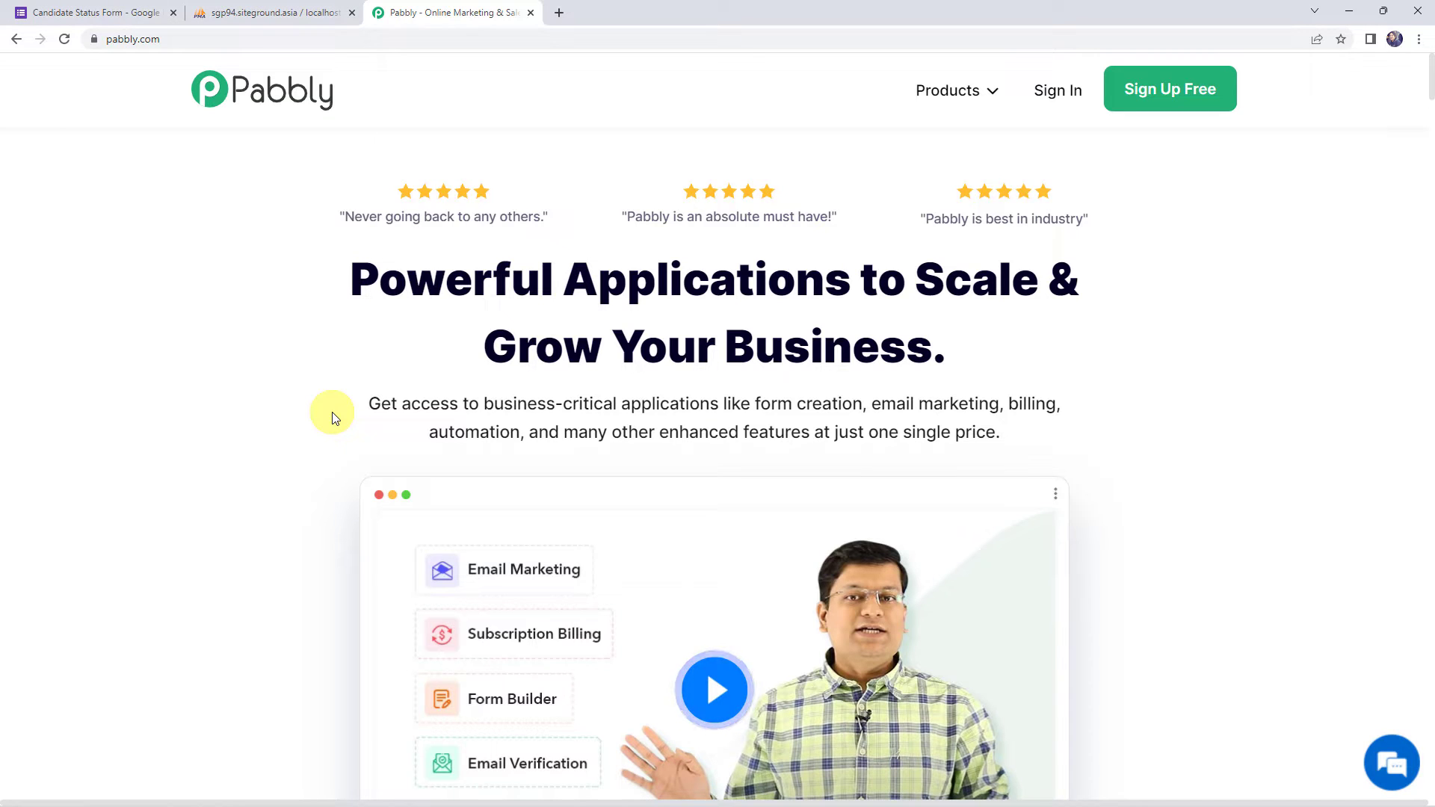
- Sign in to the Pabbly account and open Pabbly Connect from the apps list
left_click(175, 36)
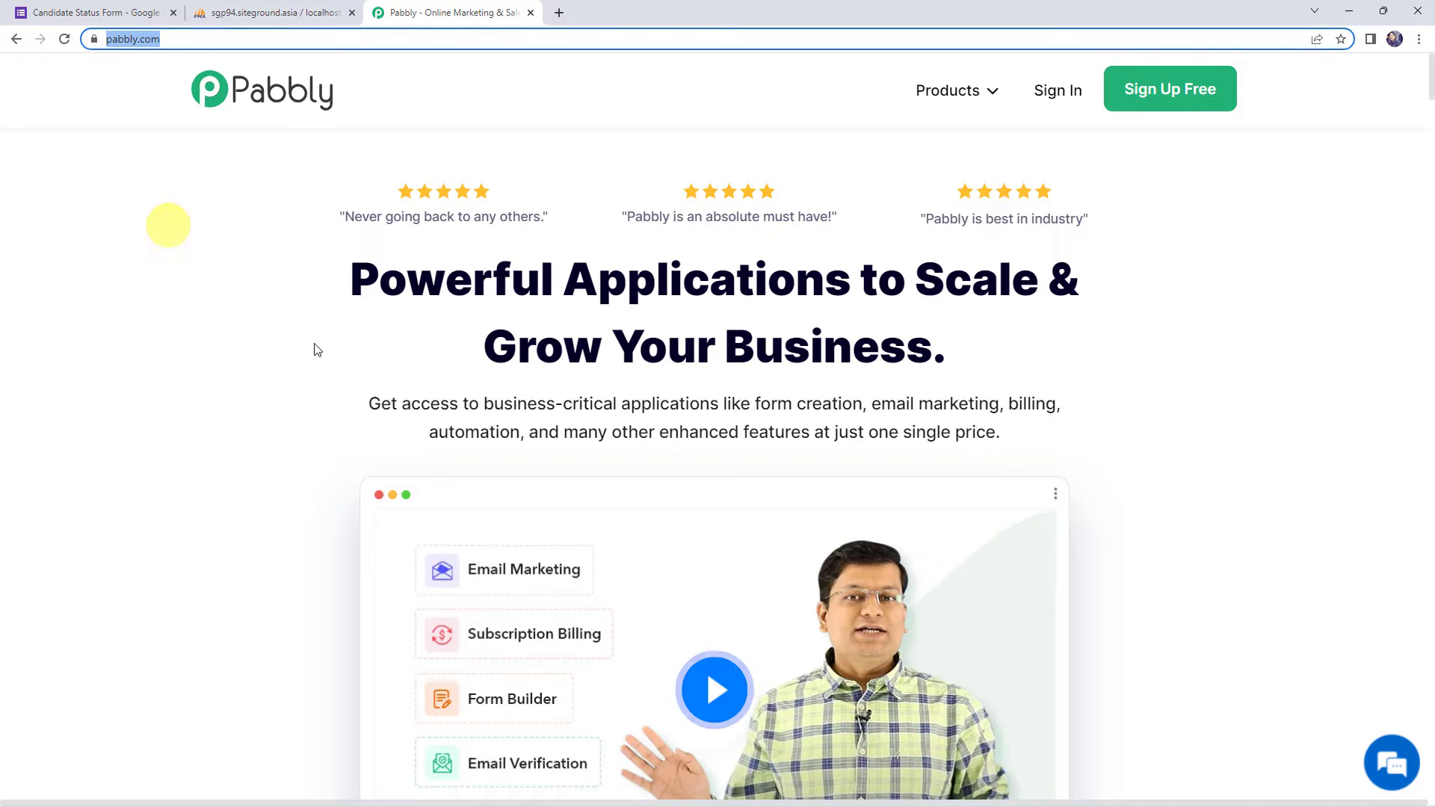
left_click(423, 370)
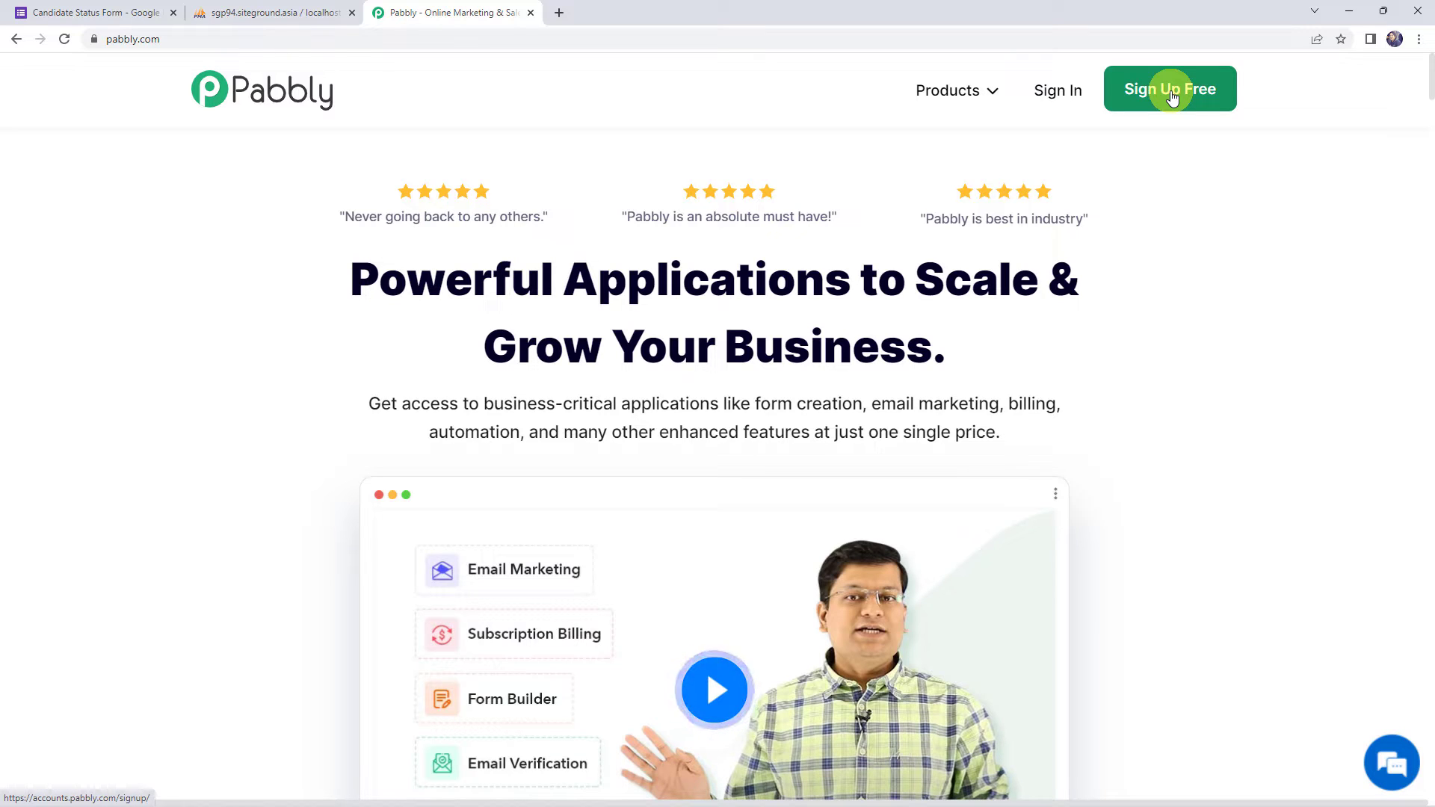
left_click(1070, 98)
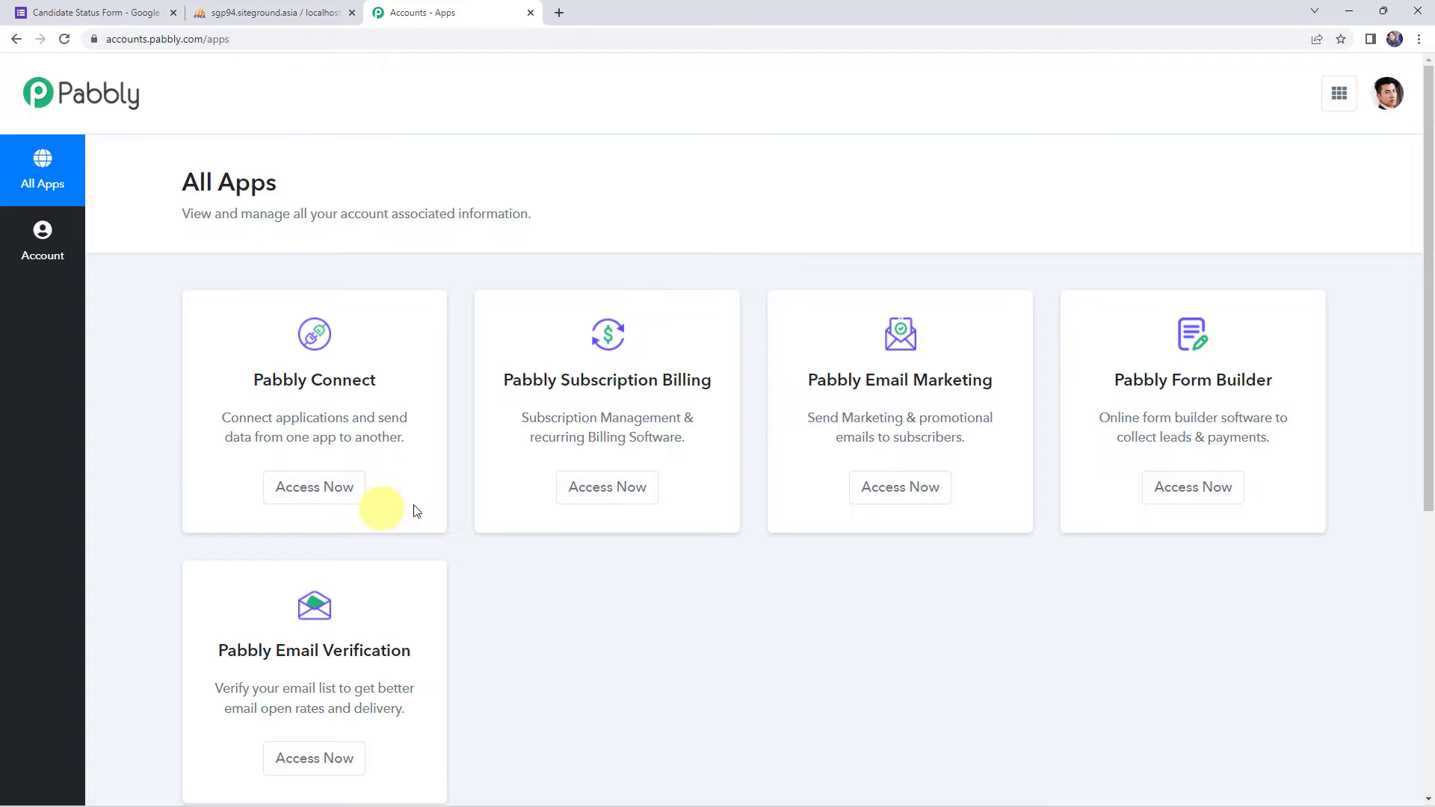
left_click(324, 495)
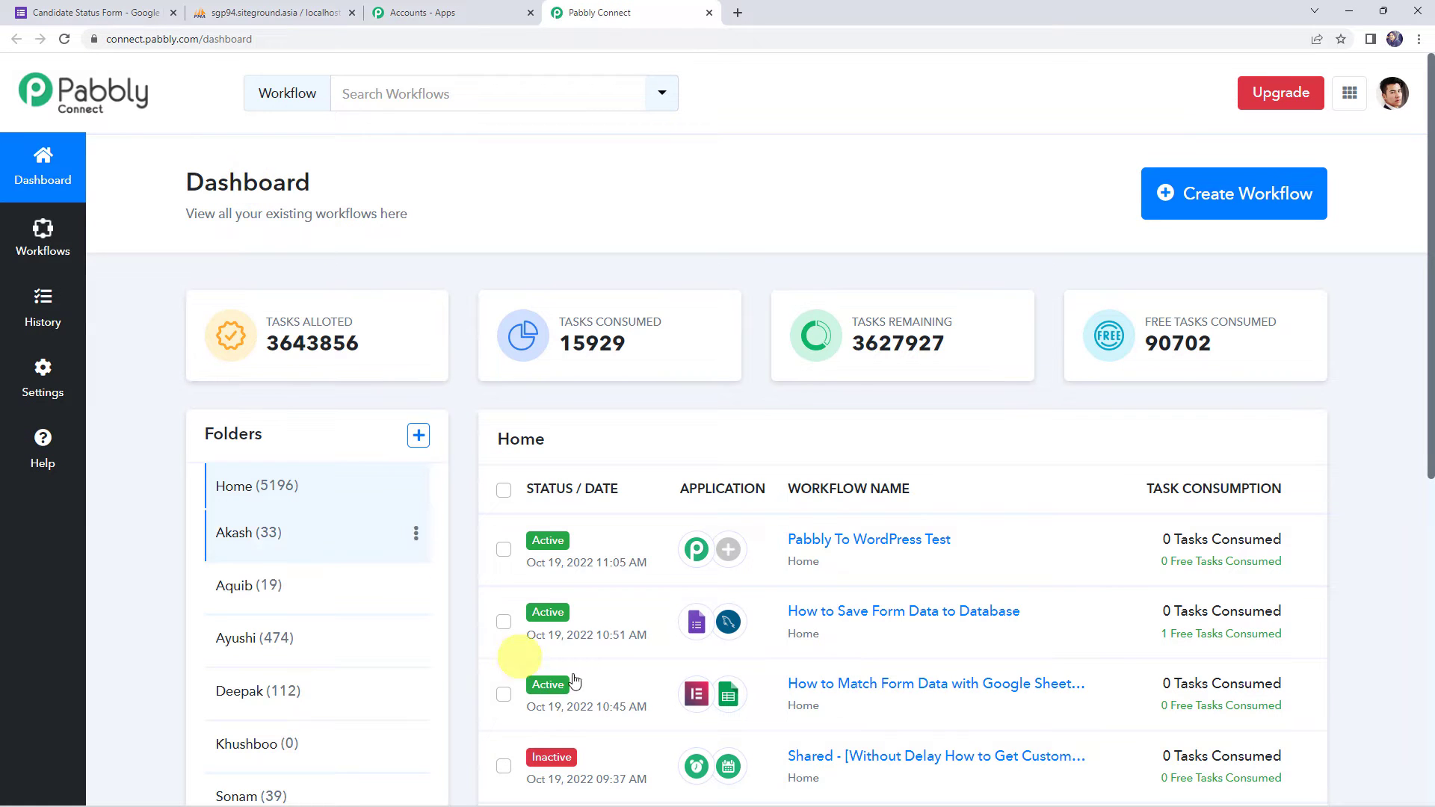
scroll(843, 599, "down", 7)
scroll(845, 601, "up", 7)
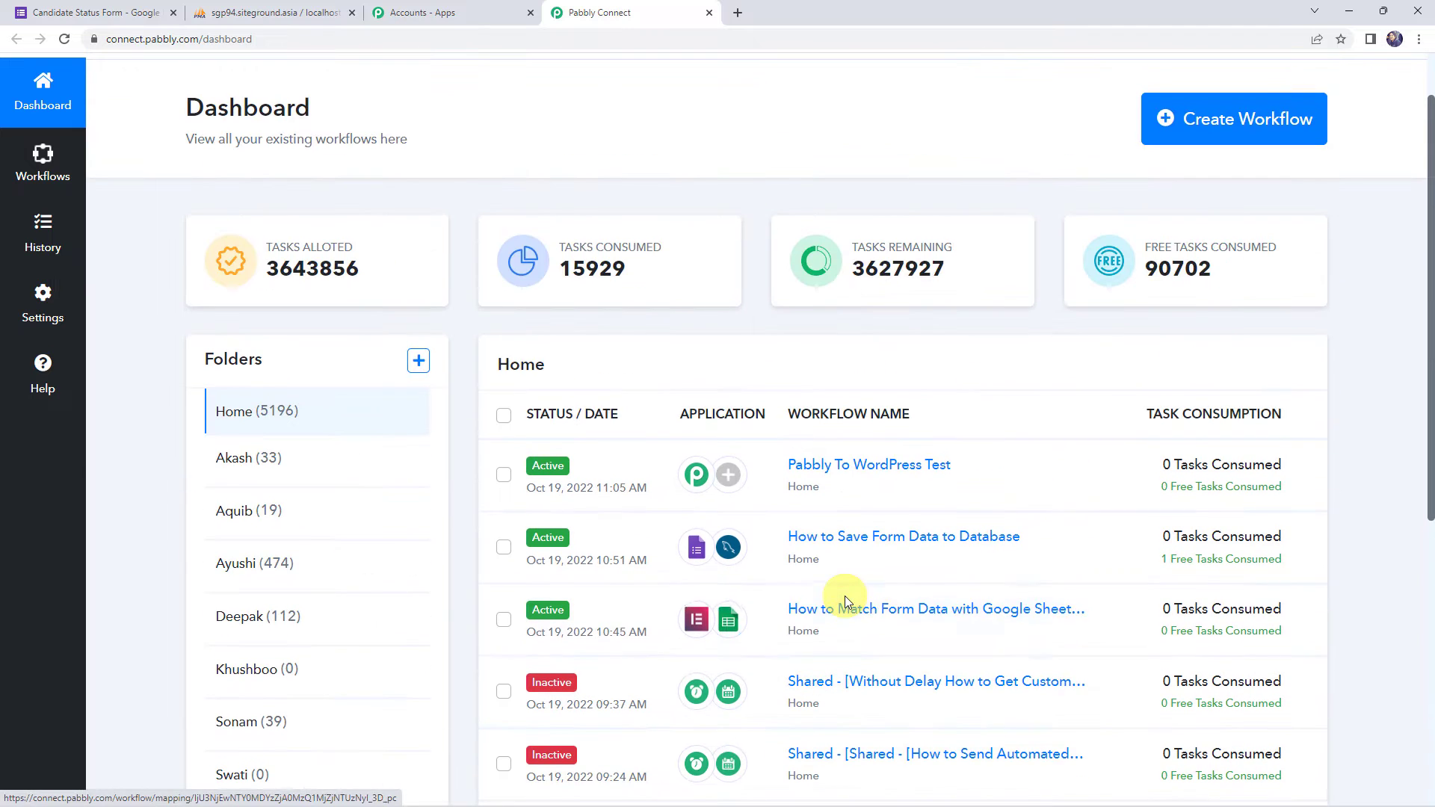
- Create a new workflow named 'Save Form Submission Details to Database'
left_click(1223, 124)
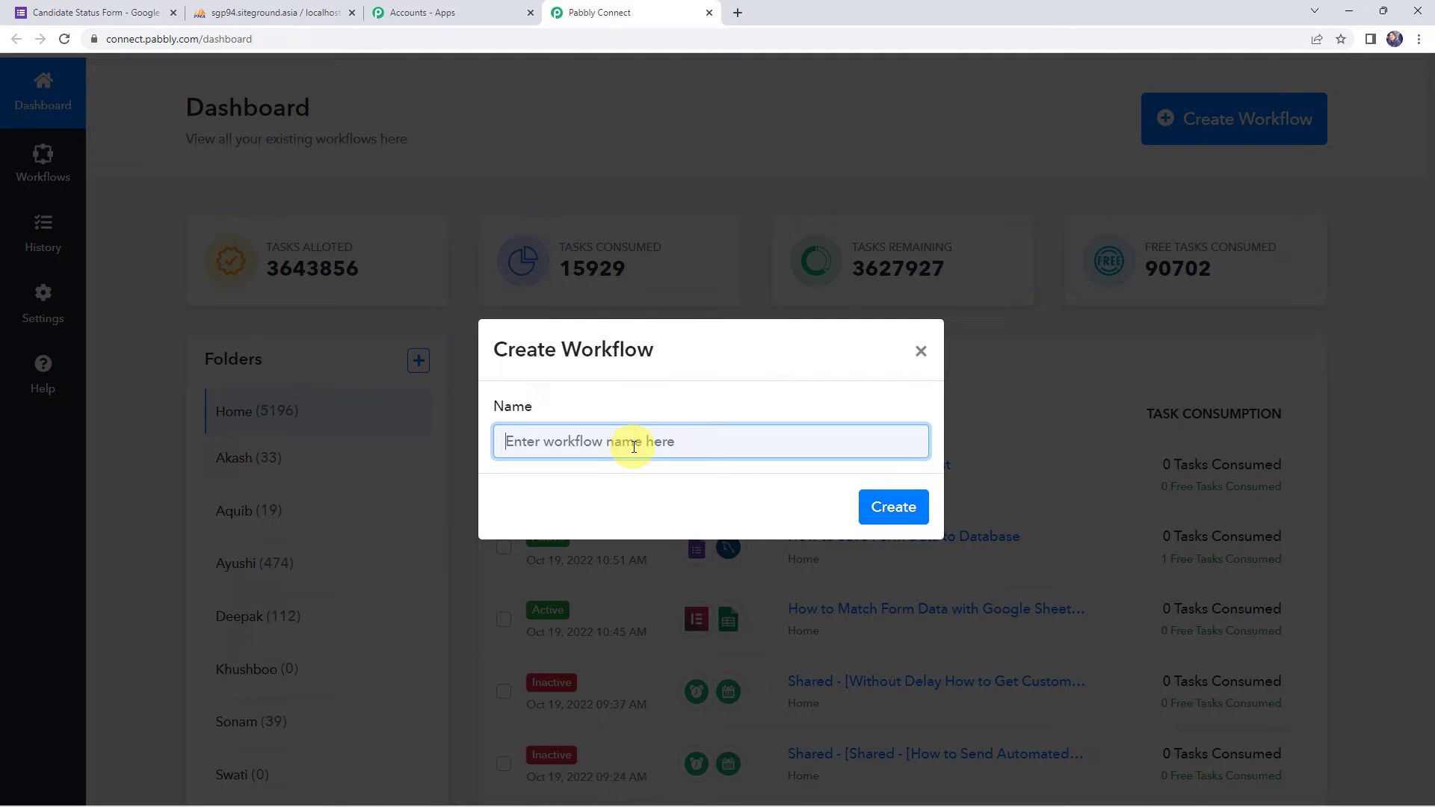
type("Save Form Submission Details to Database")
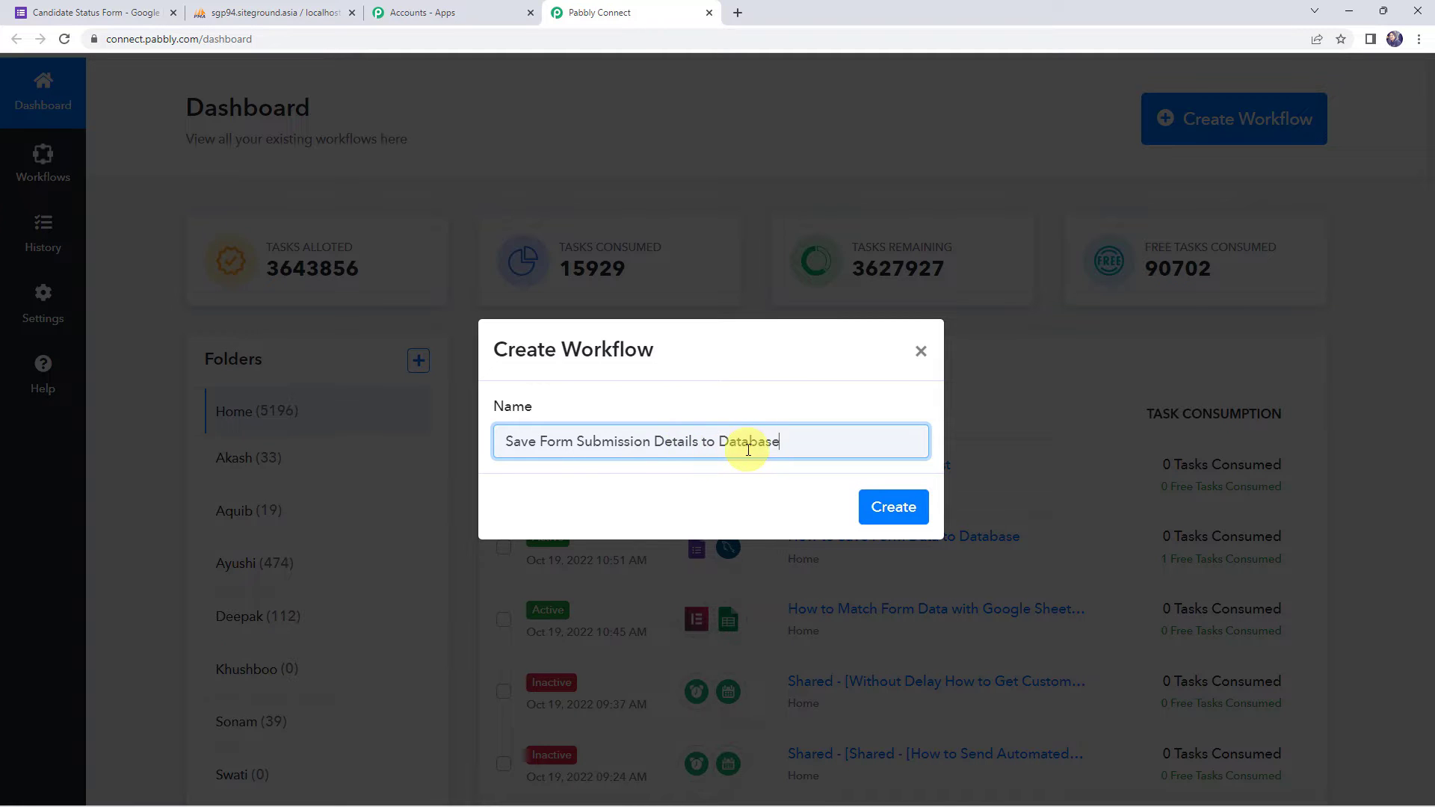
left_click(907, 506)
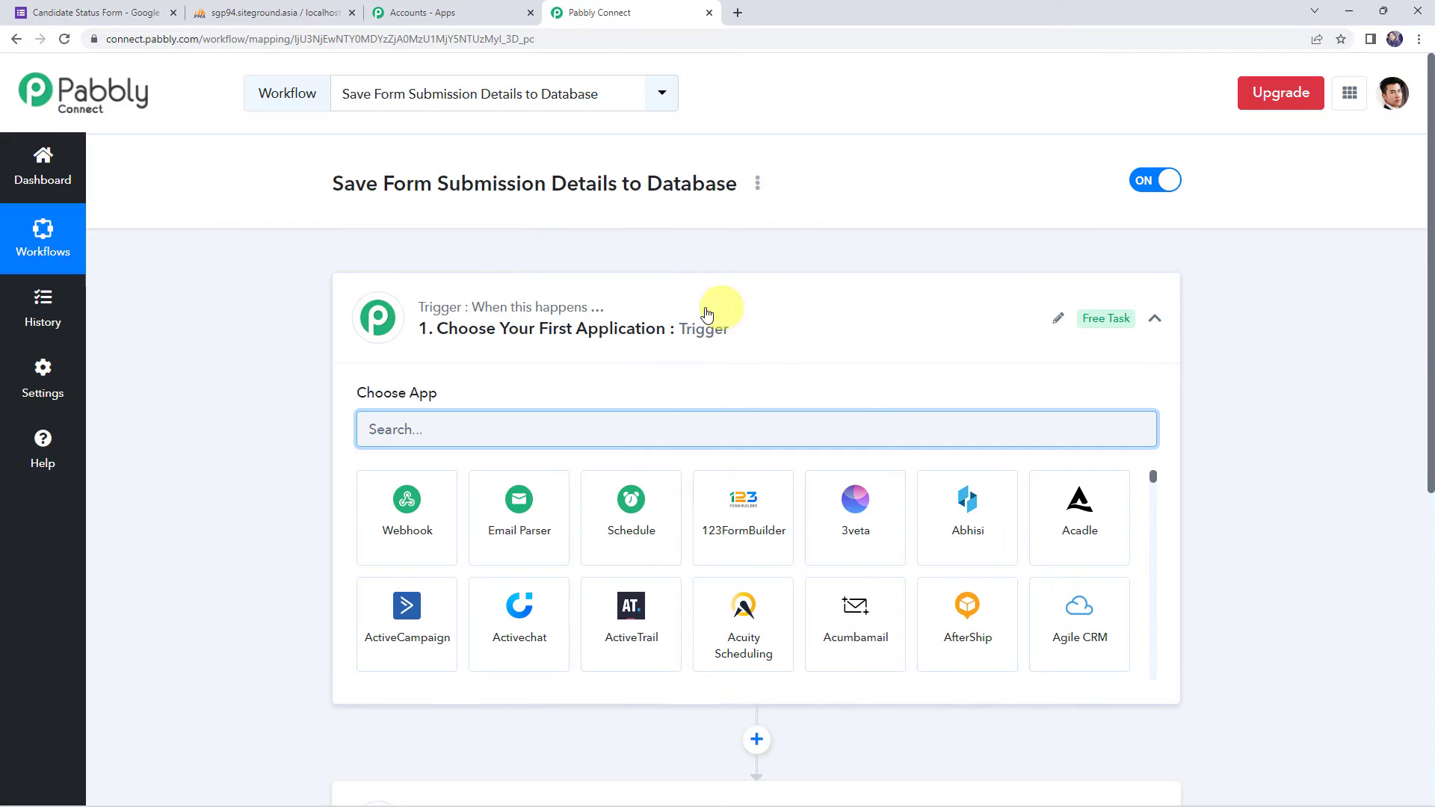
- Set the trigger app to Google Forms with the New Response Received event
left_click(724, 334)
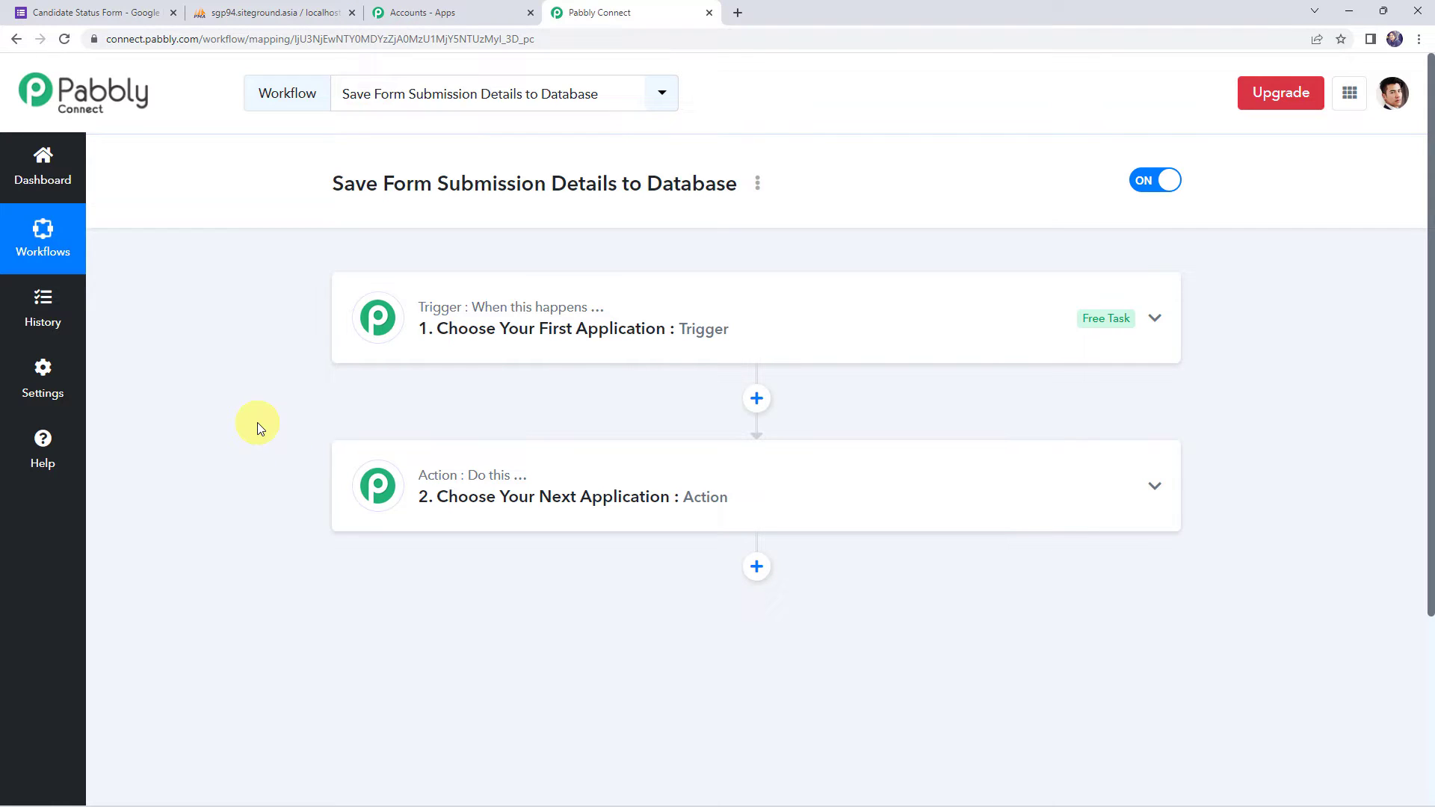
left_click(723, 327)
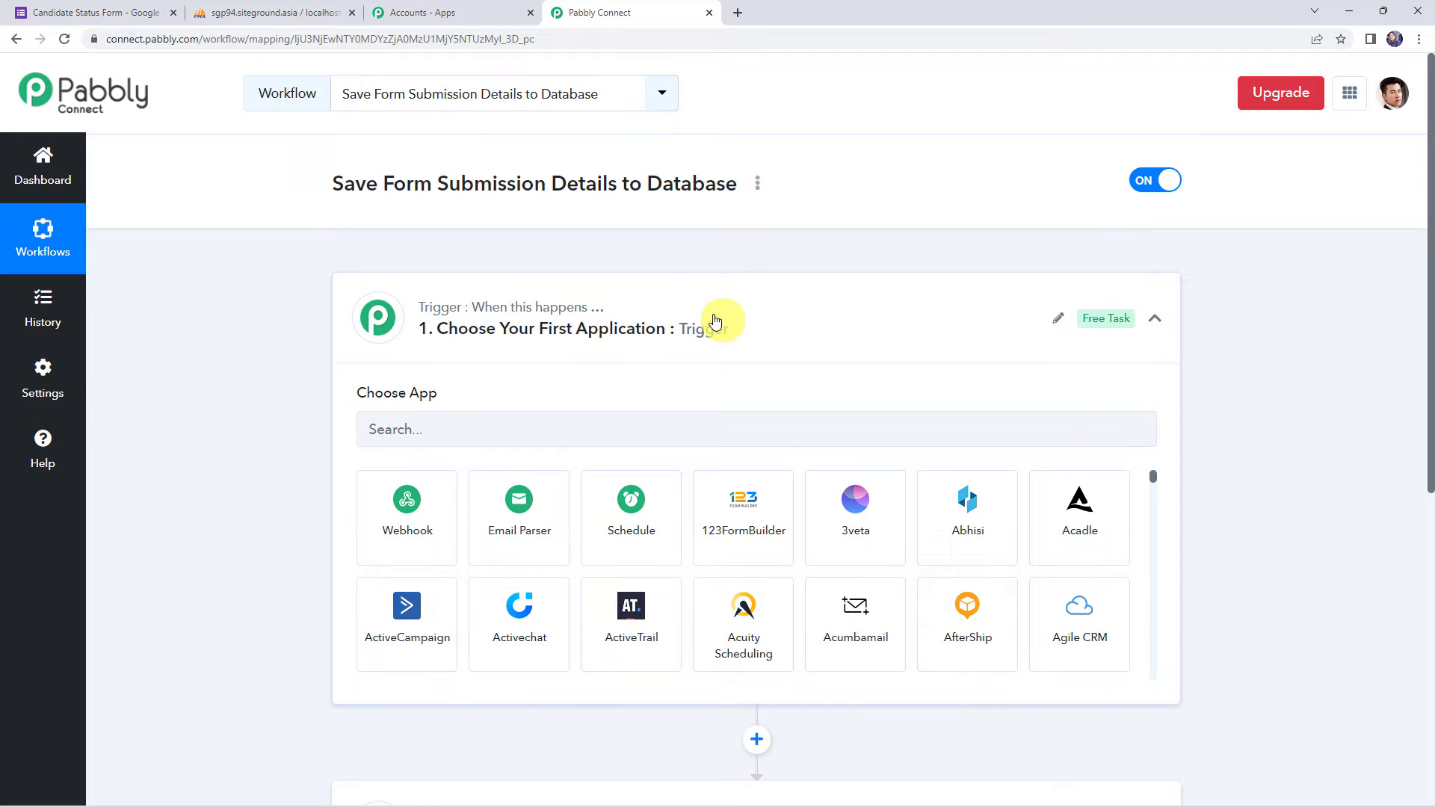
left_click(438, 436)
type("Goo")
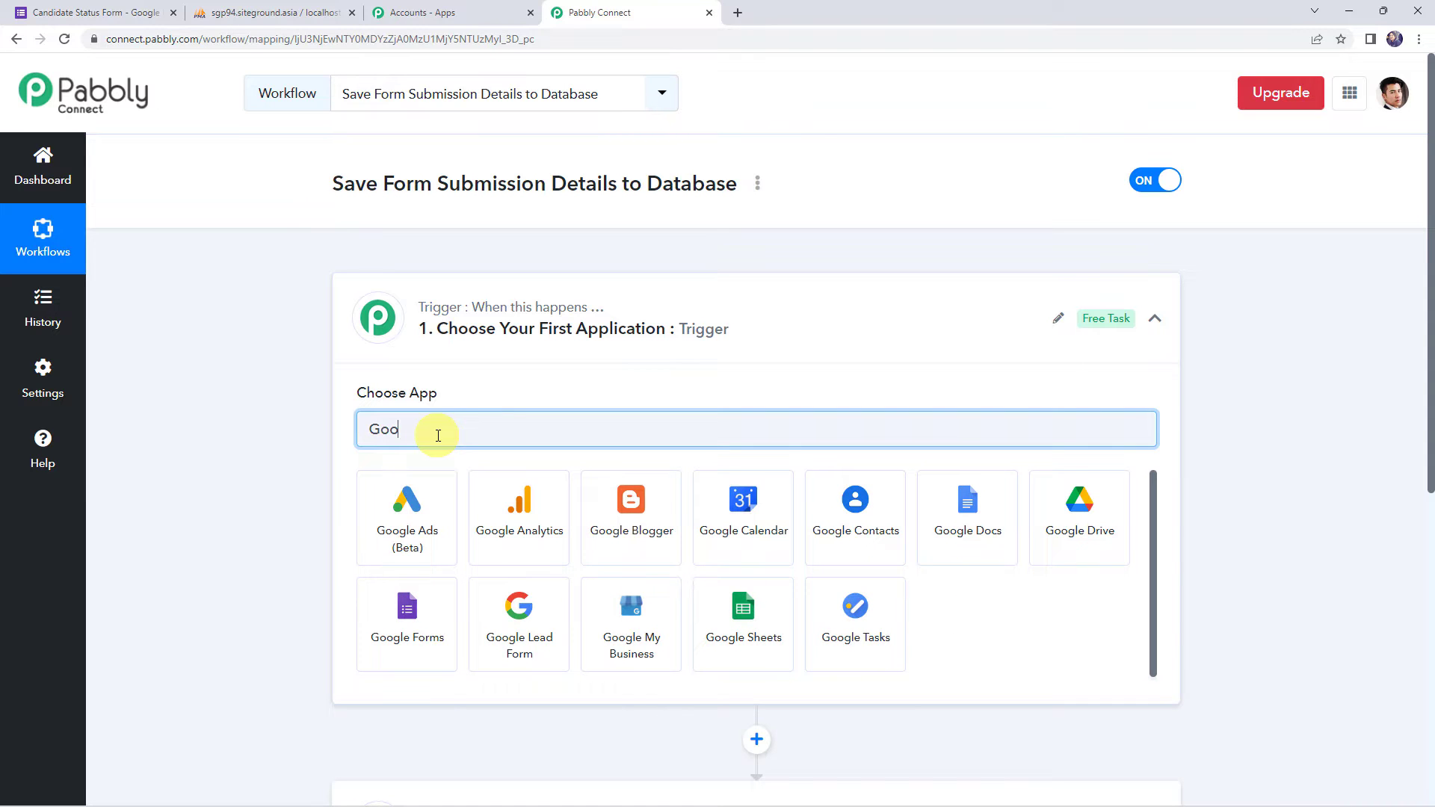
left_click(378, 639)
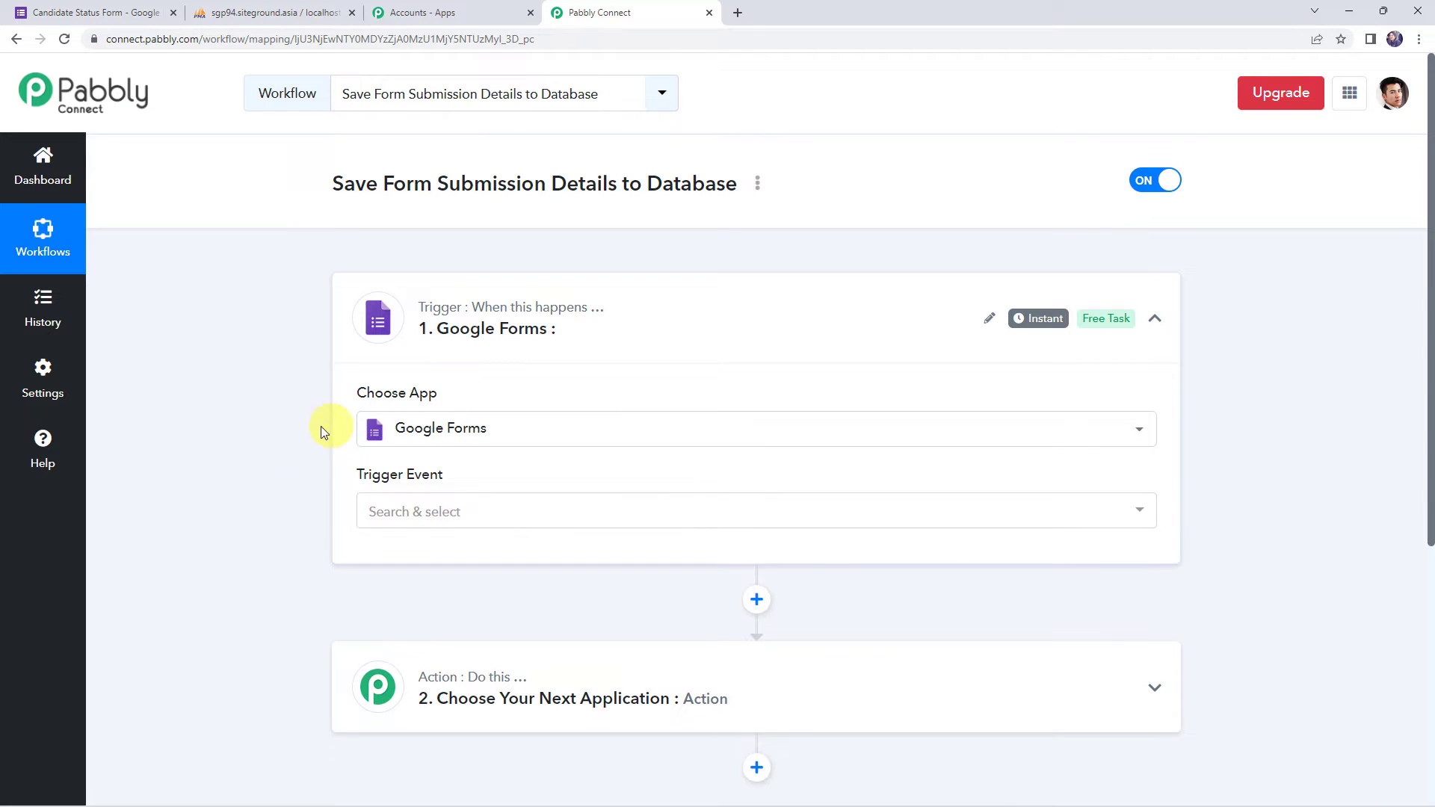
left_click(386, 513)
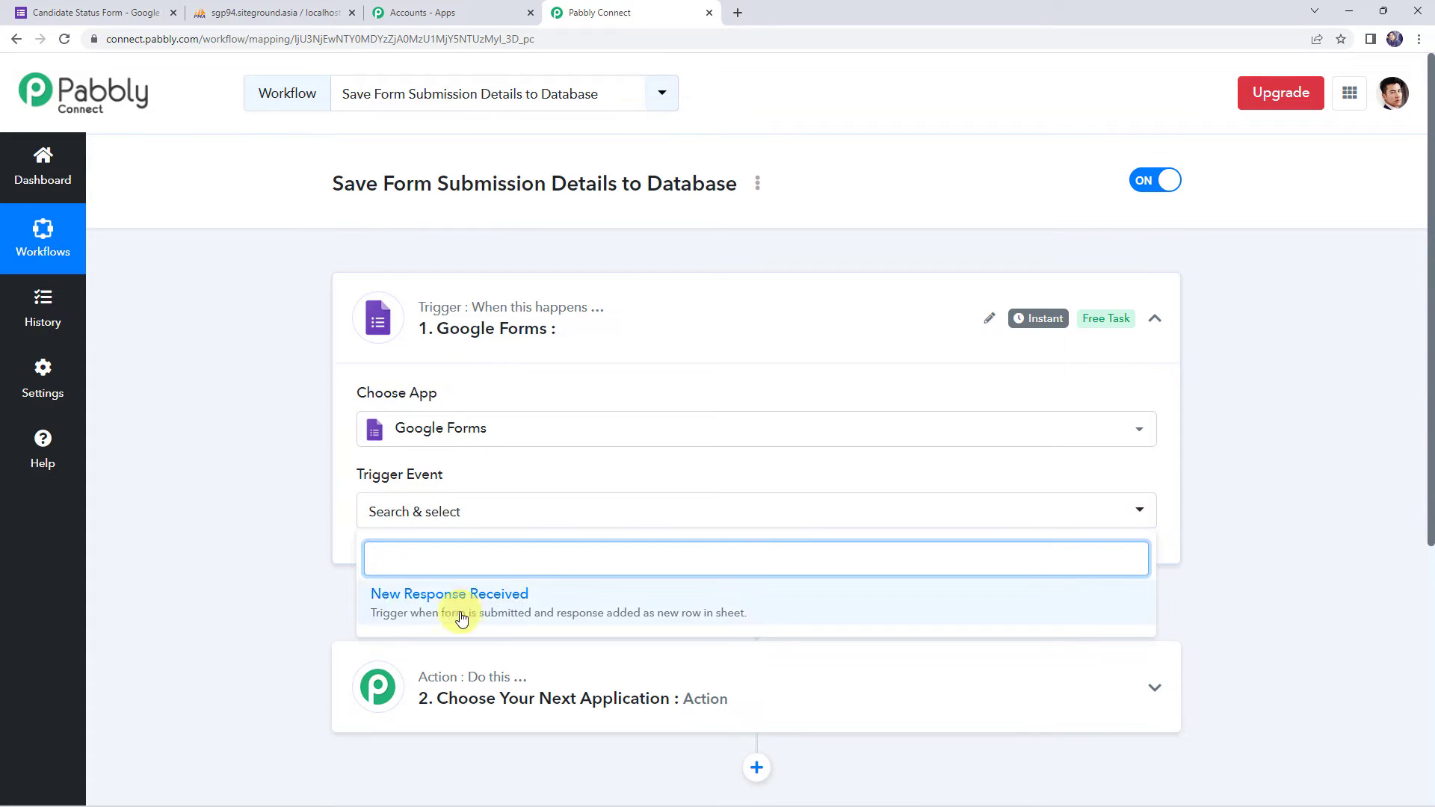
left_click(435, 602)
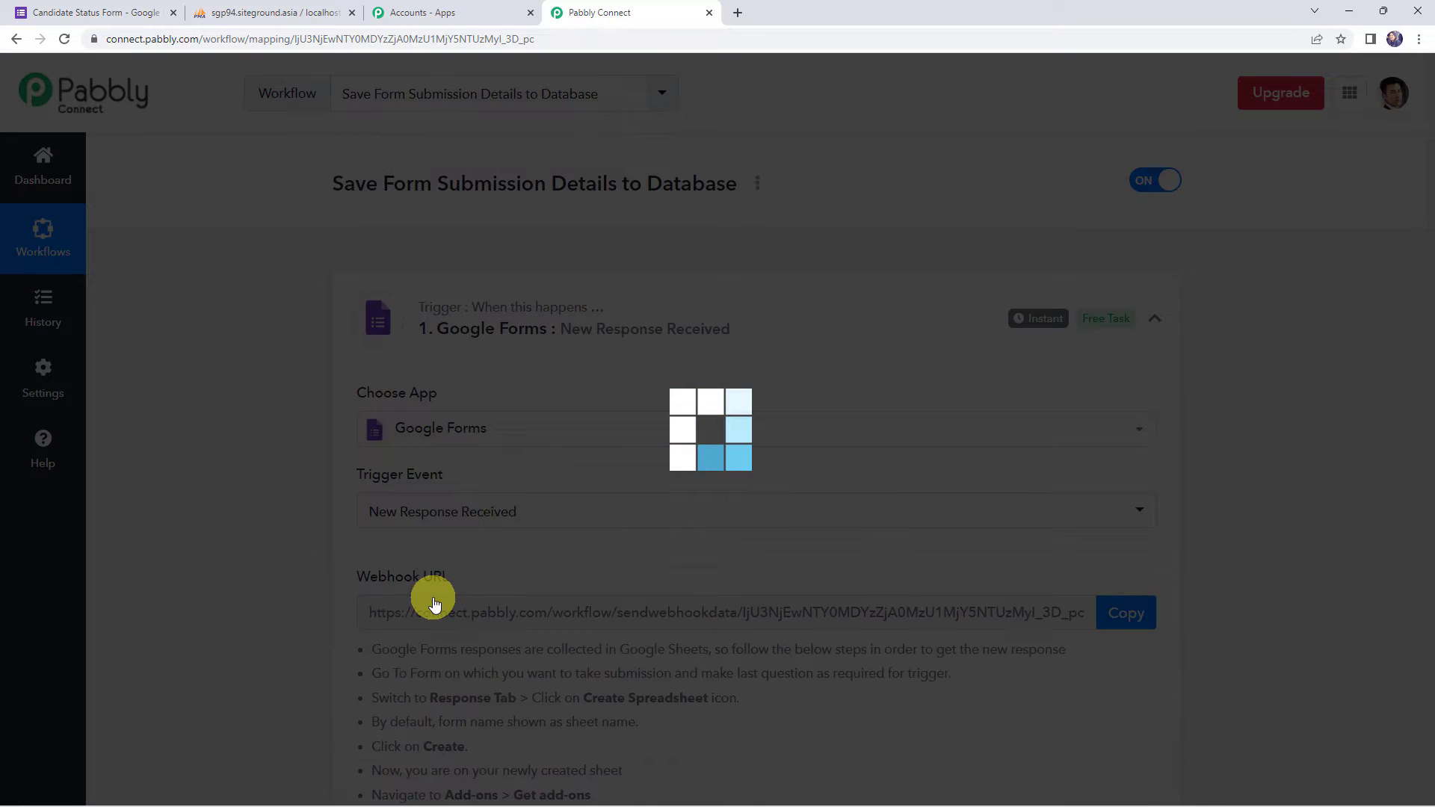
- Review the note about making the last question required, then switch to the Candidate Status Form
scroll(325, 316, "down", 2)
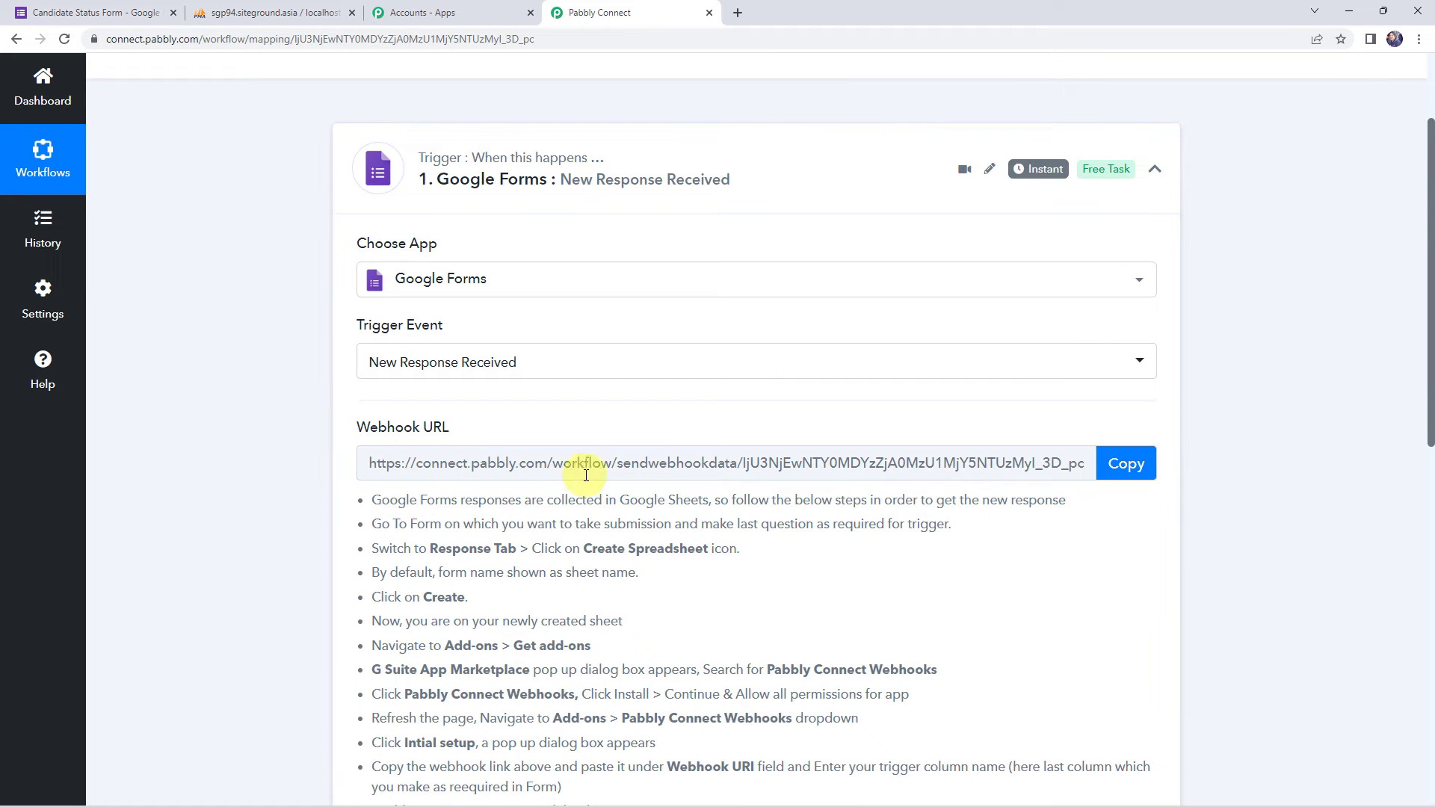
scroll(332, 455, "down", 4)
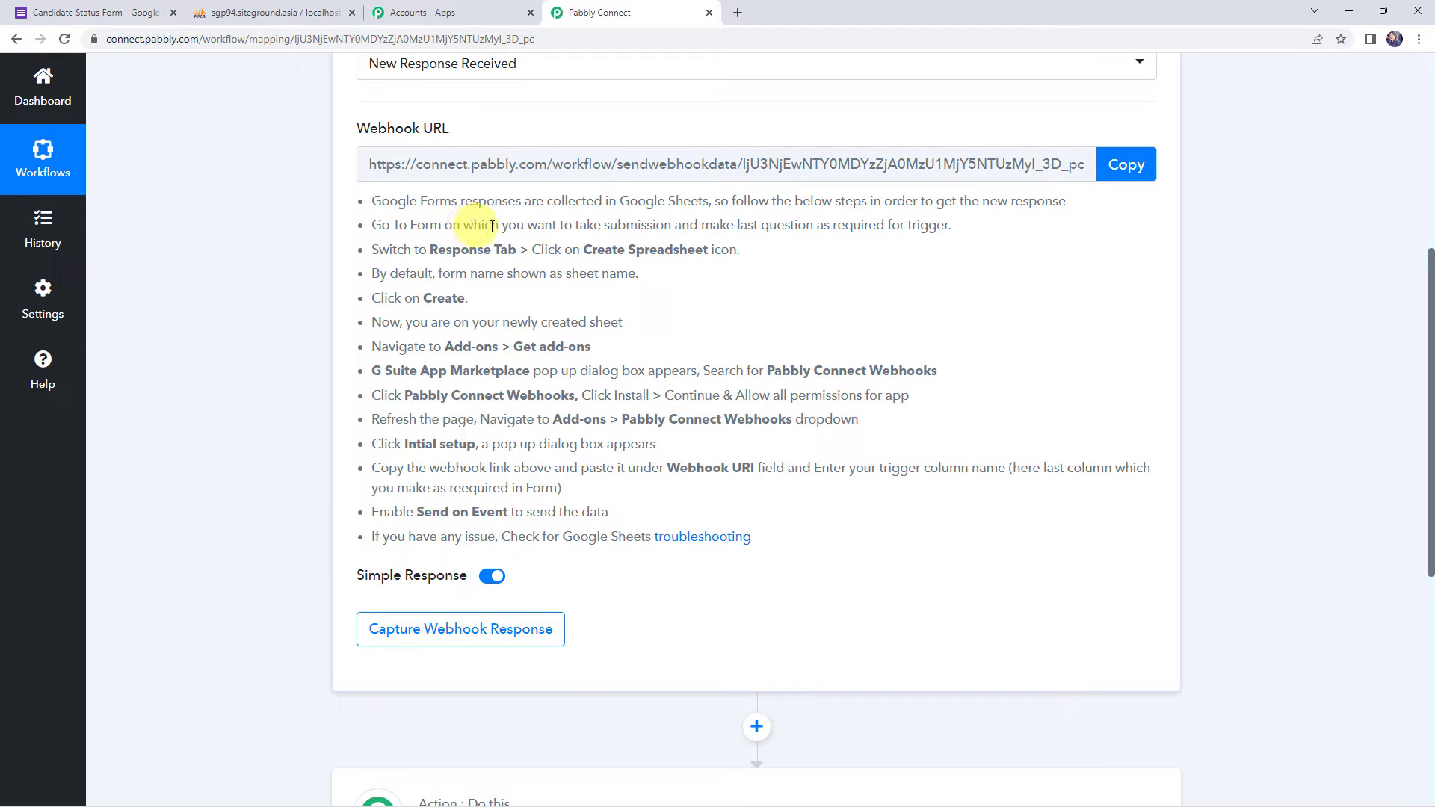
left_click_drag(674, 226, 956, 229)
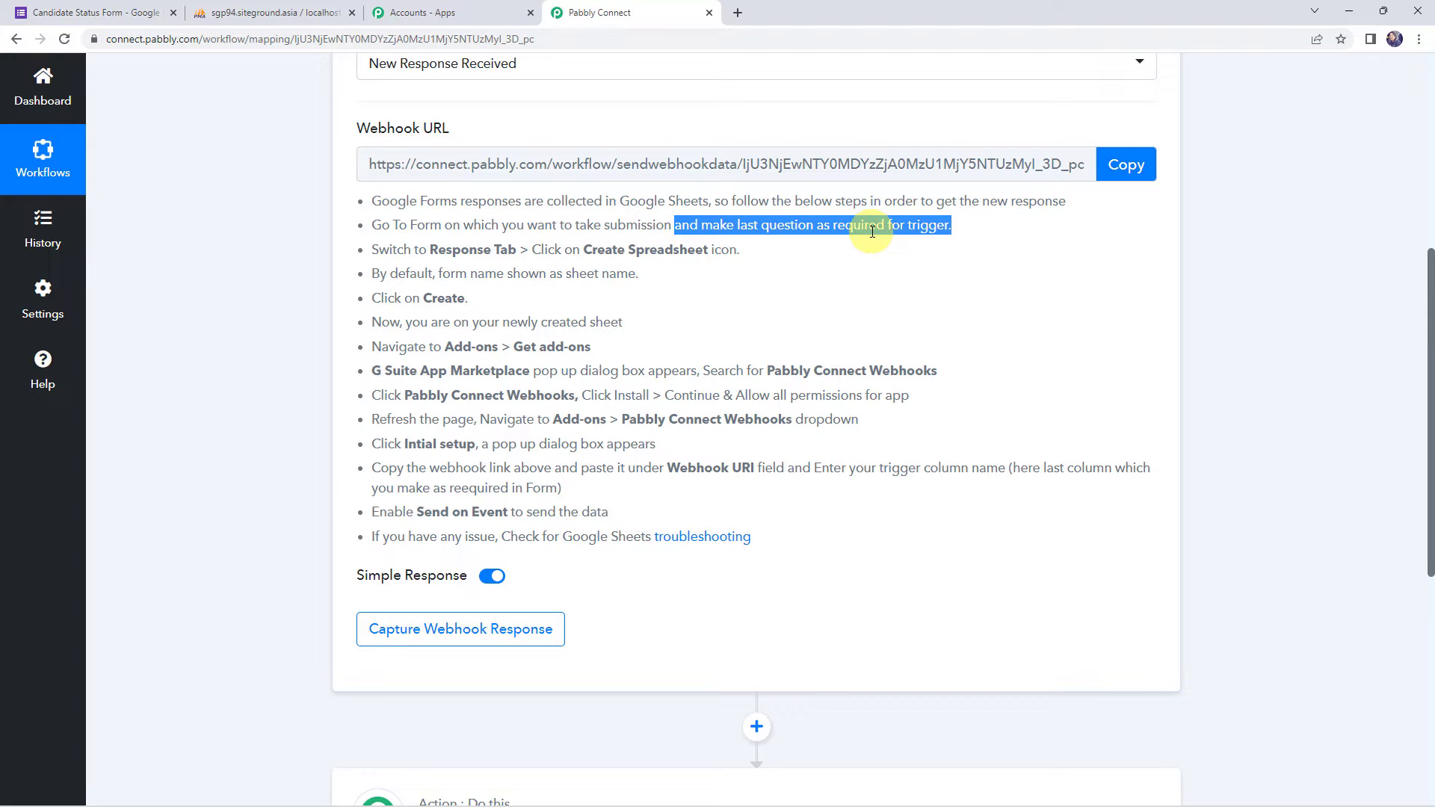
left_click(112, 14)
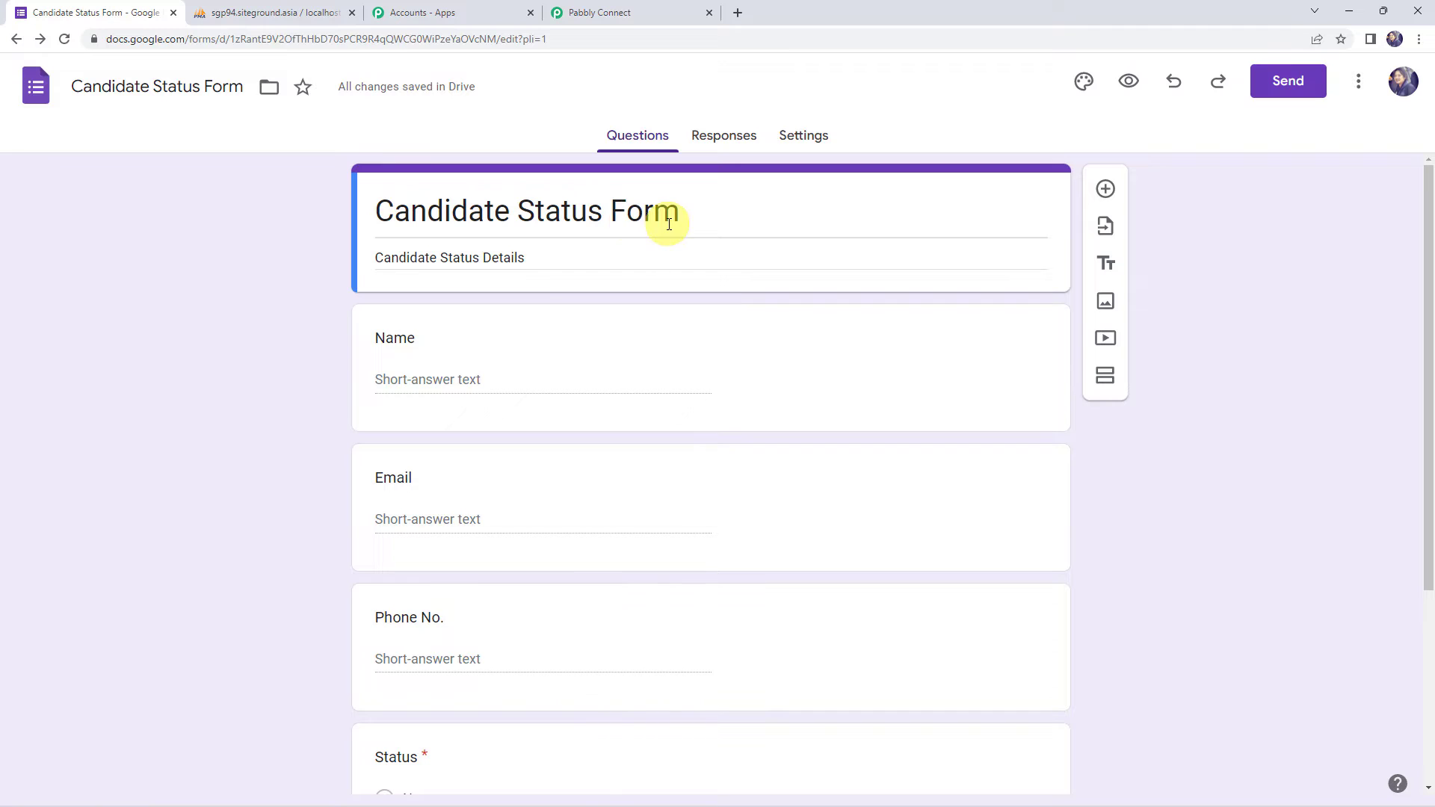
- Make the Status question in the form required
scroll(191, 371, "down", 1)
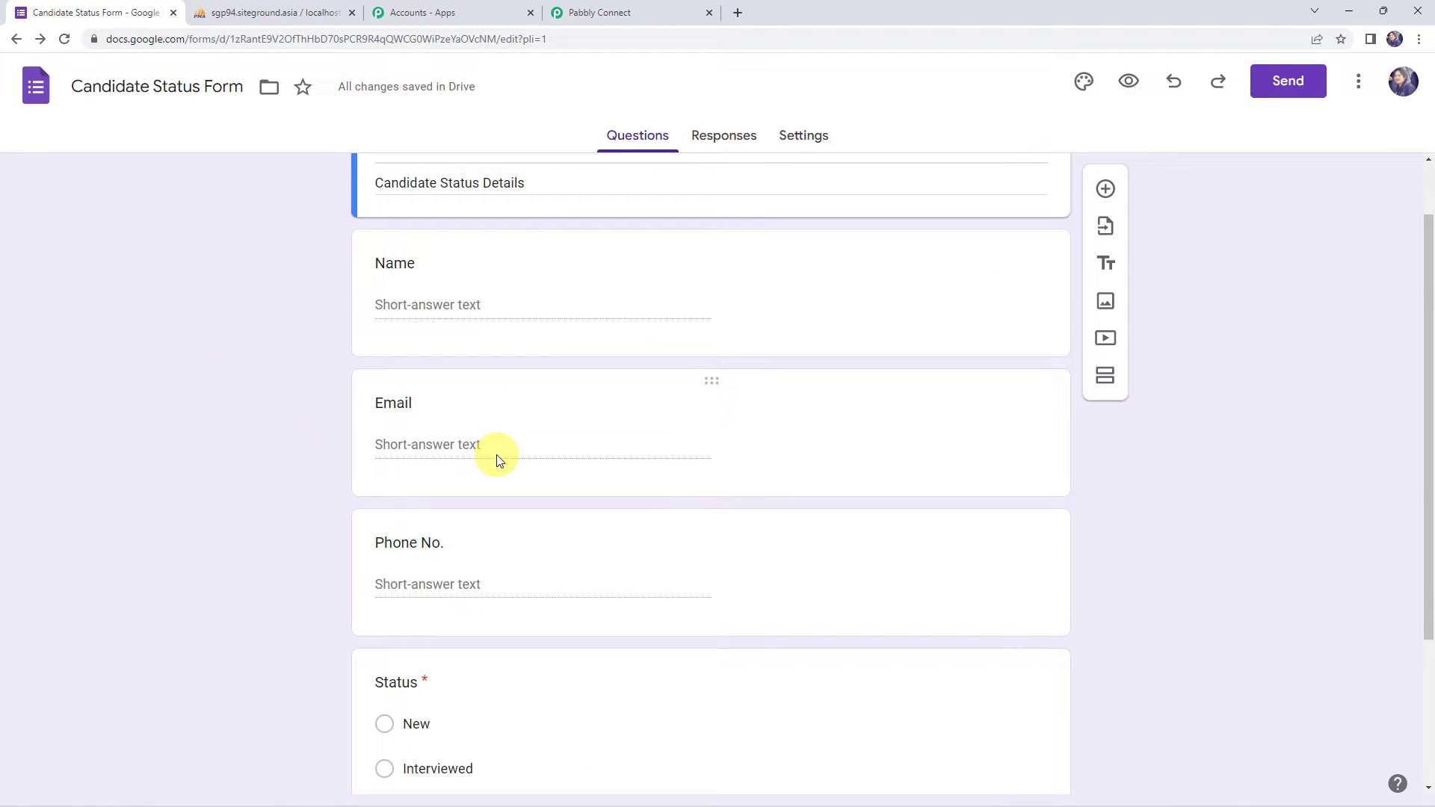
scroll(290, 553, "down", 3)
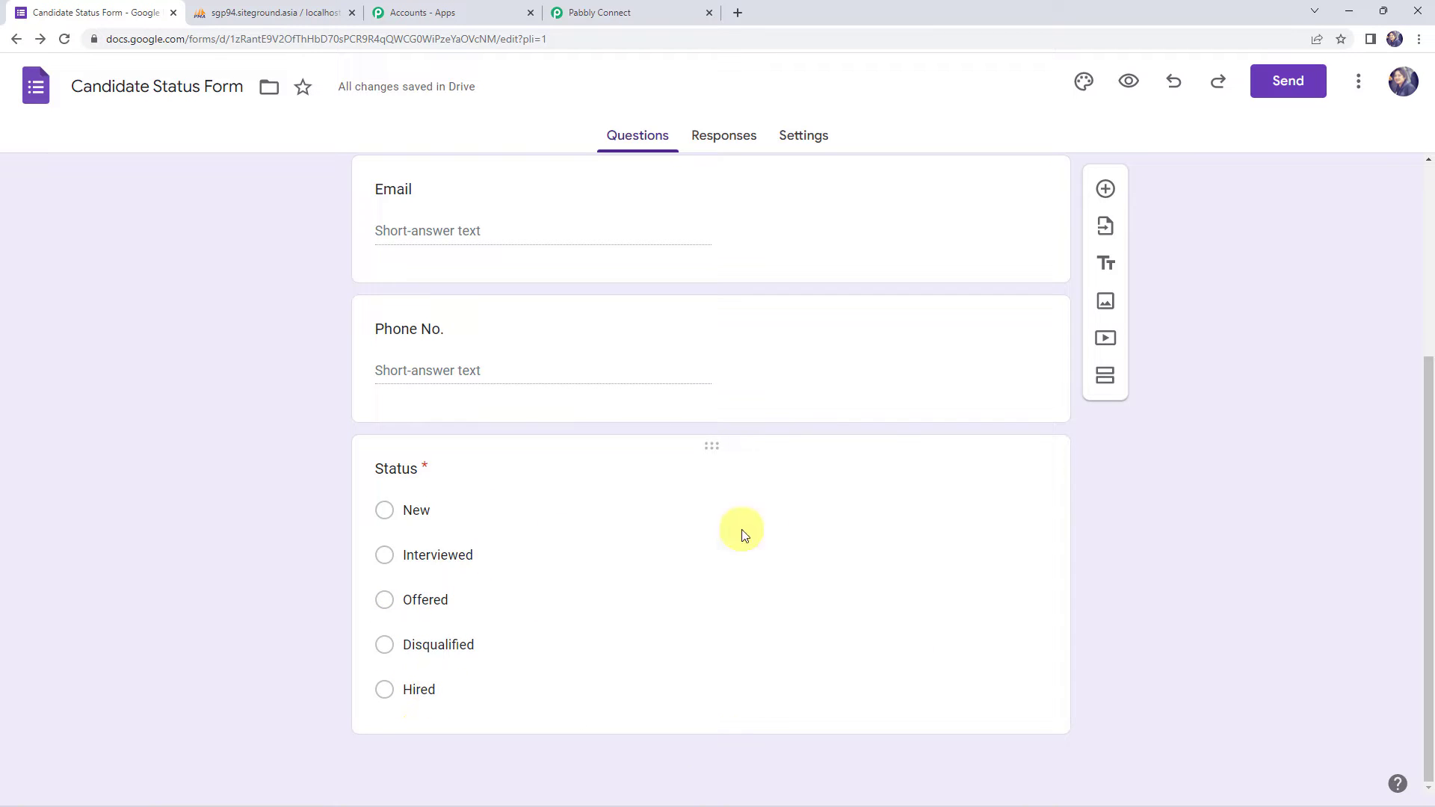
left_click(712, 521)
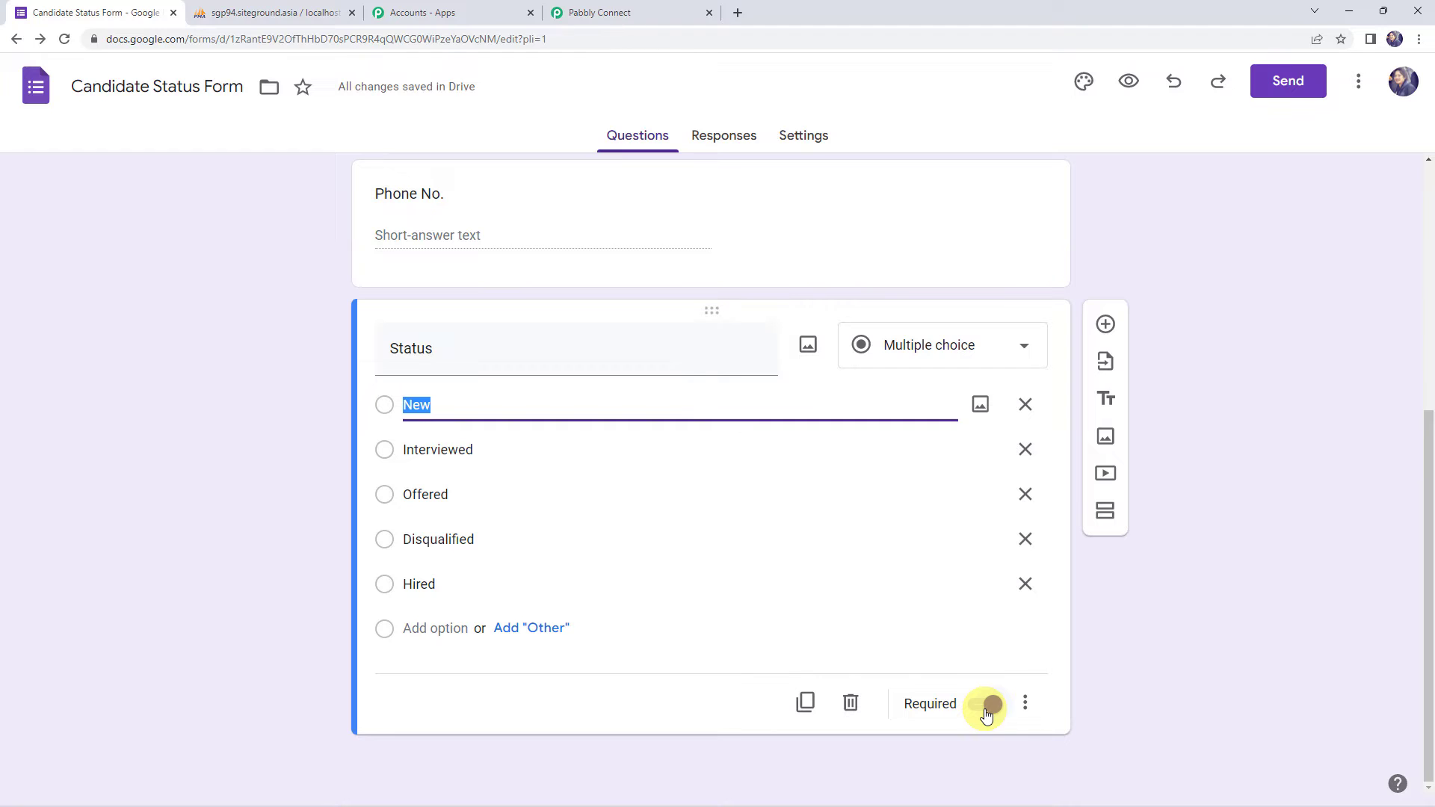
left_click(941, 702)
- Check the Responses tab shows 0 responses, then preview the live form
left_click(718, 132)
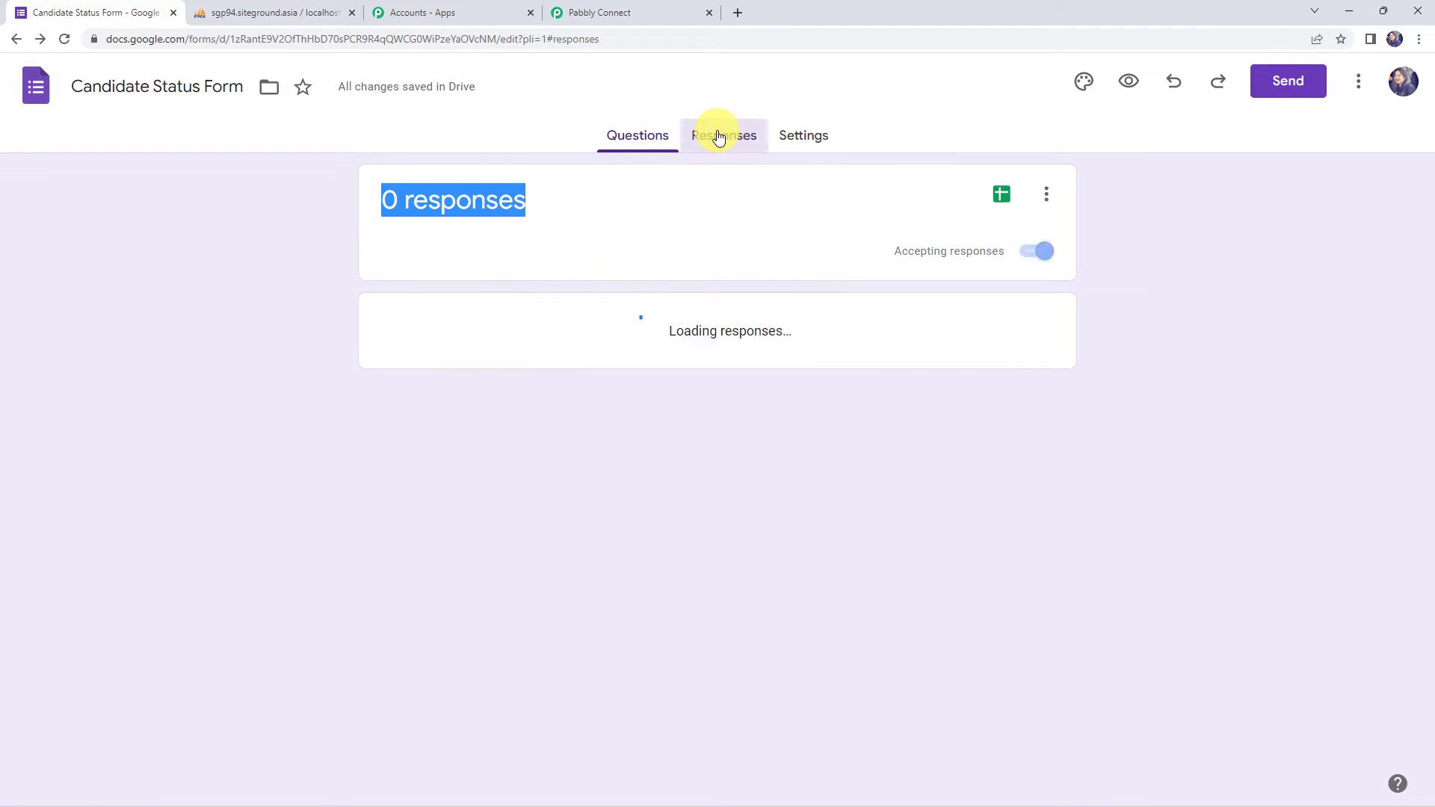
left_click(485, 206)
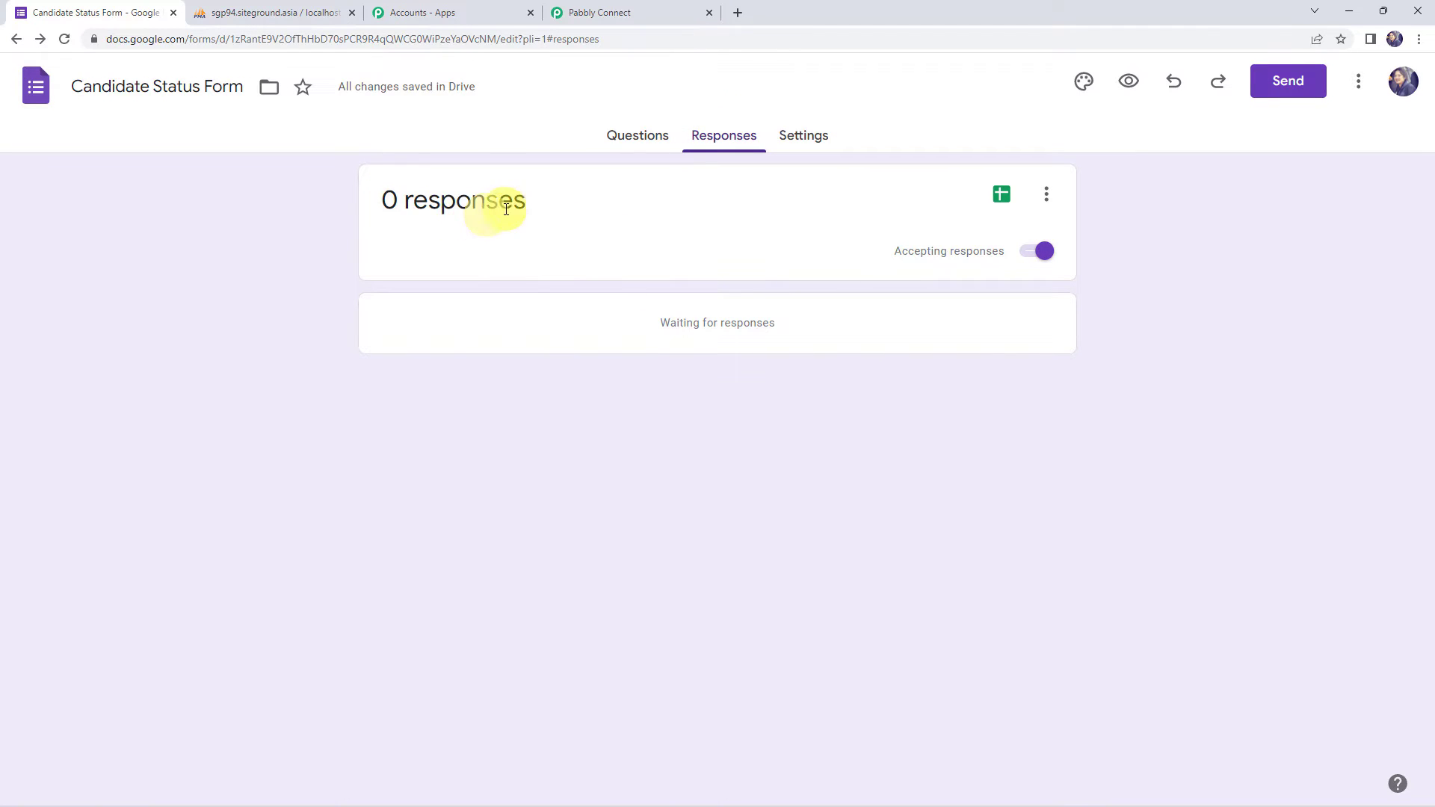
left_click_drag(565, 208, 311, 208)
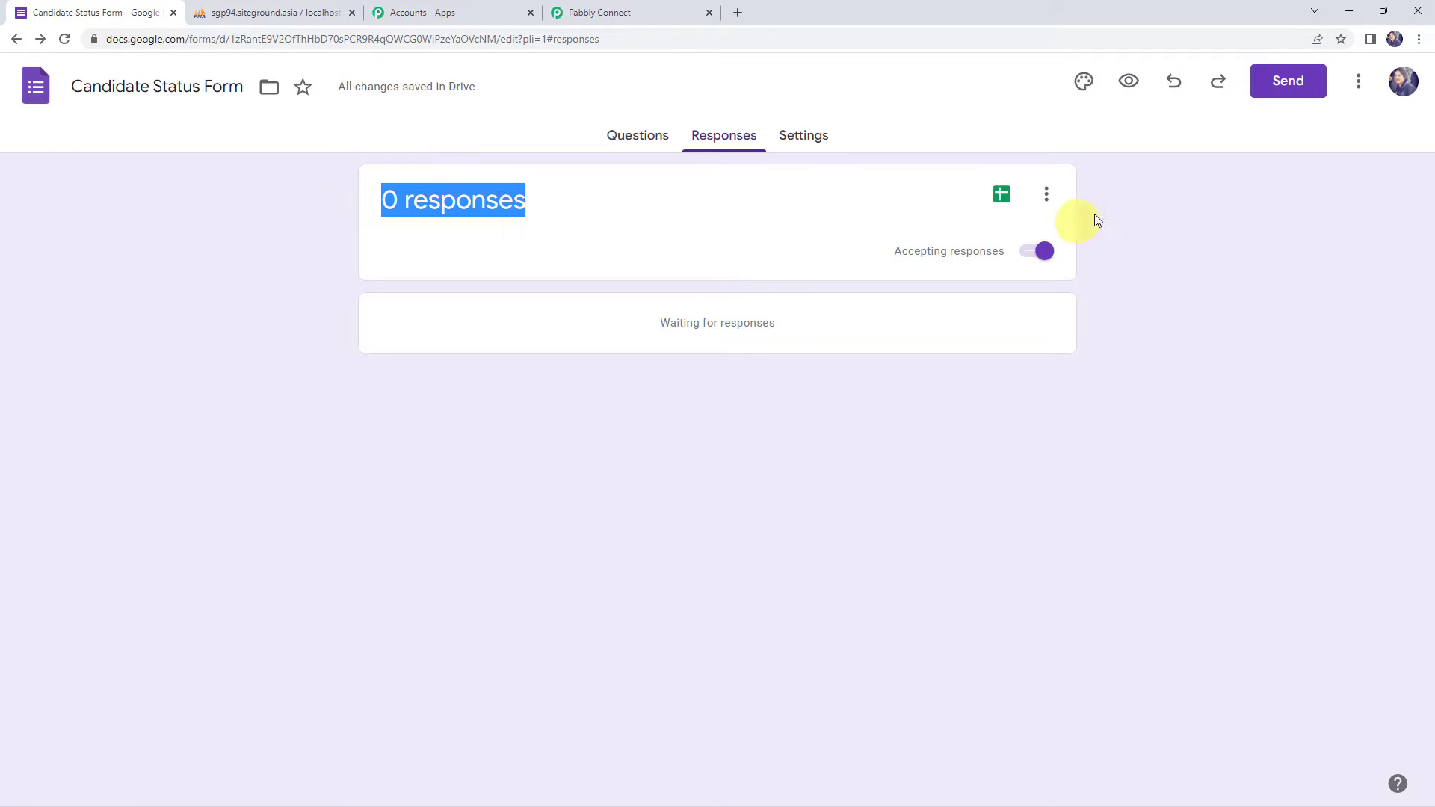
left_click(1131, 83)
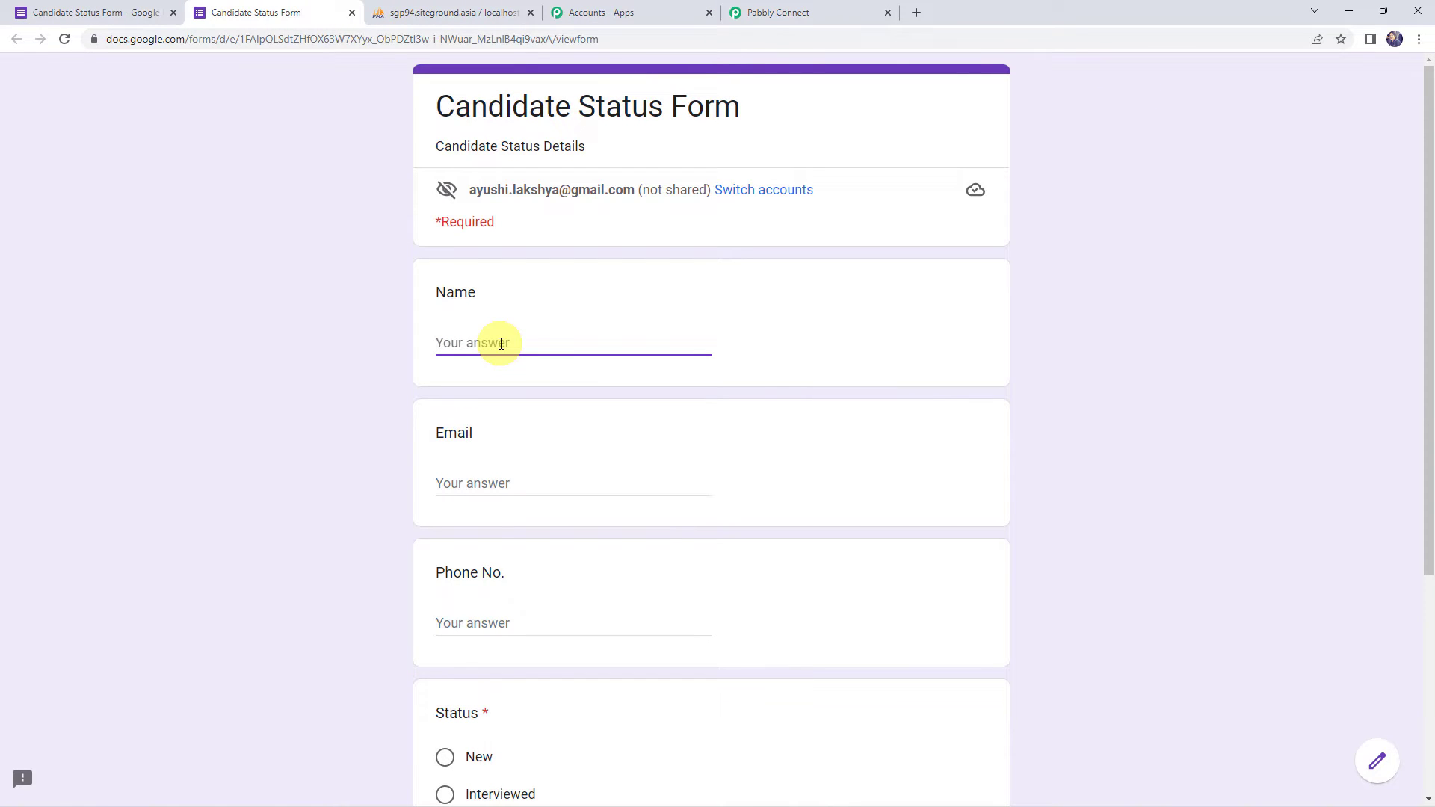
- Enter the demo candidate's name, e-mail address and phone number in the form preview
type("Demo Candidiate")
key("Tab")
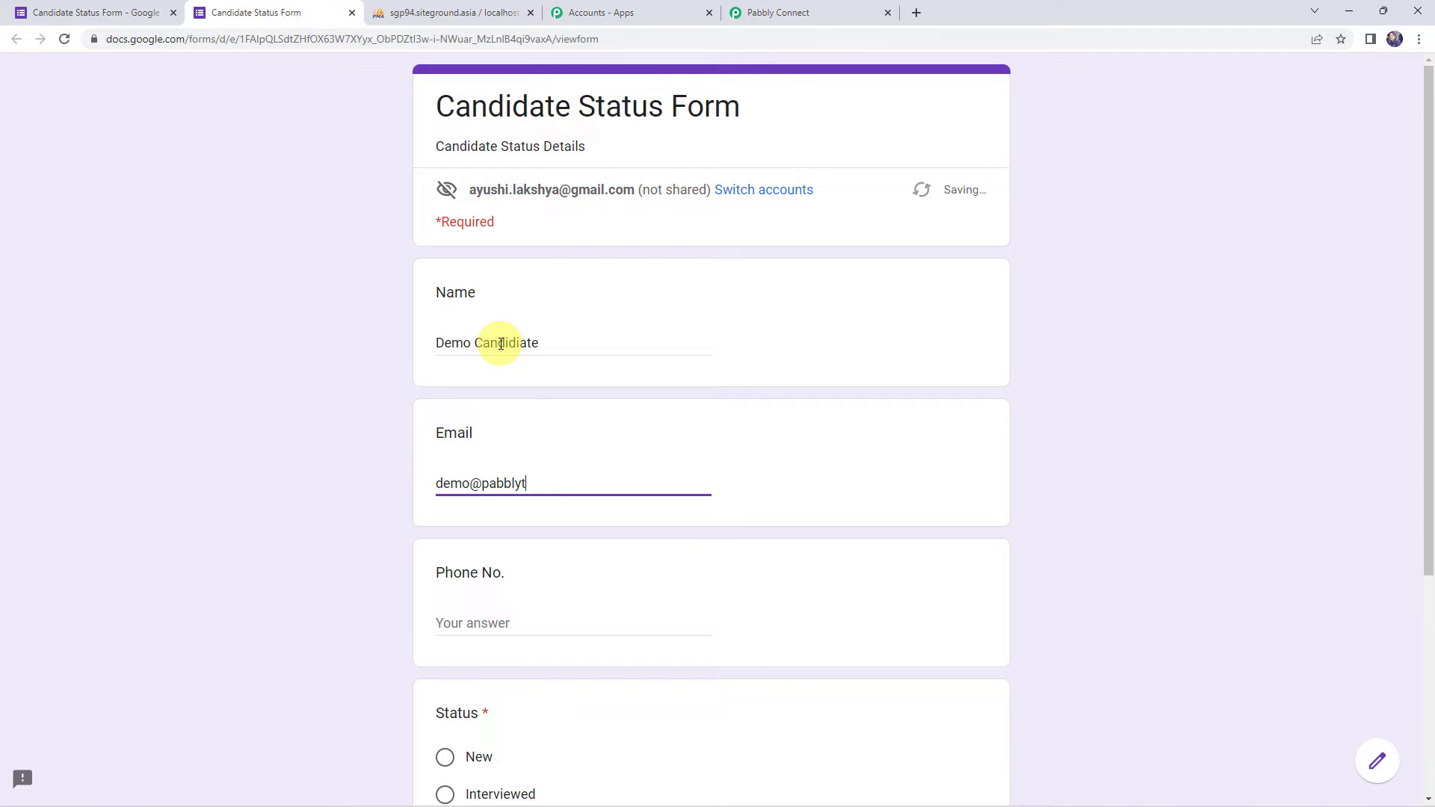
key("Tab")
type("9xxxxxxxx0")
- Choose a Status option, submit the response, and return to the editor's Responses
scroll(569, 349, "down", 4)
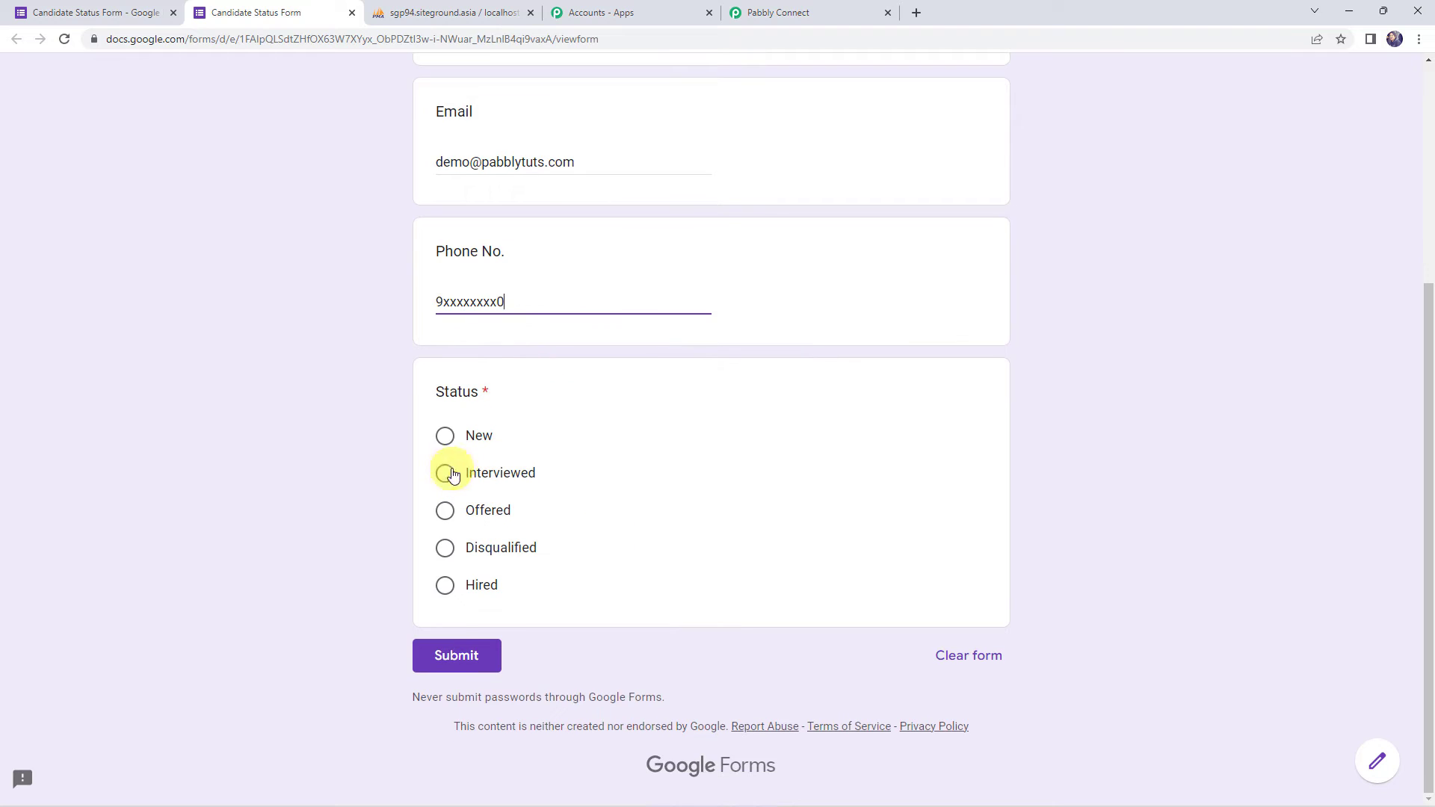
left_click(477, 444)
left_click(482, 657)
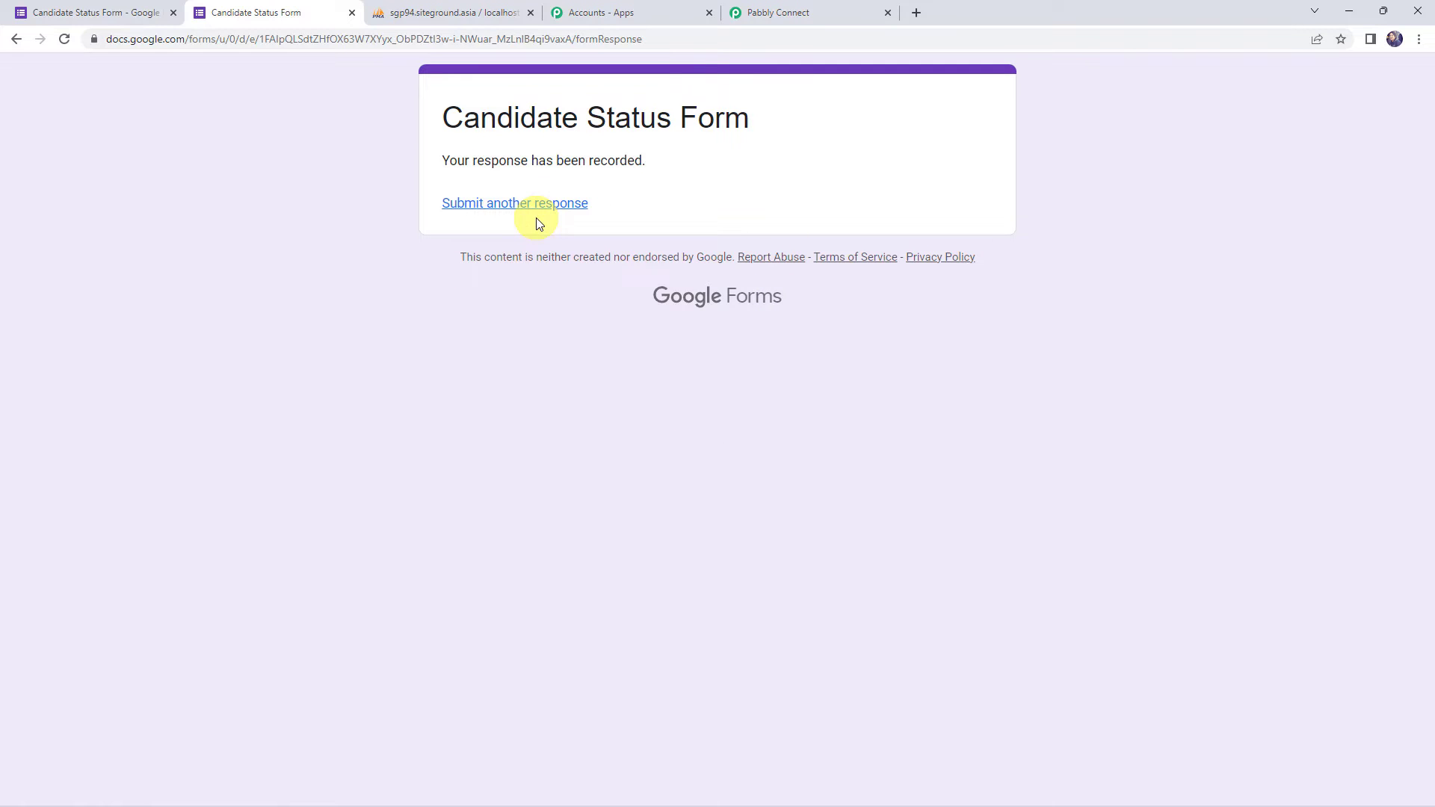
left_click(81, 9)
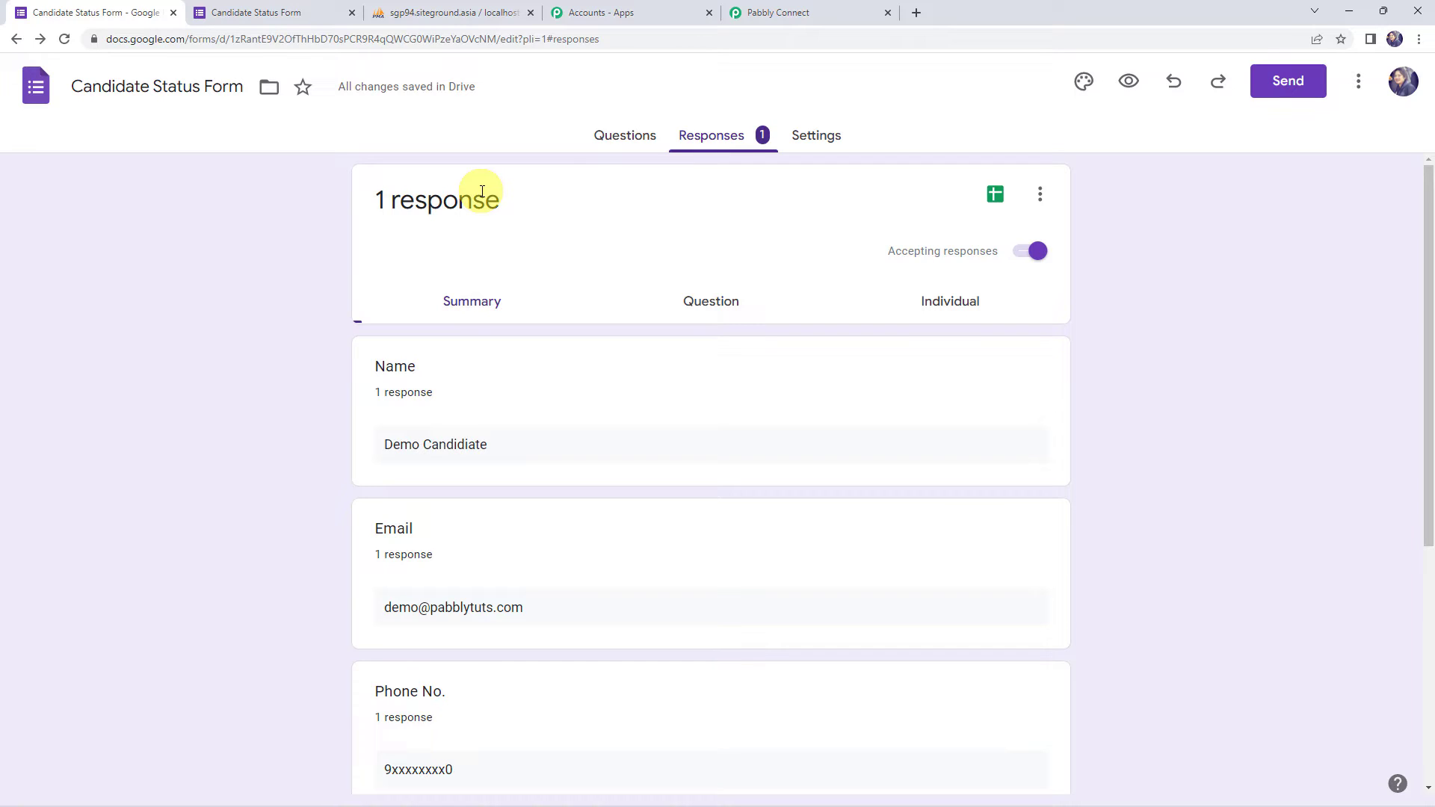
- Link responses to a new 'Candidate Status Form (Responses)' spreadsheet and open it in Sheets
left_click(1040, 196)
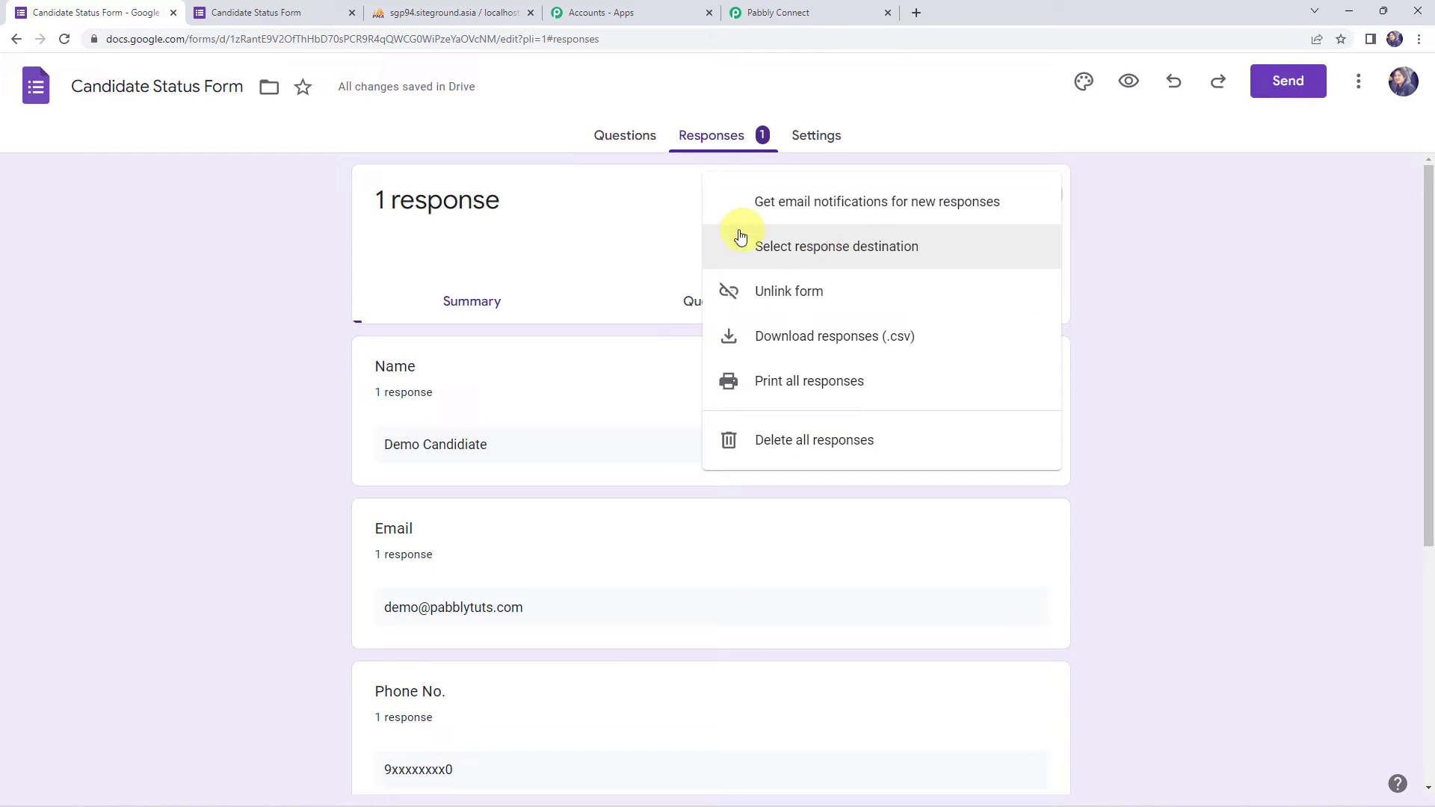
left_click(842, 254)
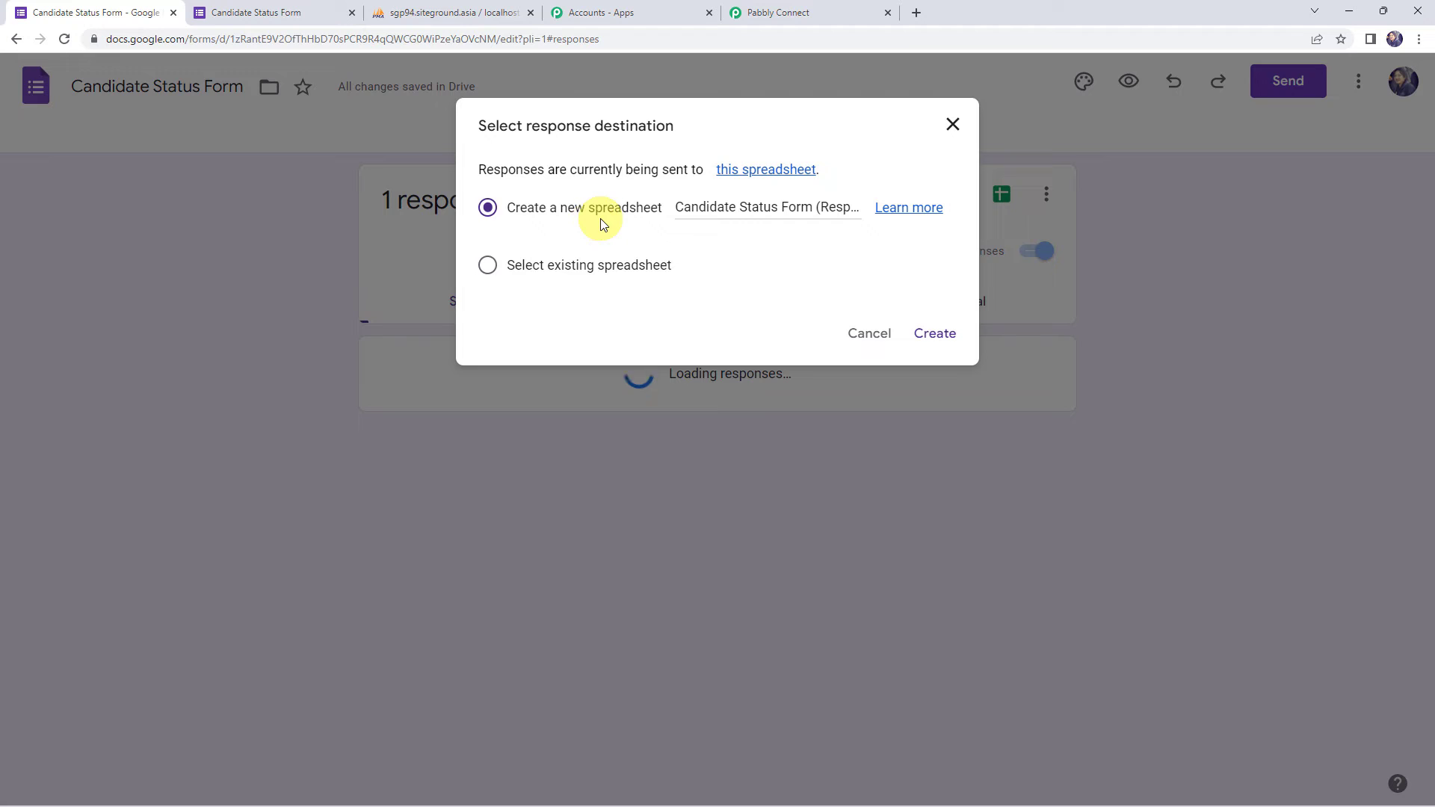
left_click_drag(677, 207, 886, 207)
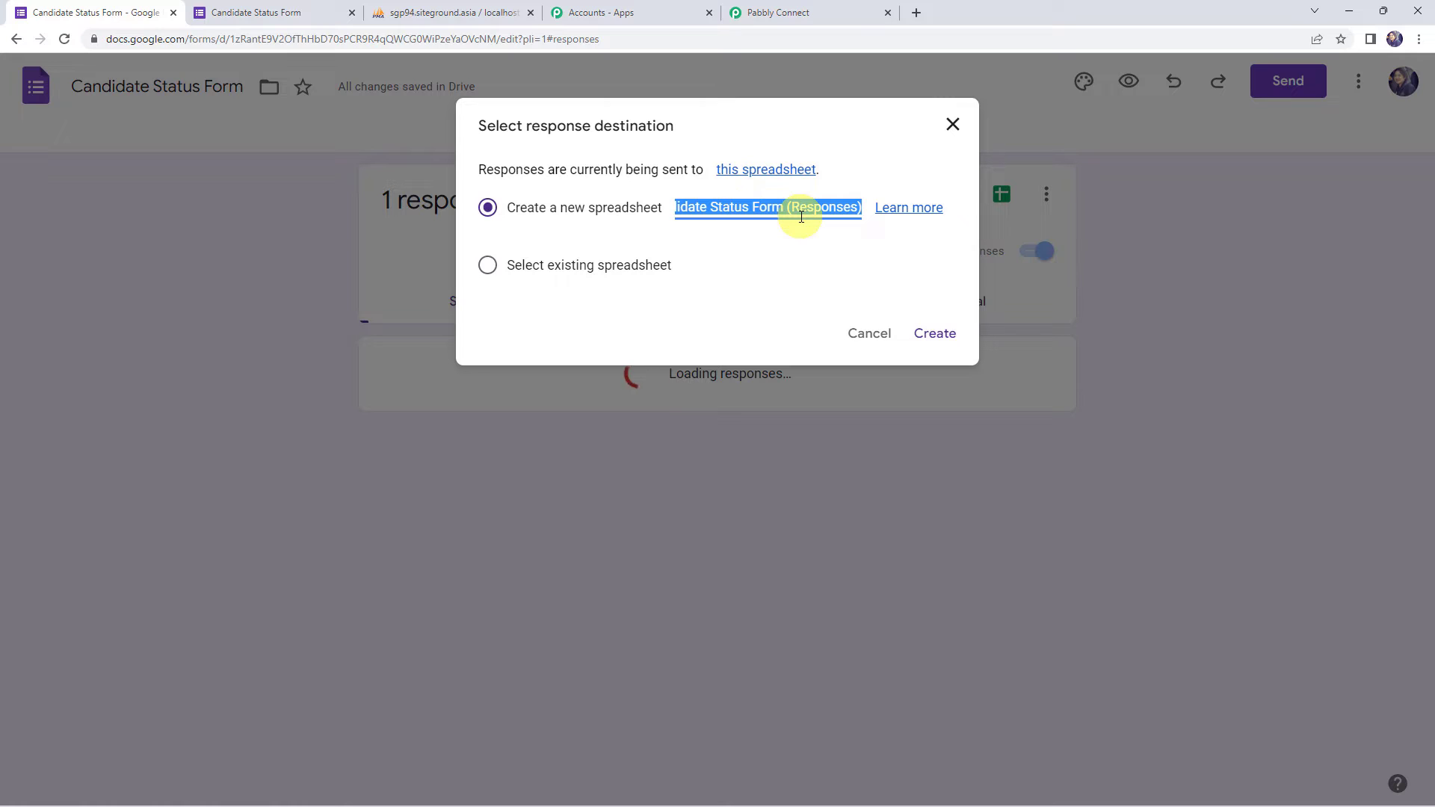
left_click(935, 333)
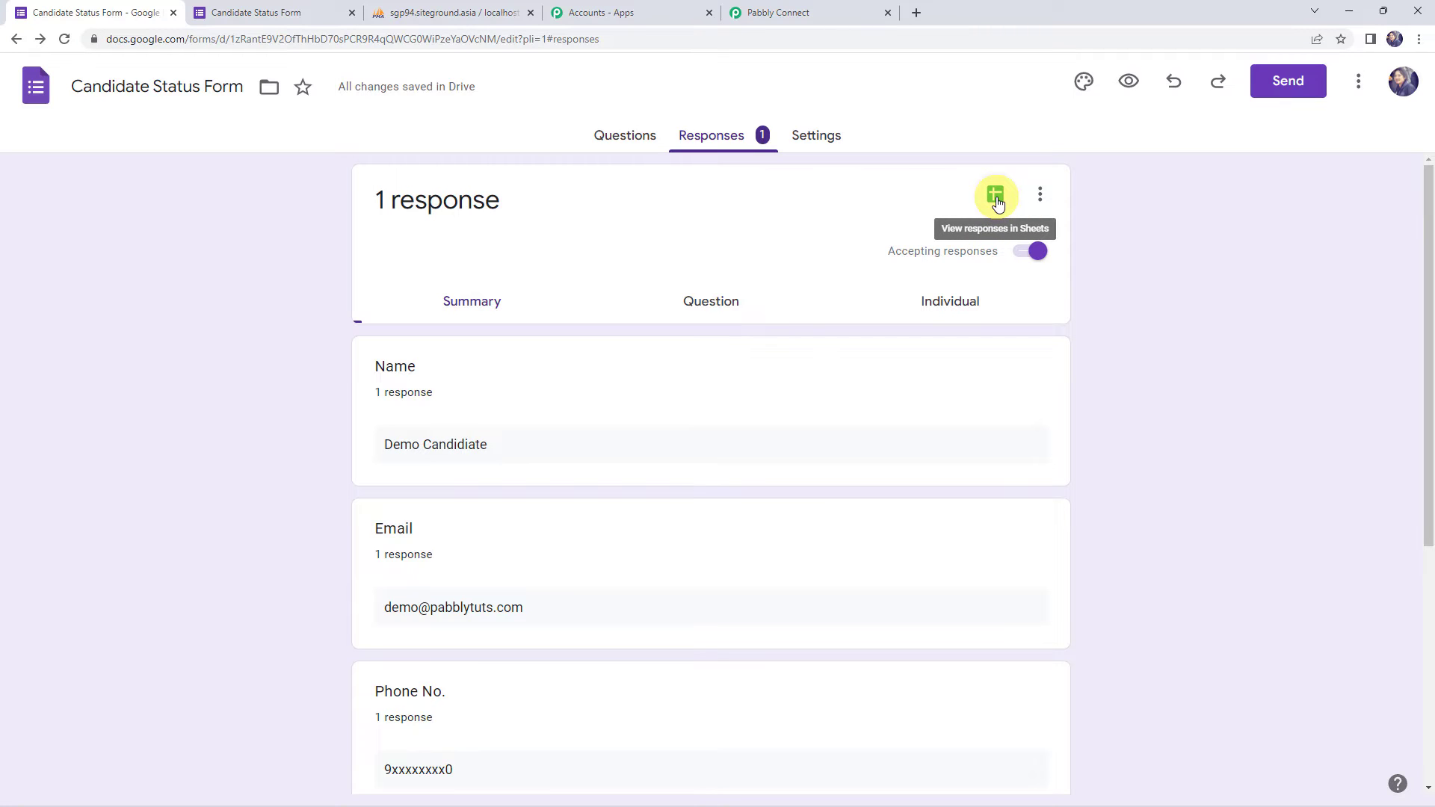
left_click(997, 202)
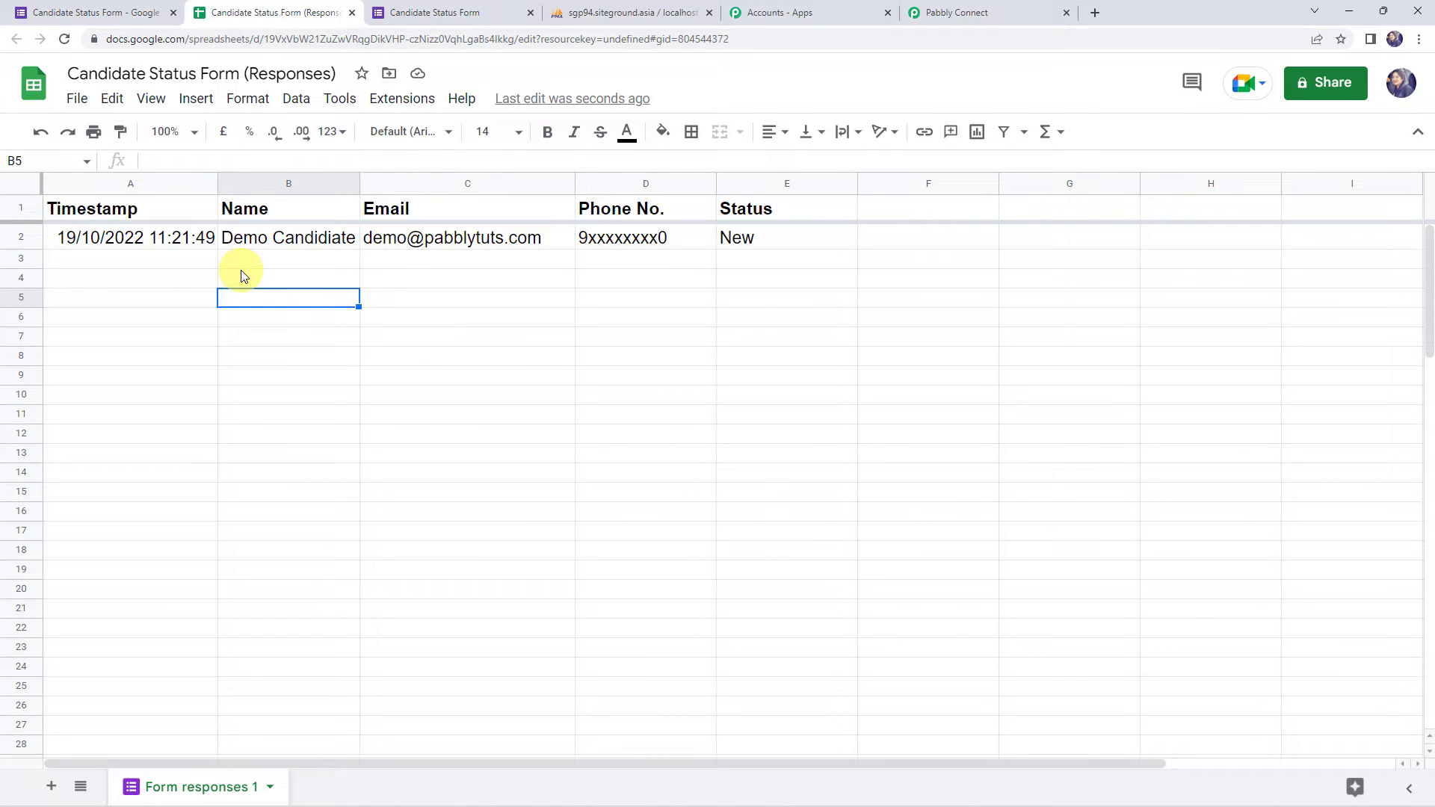
- Copy the workflow's webhook URL from Pabbly Connect and open the sheet's Extensions menu
left_click(1007, 7)
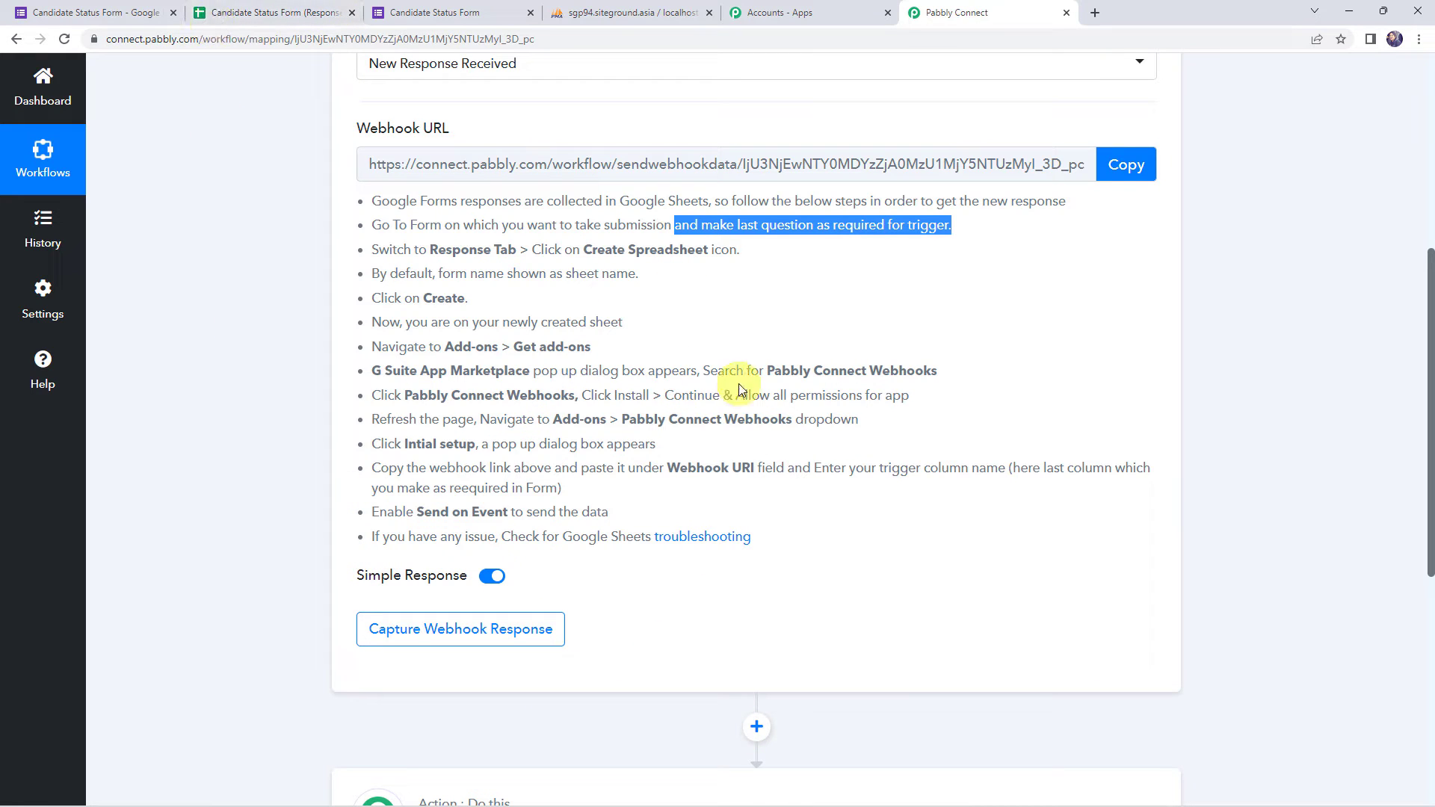
left_click(1126, 183)
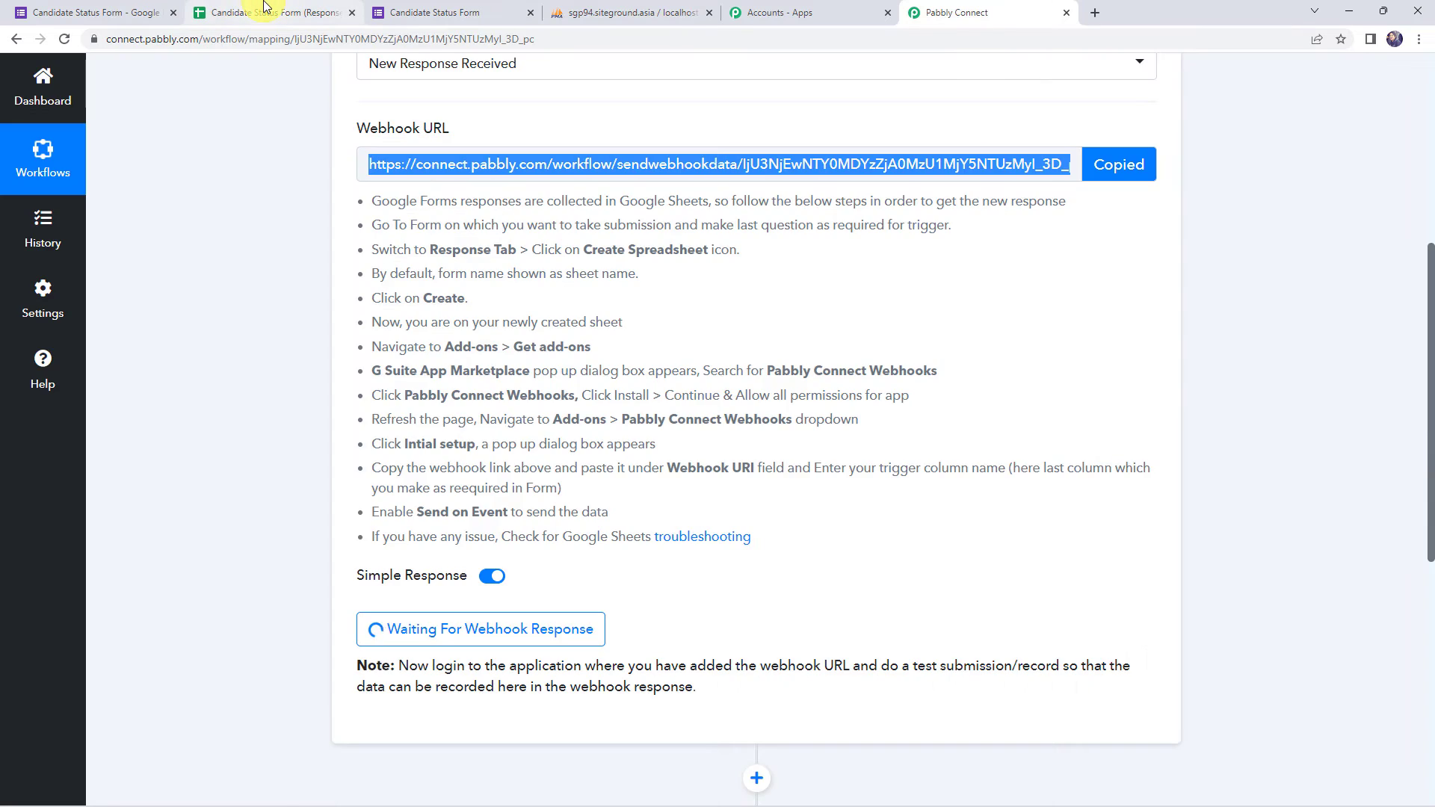
left_click(266, 9)
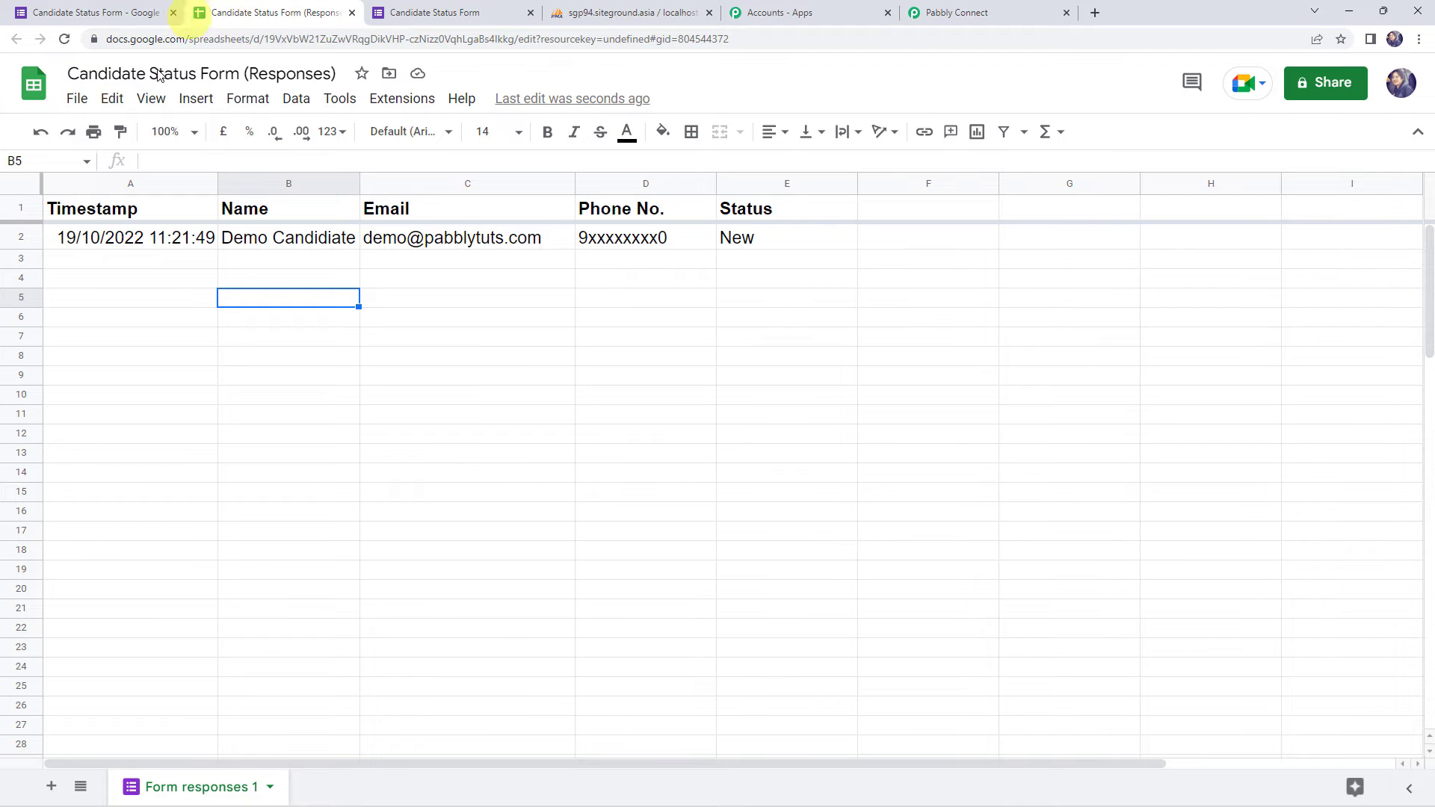
left_click(399, 101)
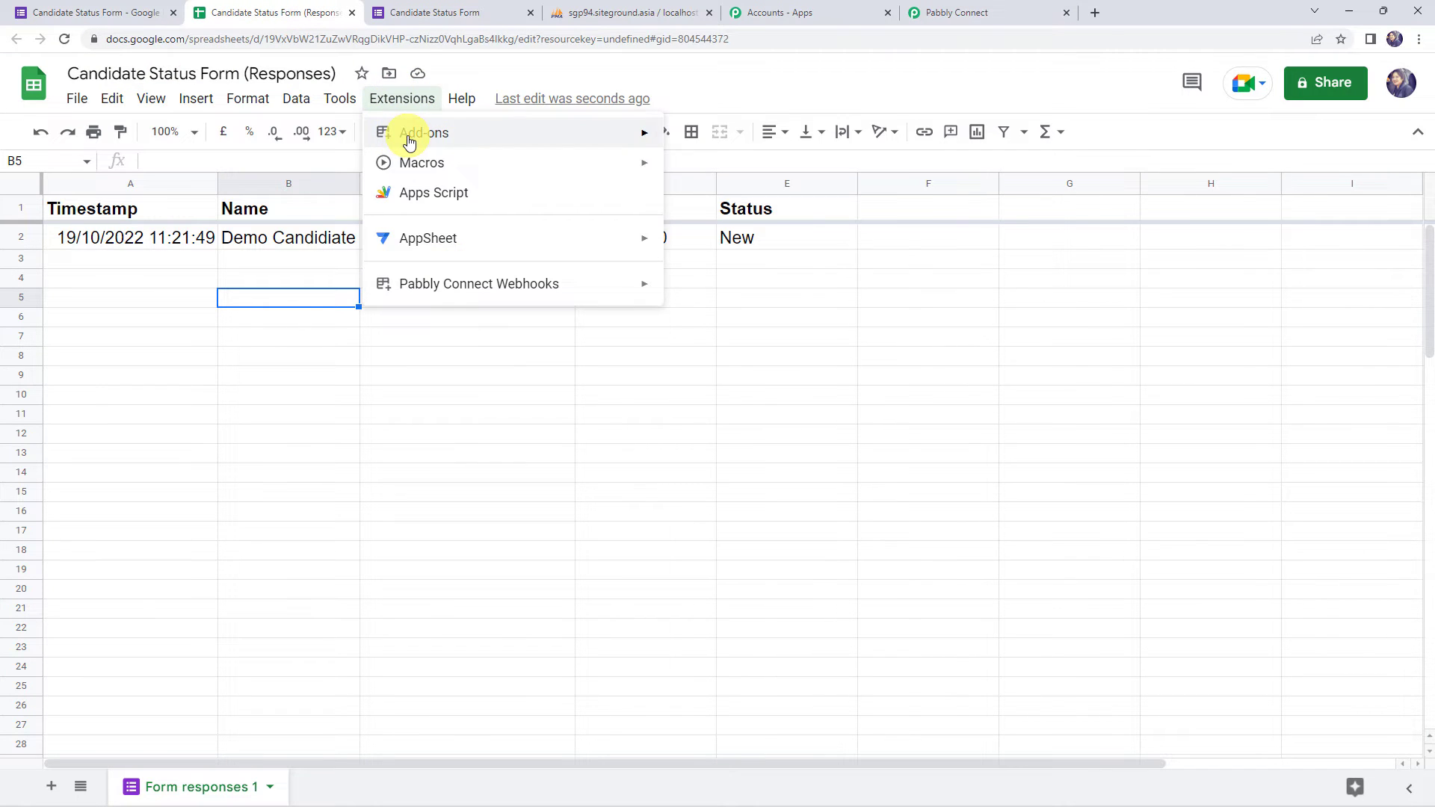
- Confirm the Pabbly Connect Webhooks add-on is installed in the Marketplace, then reload the sheet
mouse_move(403, 135)
left_click(740, 142)
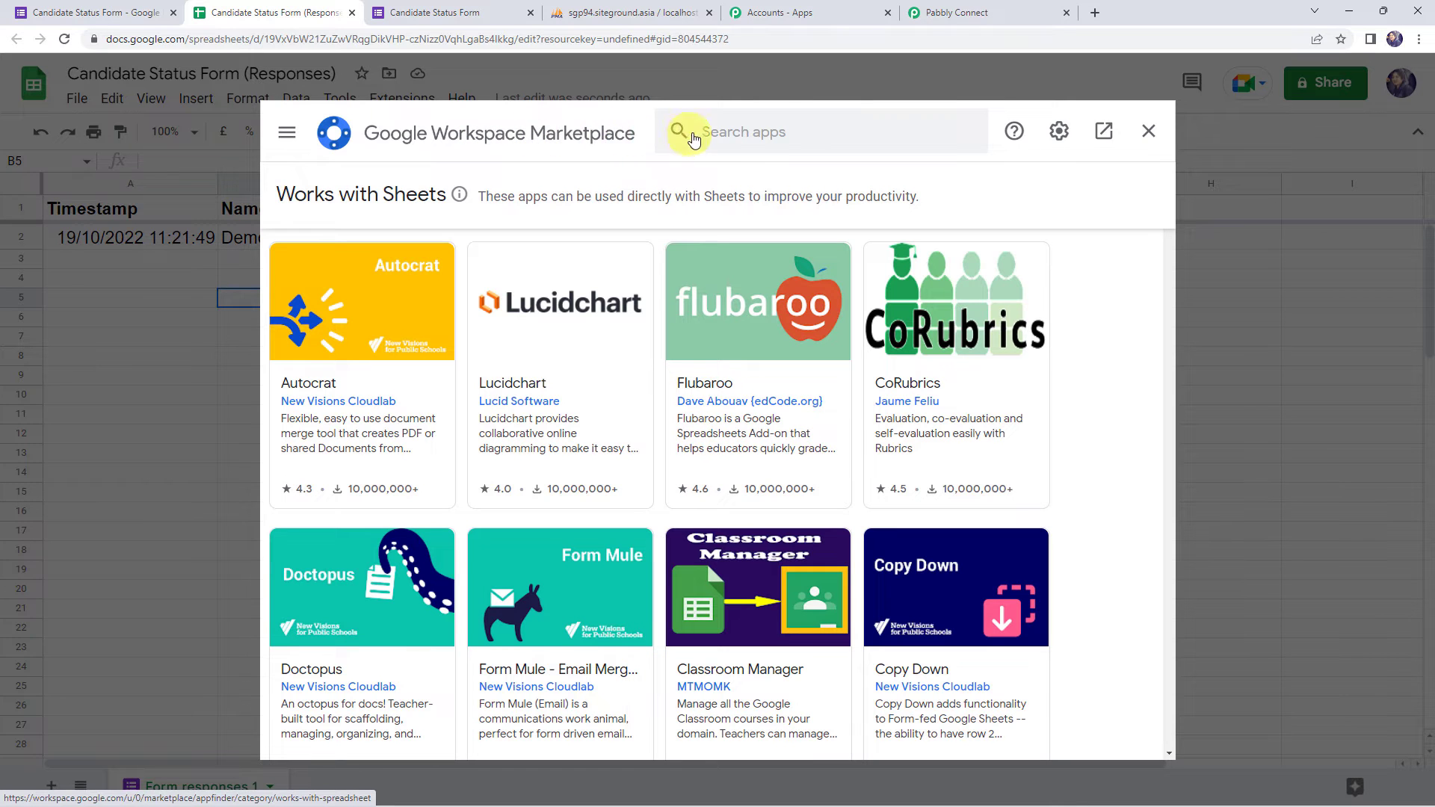
left_click(703, 130)
type("pabb")
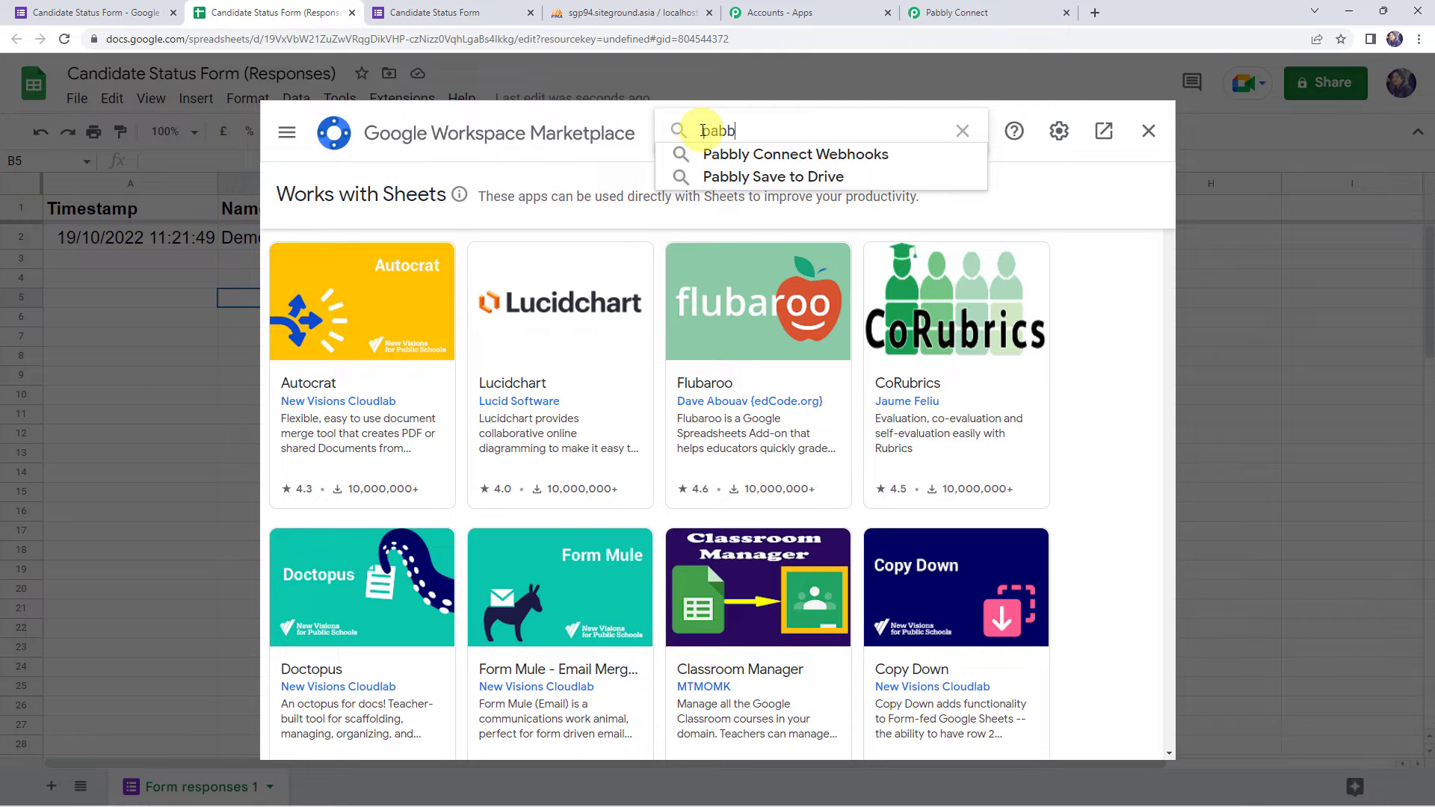
left_click(759, 154)
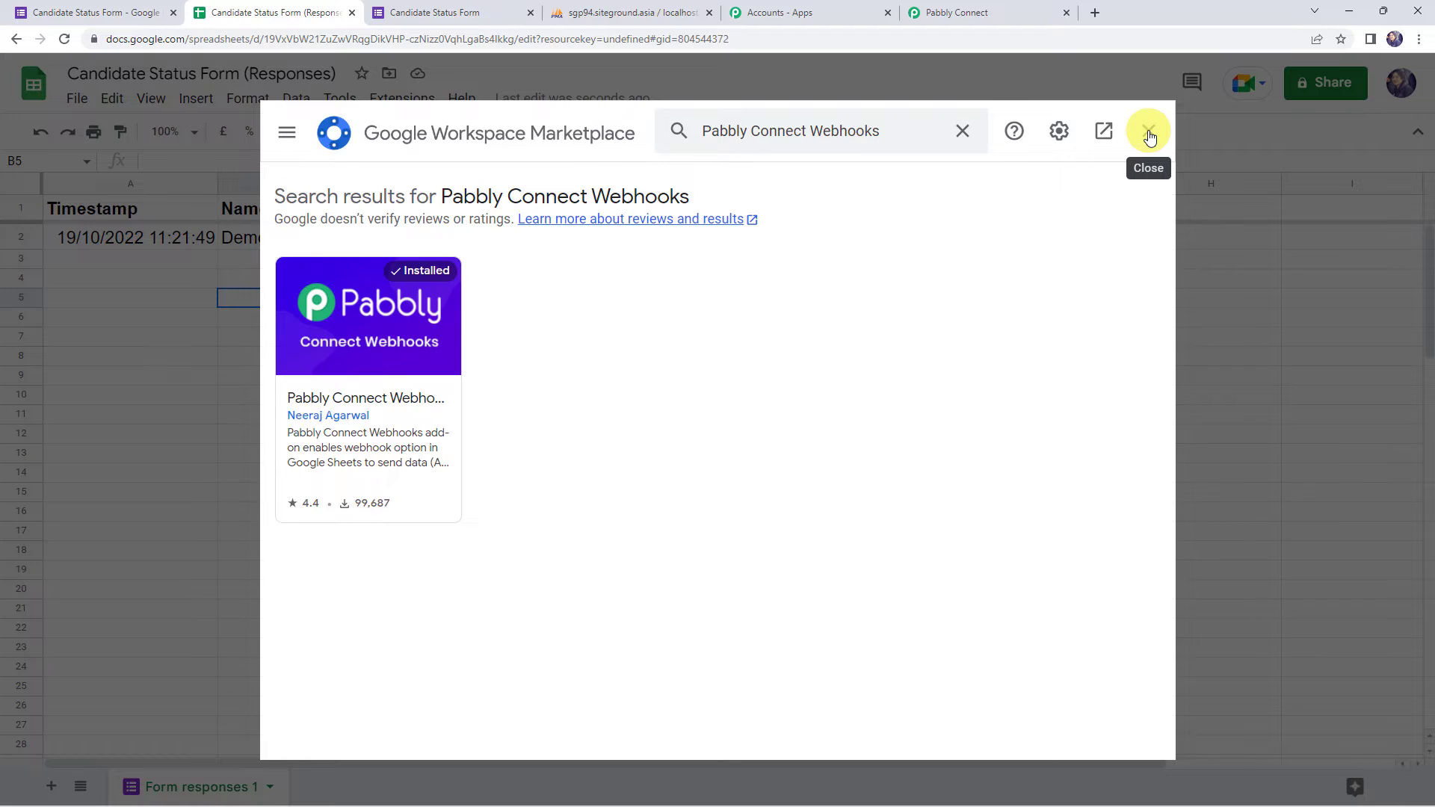
left_click(1150, 136)
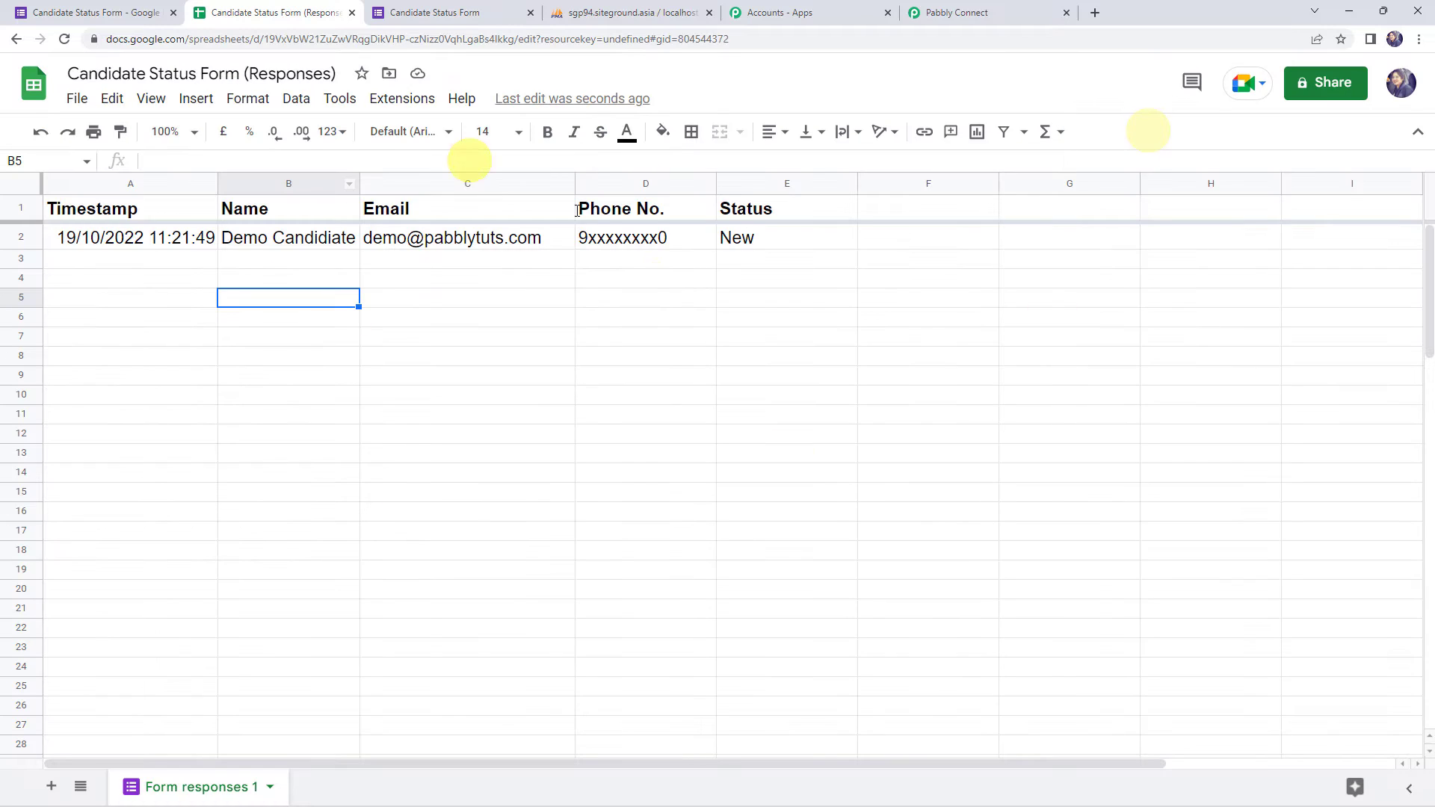
left_click(65, 38)
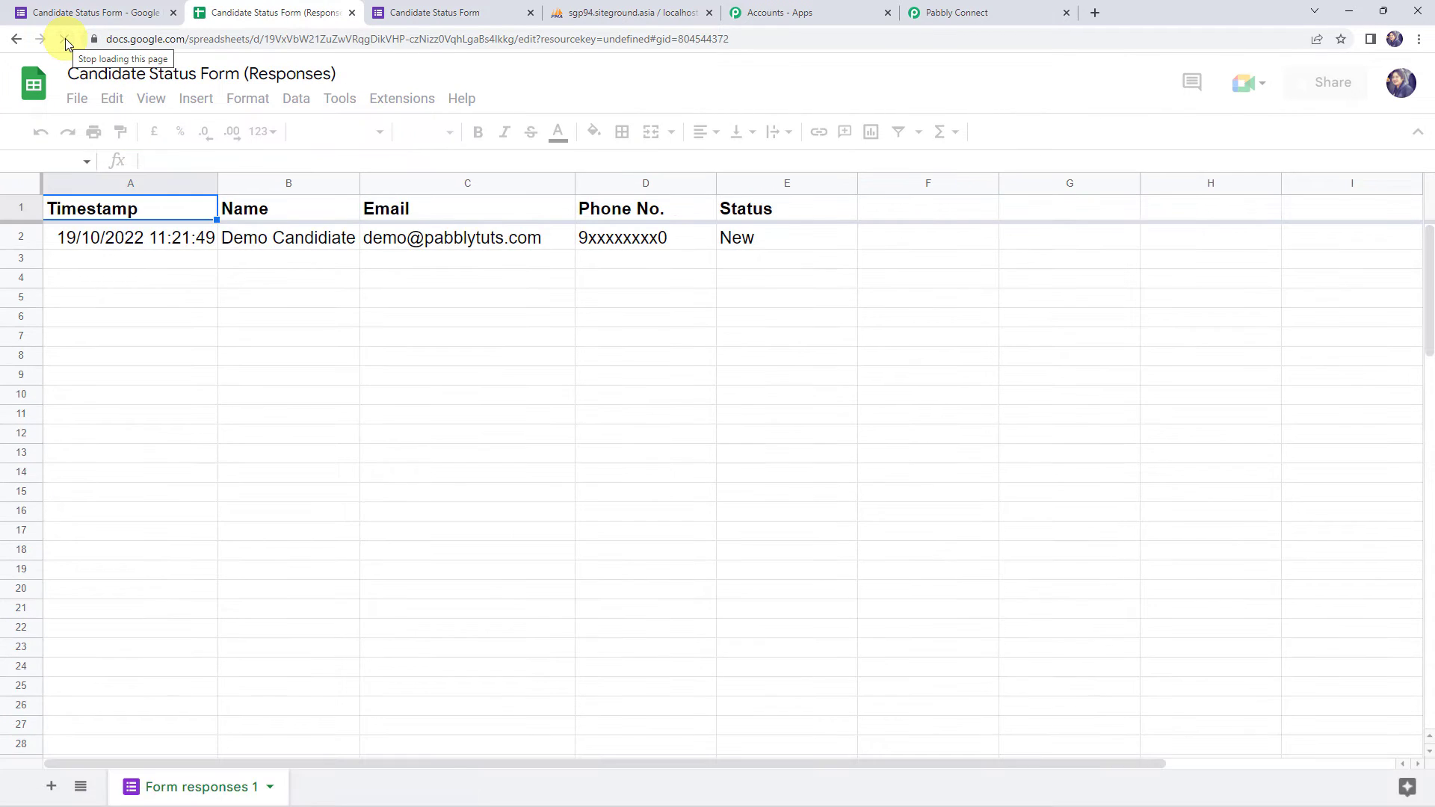
- Start the Pabbly Connect Webhooks Initial Setup and paste the copied webhook URL
left_click(392, 100)
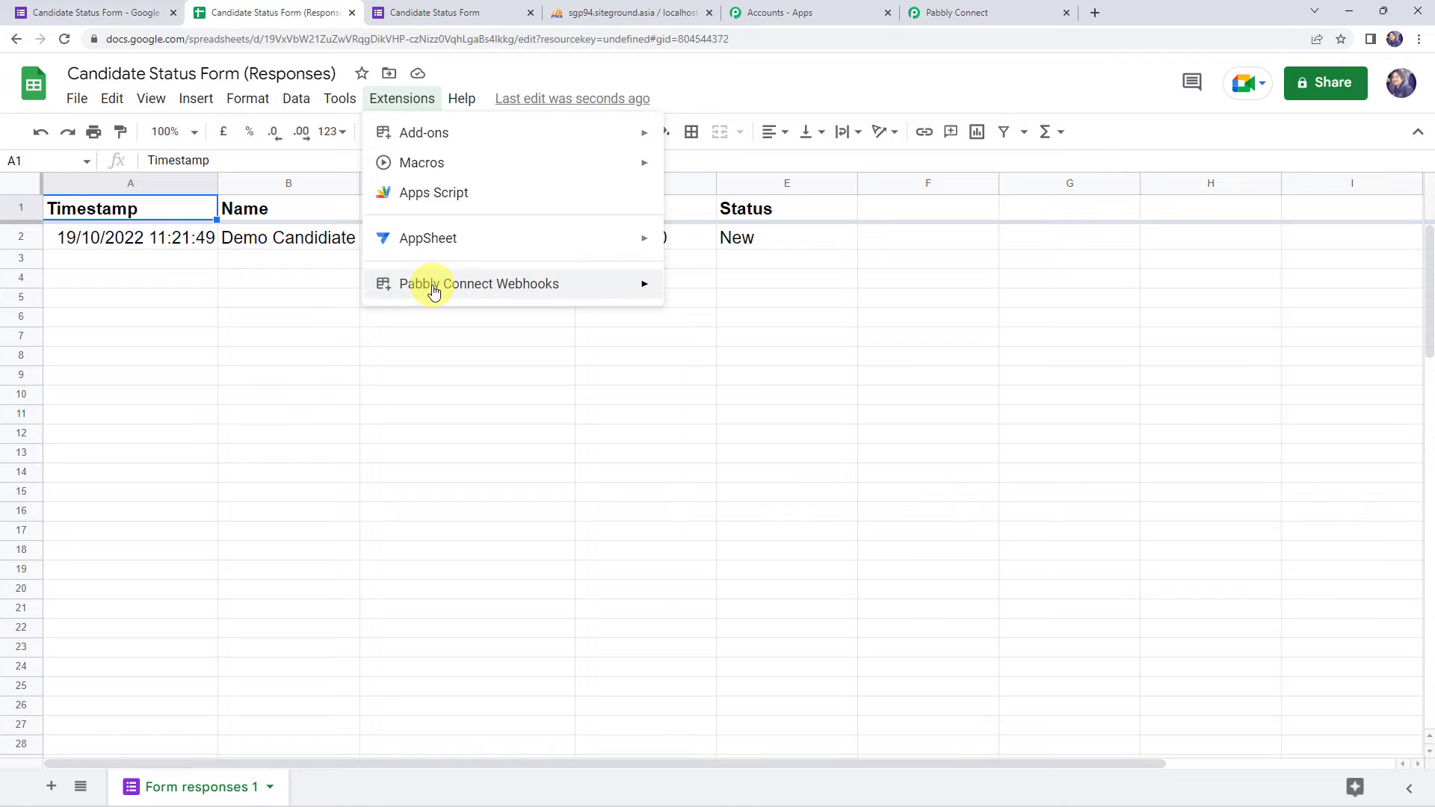
mouse_move(434, 290)
left_click(732, 298)
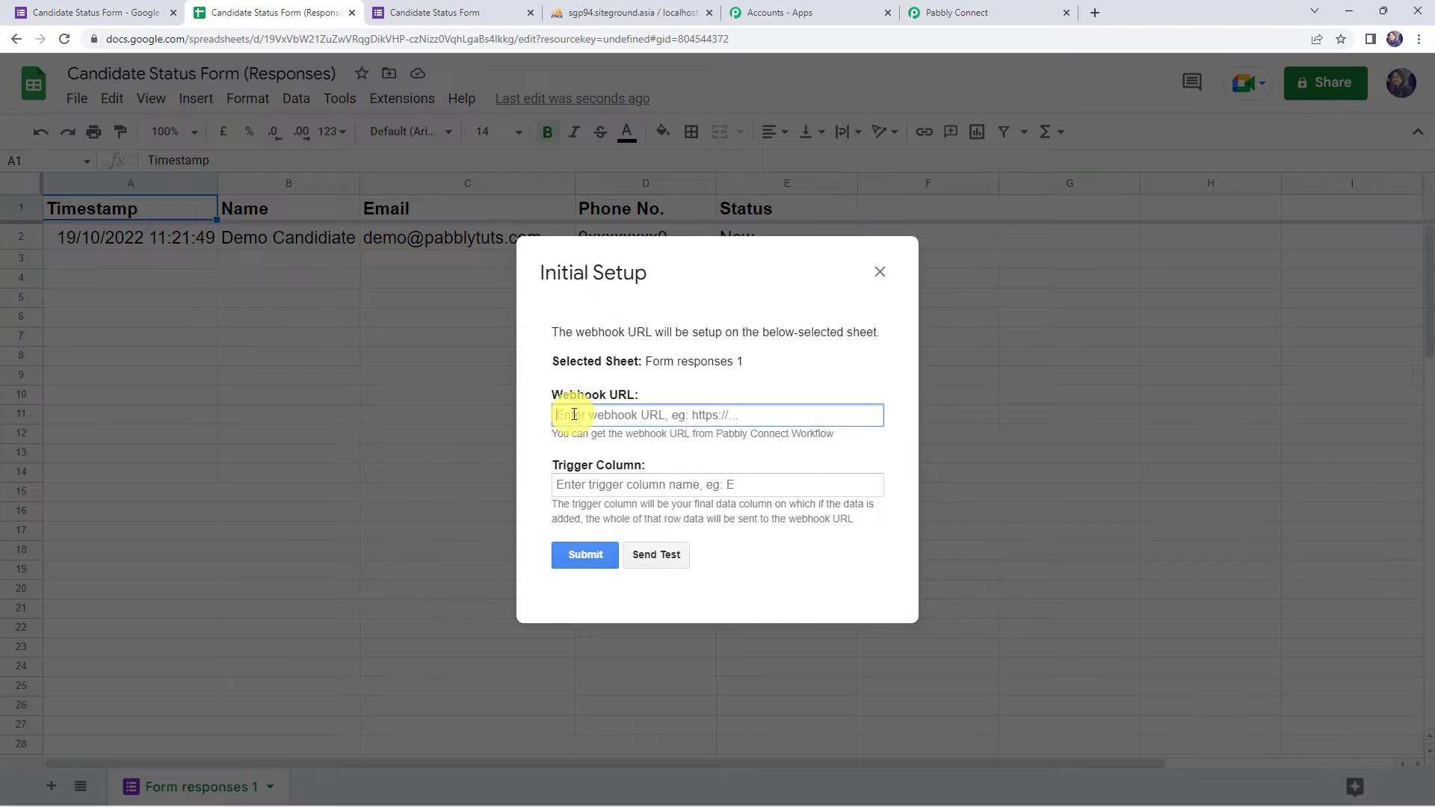
right_click(573, 415)
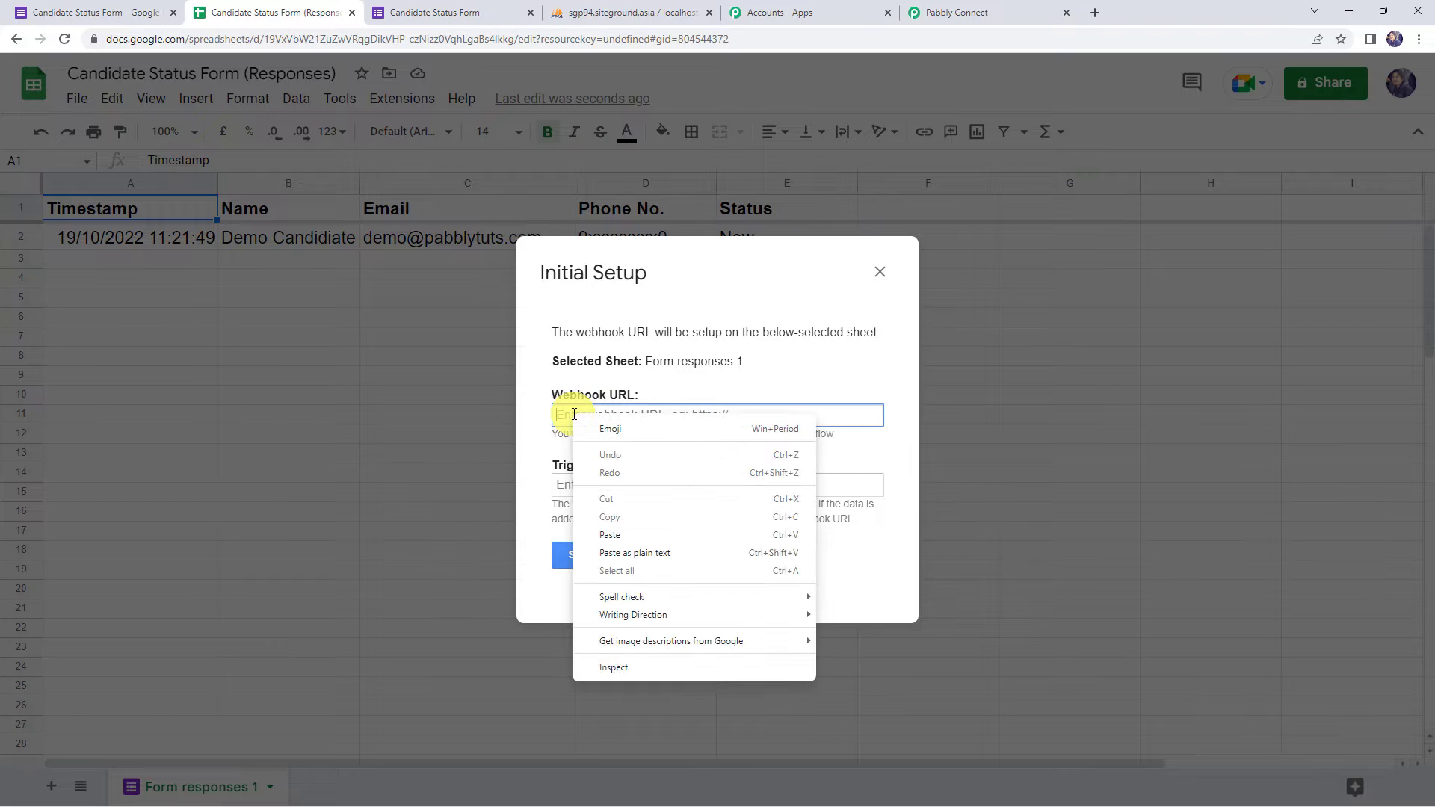
left_click(610, 535)
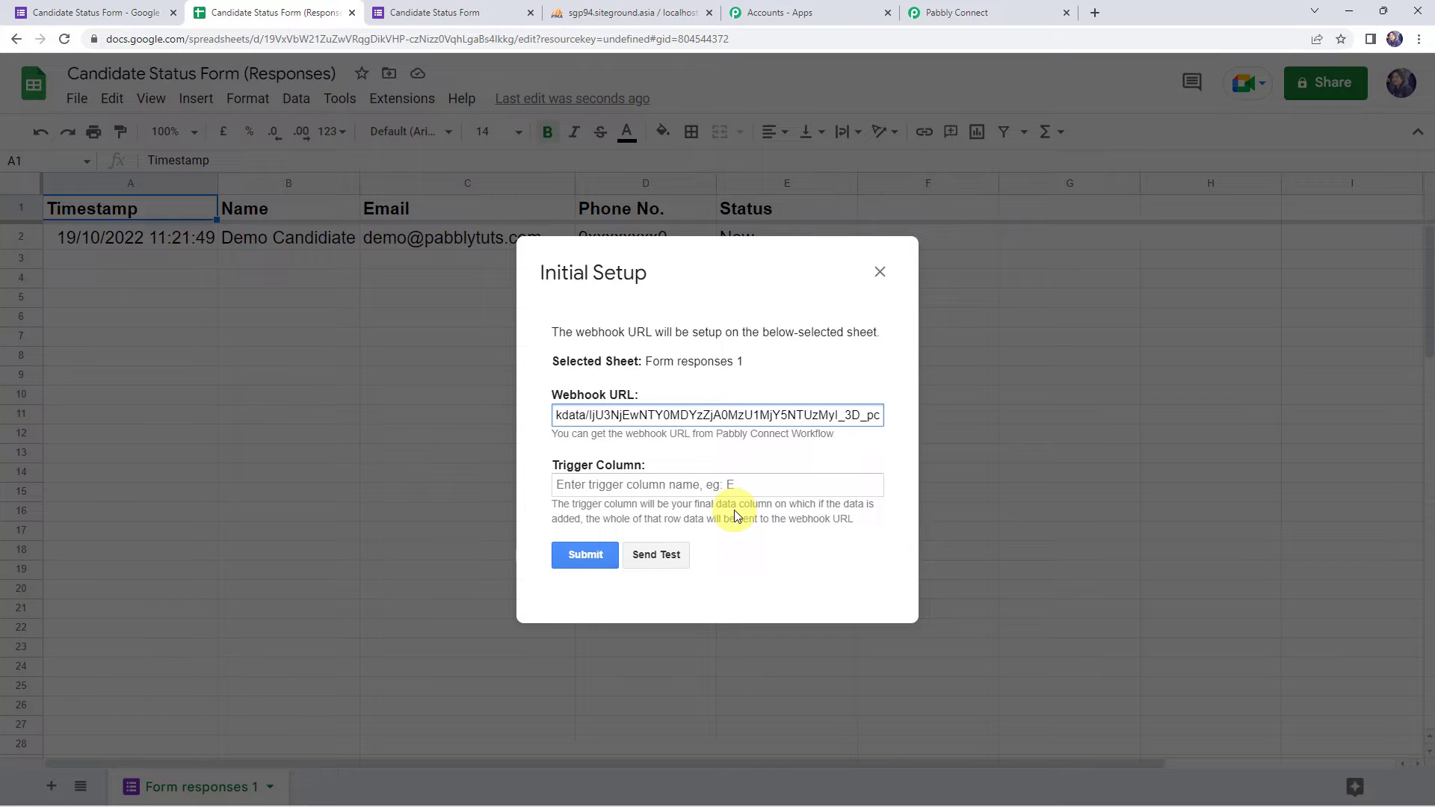
- Review the trigger column explanation and move the setup dialog to reveal row 2
left_click_drag(789, 506, 879, 511)
left_click_drag(580, 518, 861, 530)
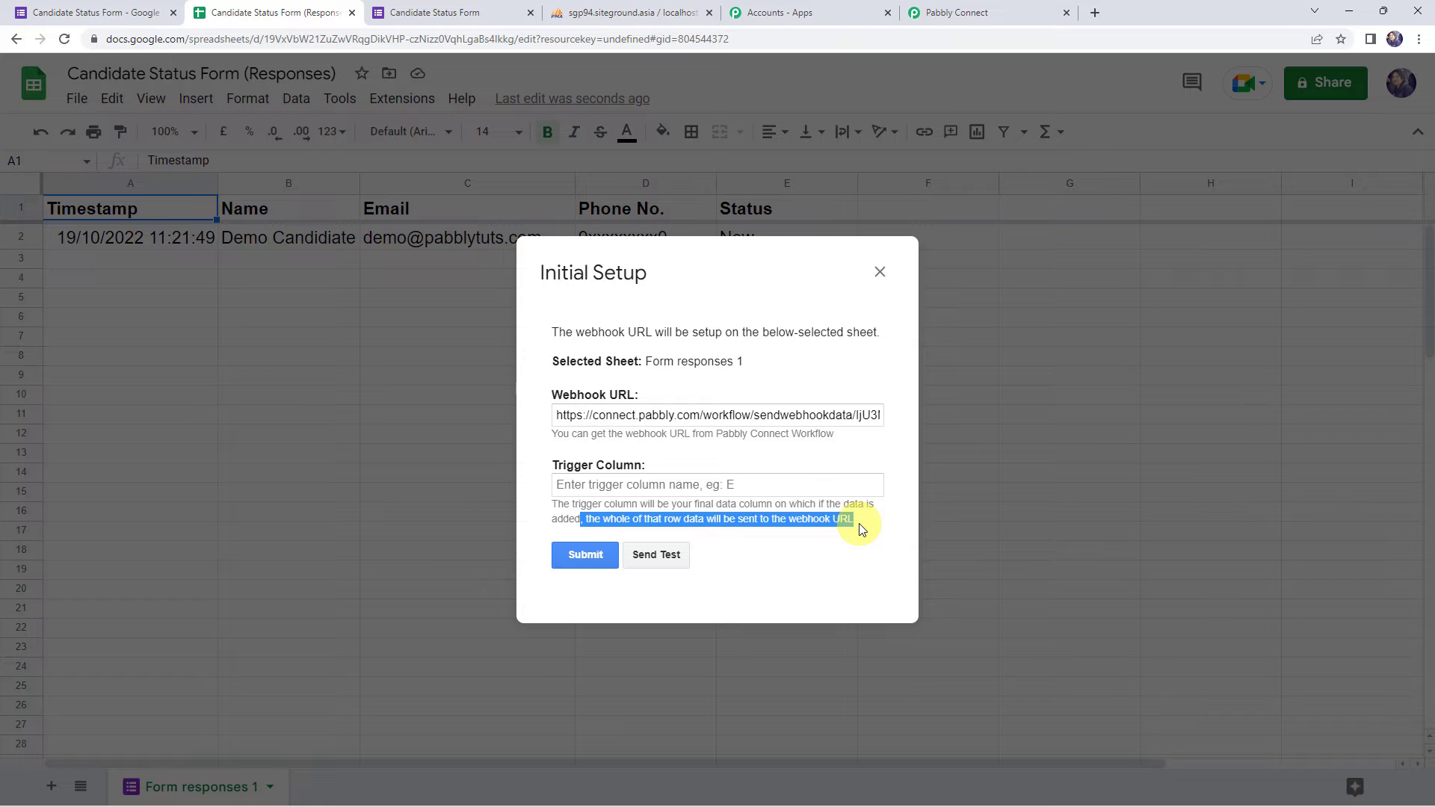
left_click_drag(634, 279, 636, 335)
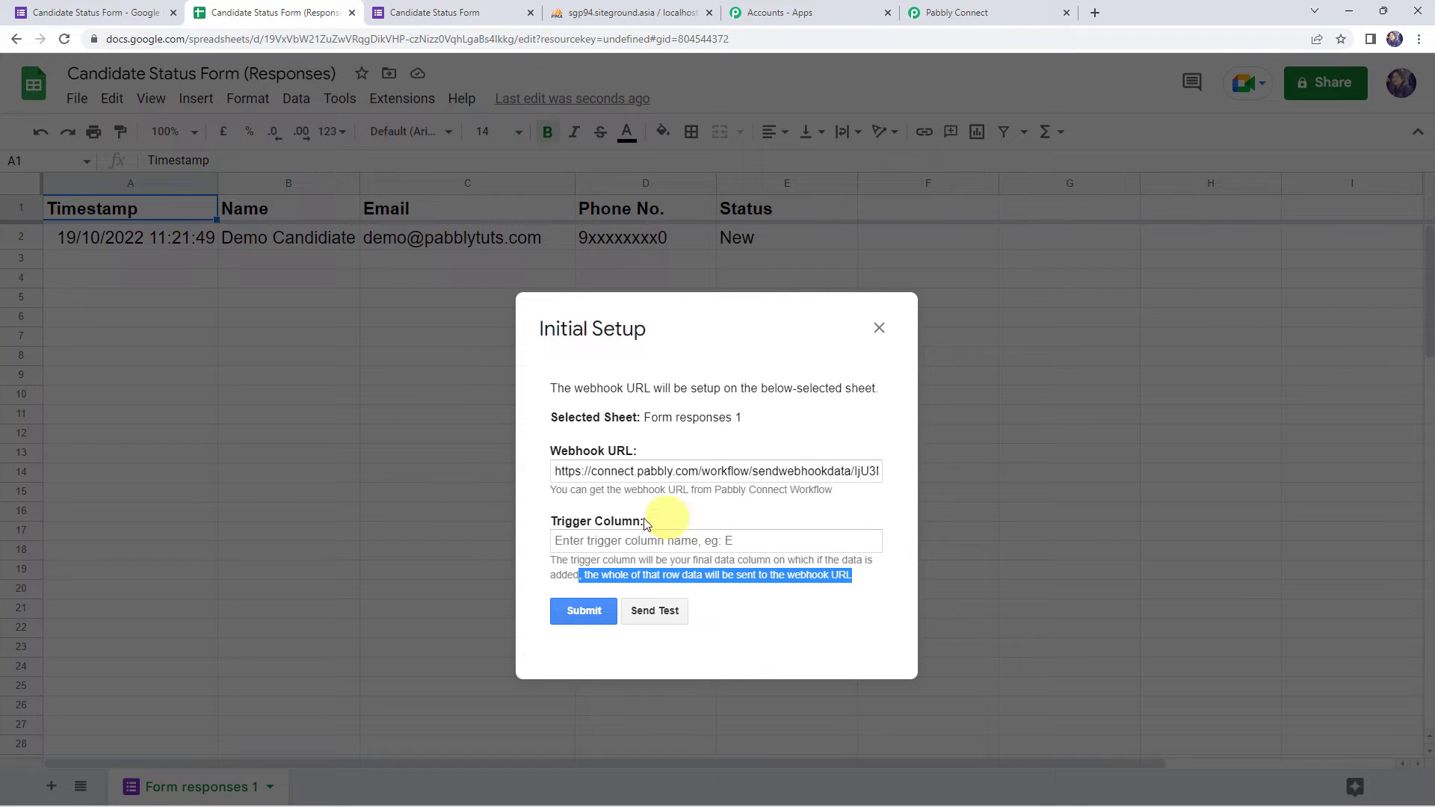
left_click(594, 541)
- Set trigger column E, send a test row, submit and close the Initial Setup
type("E")
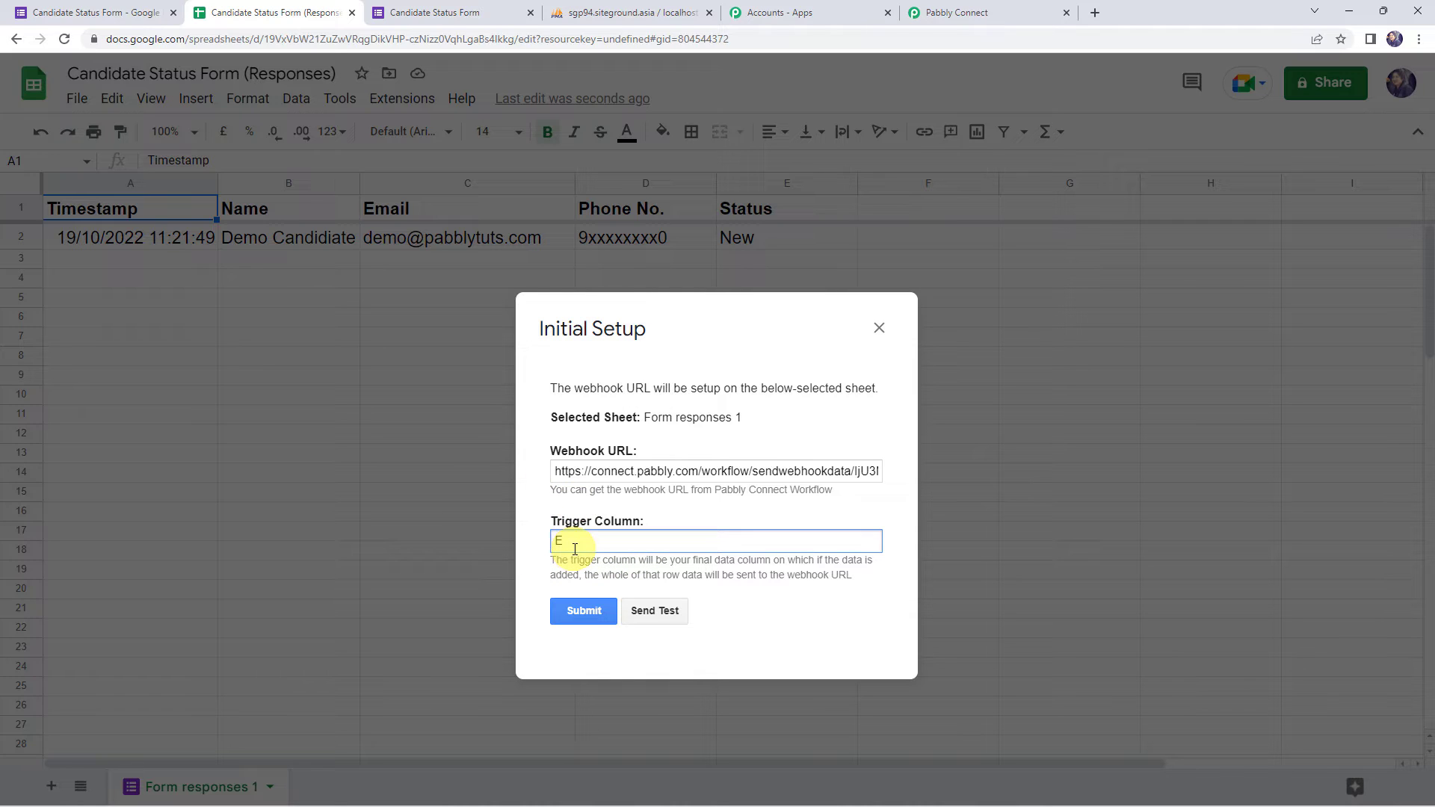
left_click(656, 611)
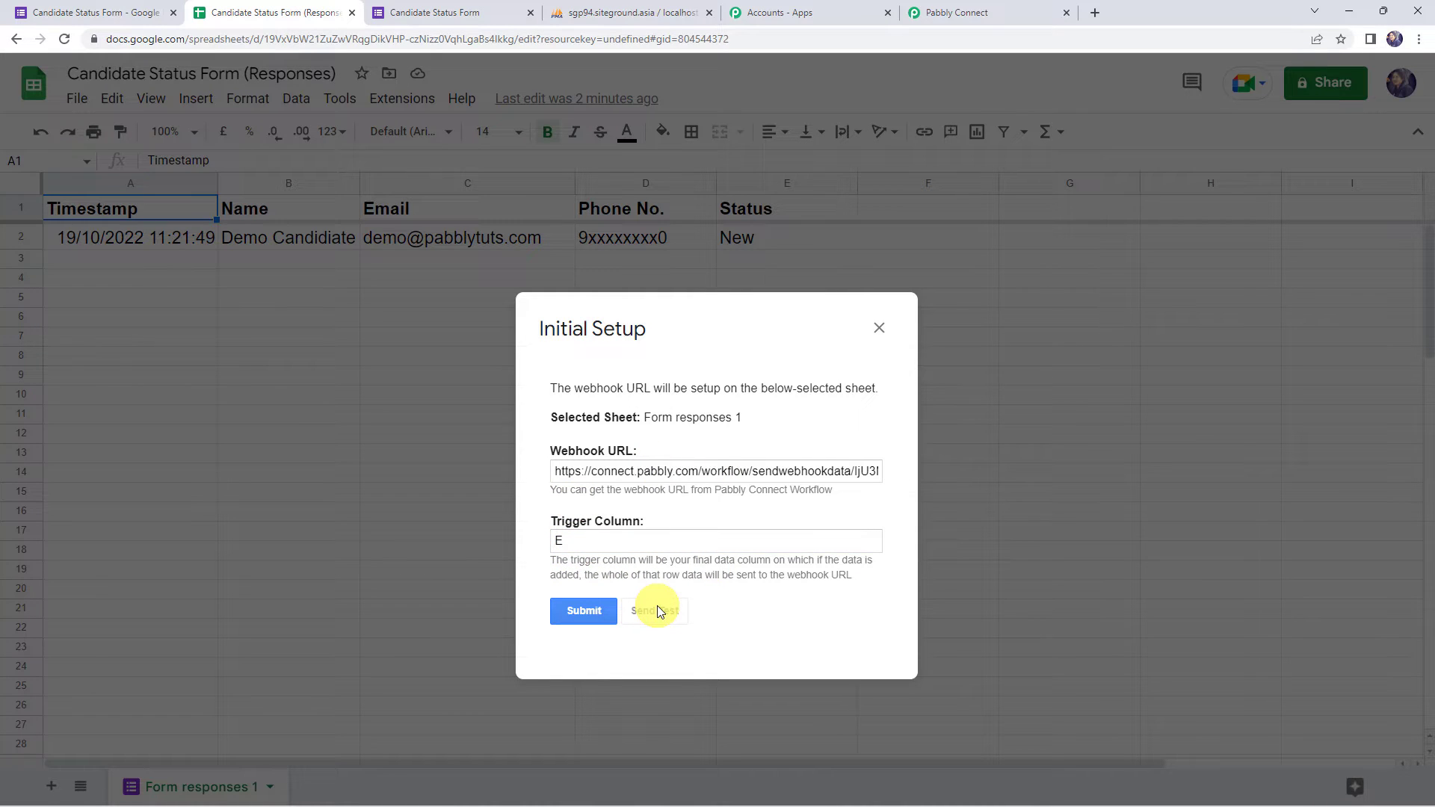
scroll(658, 611, "down", 2)
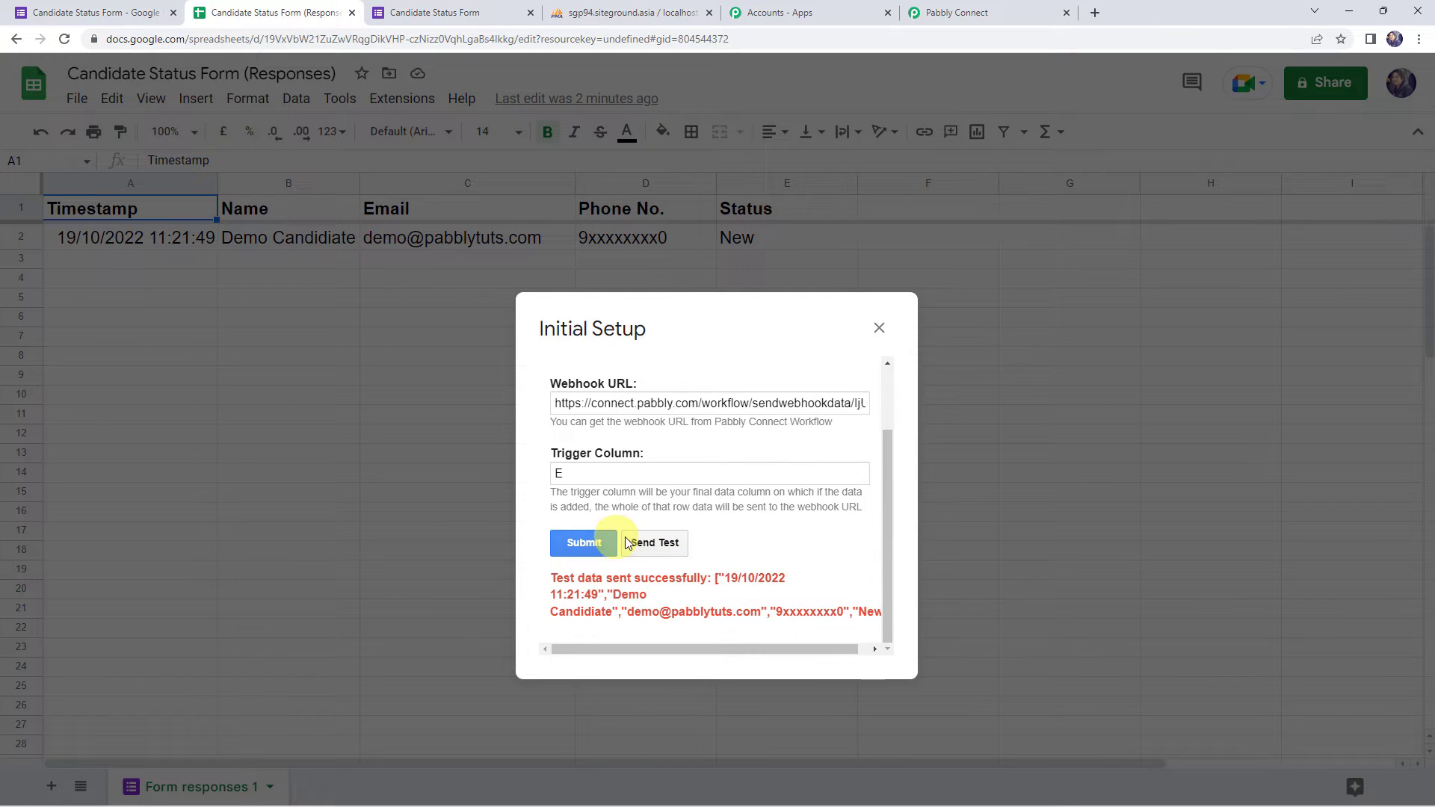
left_click(584, 543)
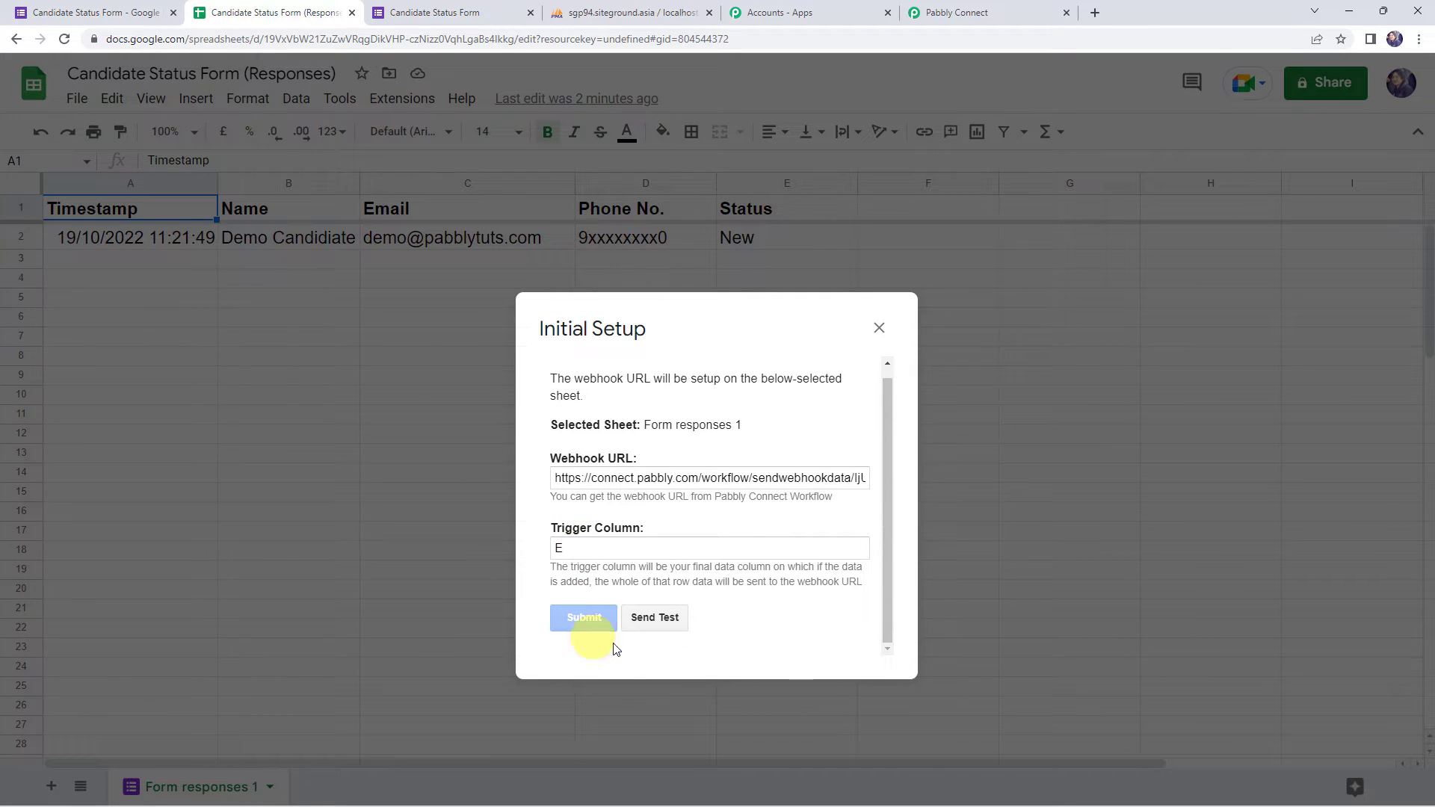
scroll(596, 635, "down", 1)
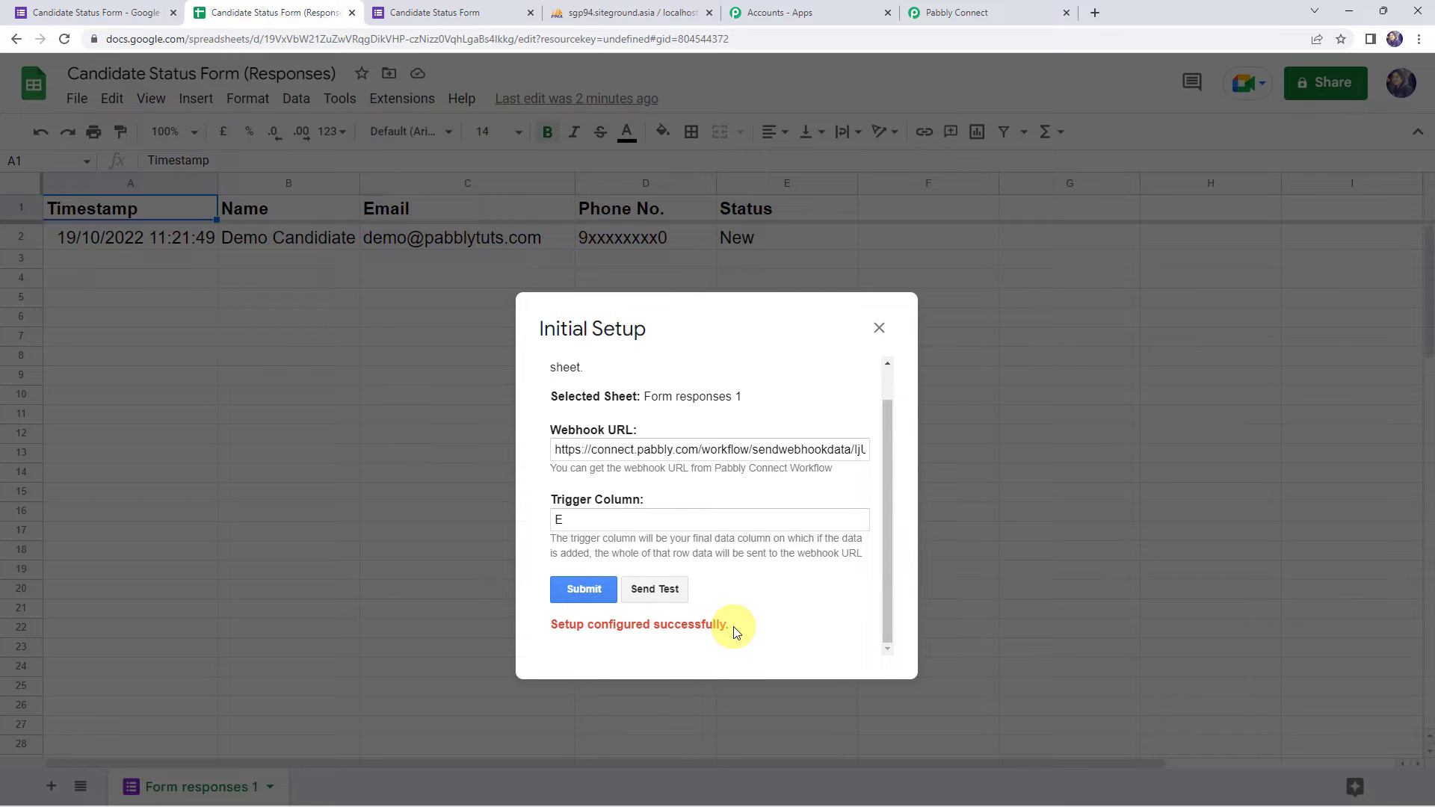
left_click(878, 328)
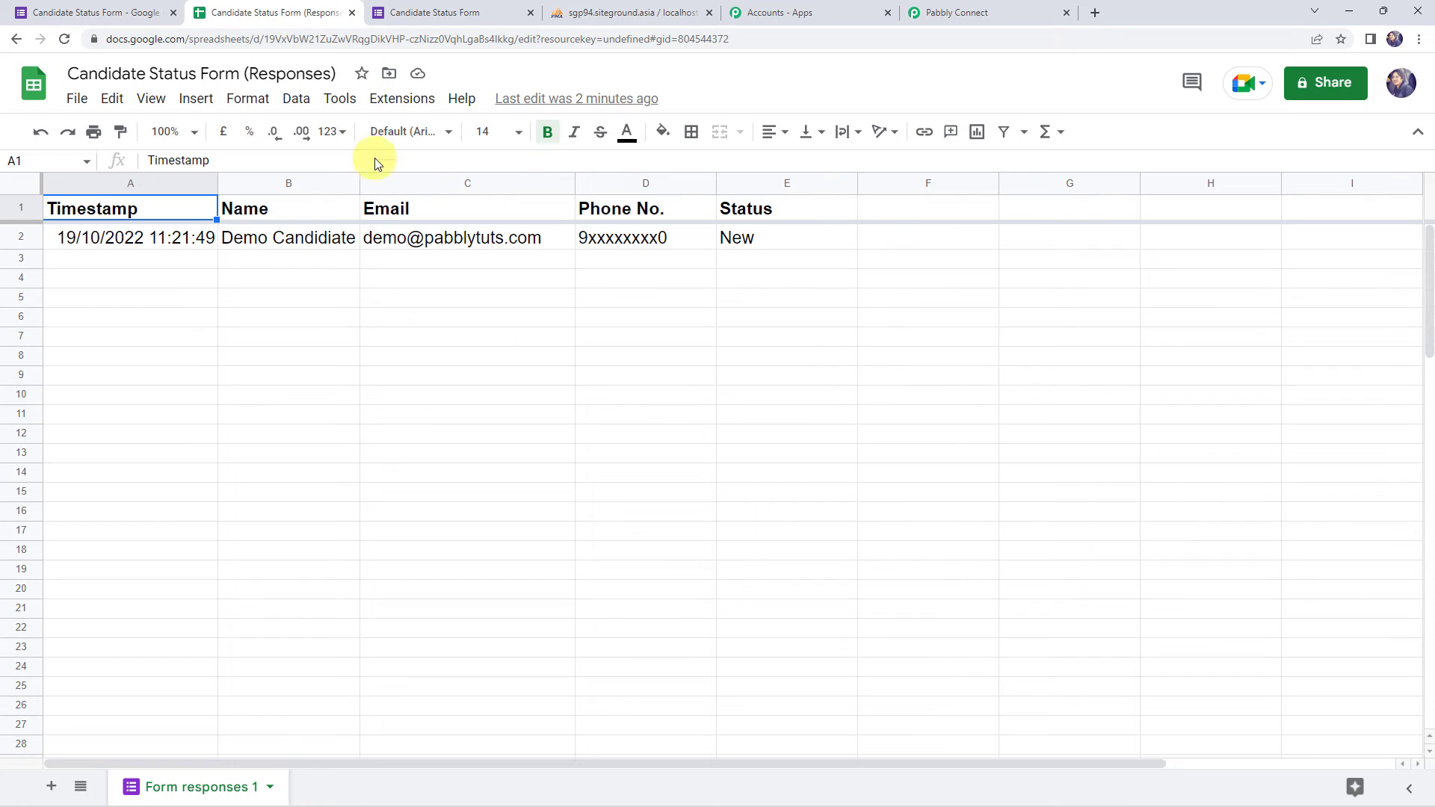
left_click(395, 102)
mouse_move(469, 295)
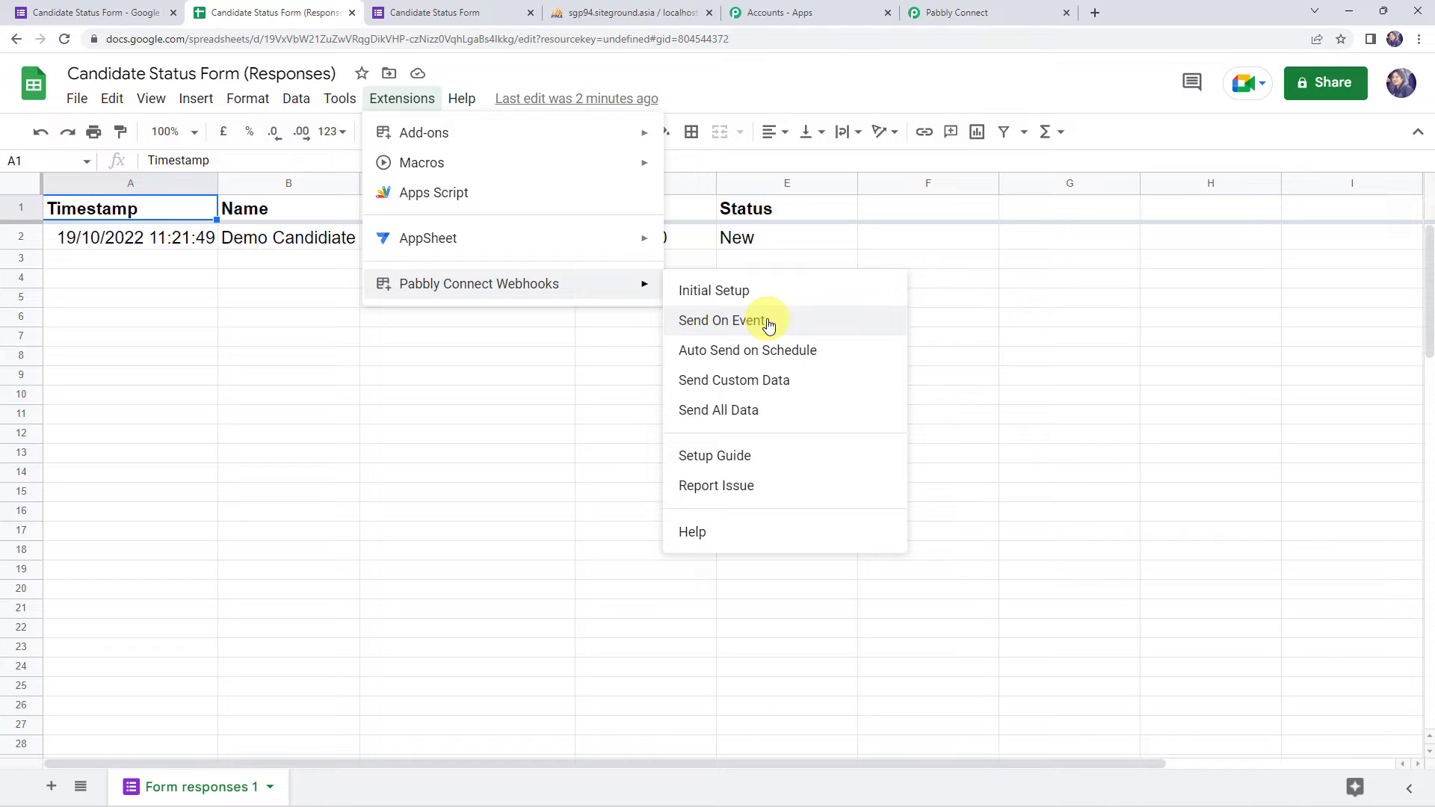
- Enable Send On Event in Pabbly Connect Webhooks and confirm it is checked
left_click(769, 325)
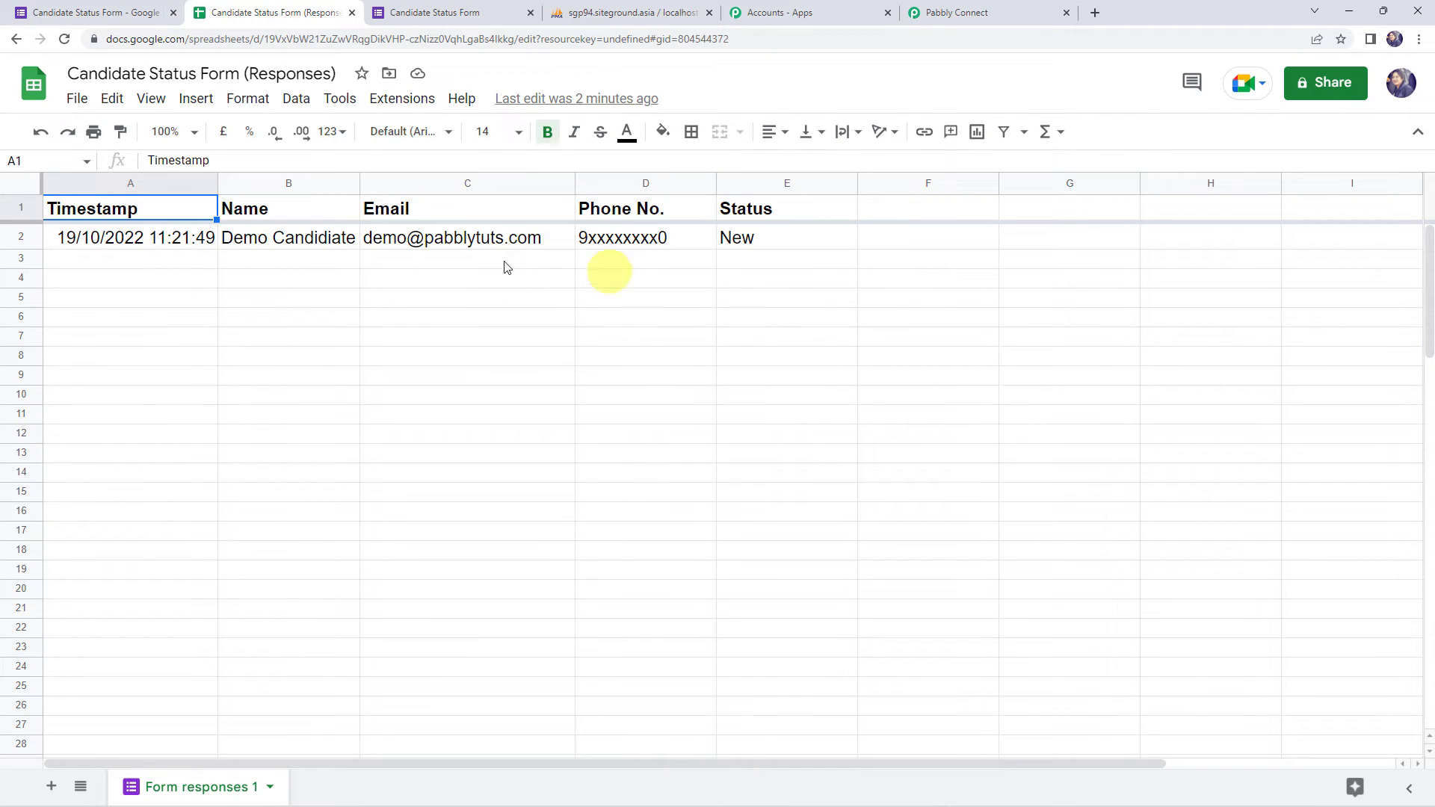
left_click(390, 98)
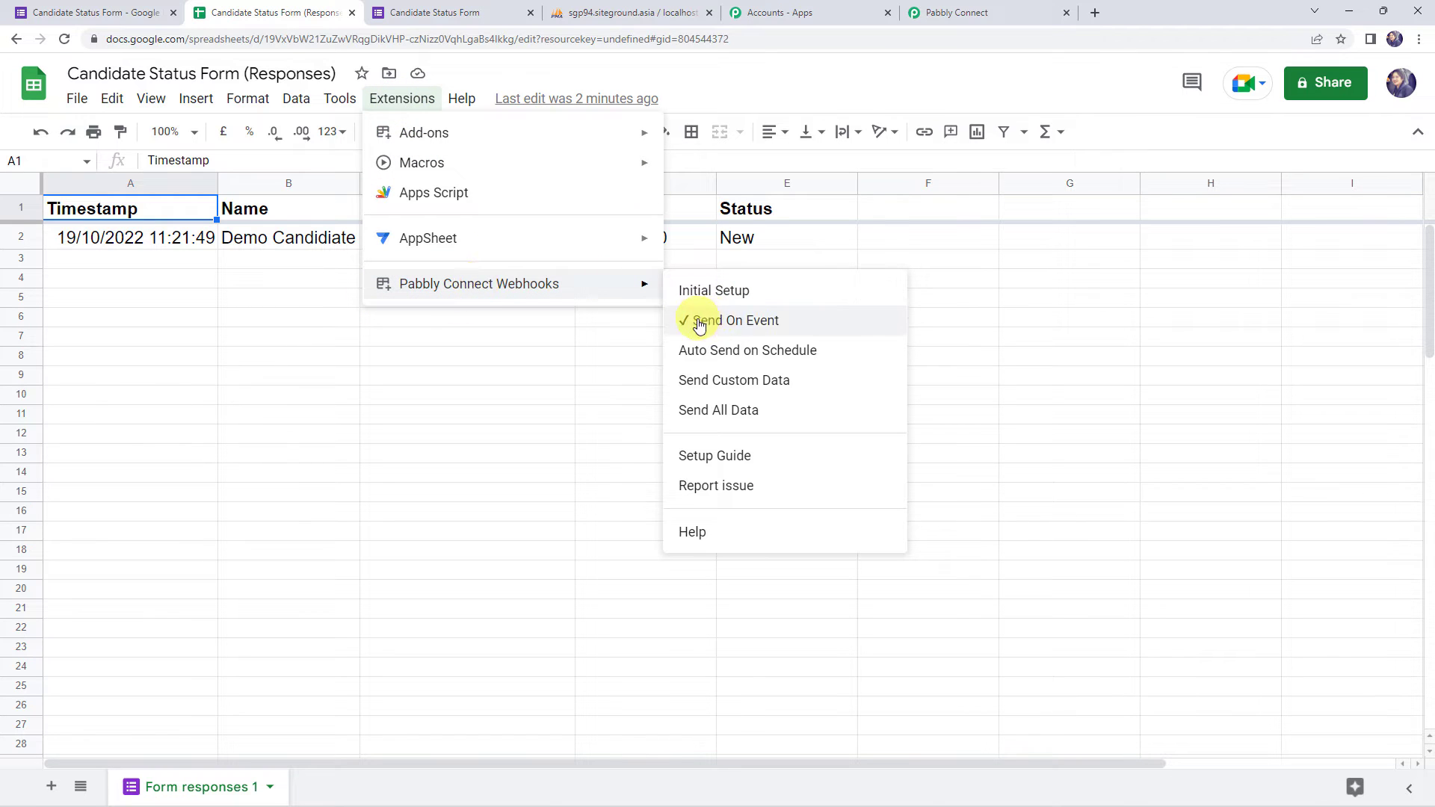
left_click(634, 340)
- Check the captured Status, SpreadsheetName and SpreadsheetID values in the trigger's response
left_click(1005, 11)
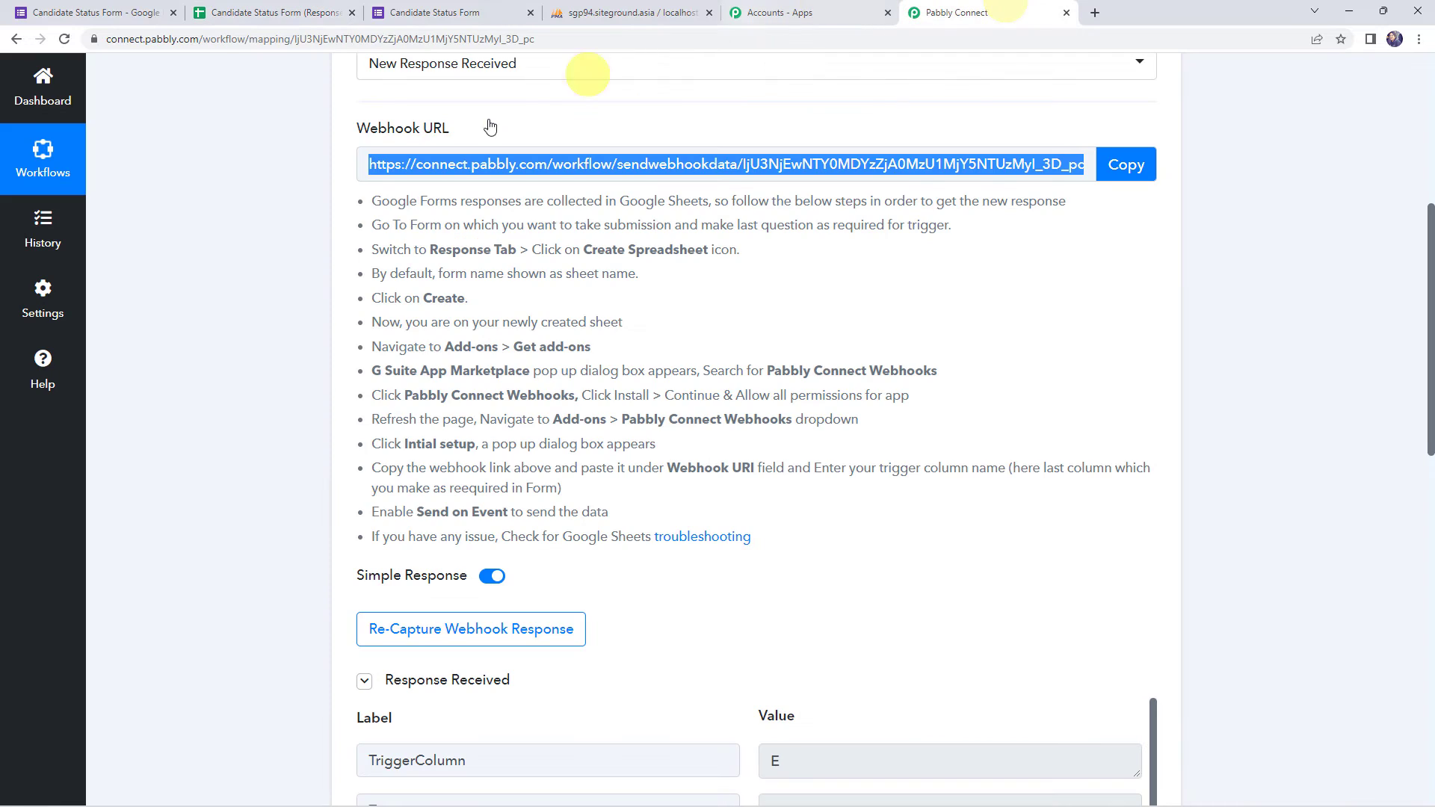
scroll(260, 459, "down", 6)
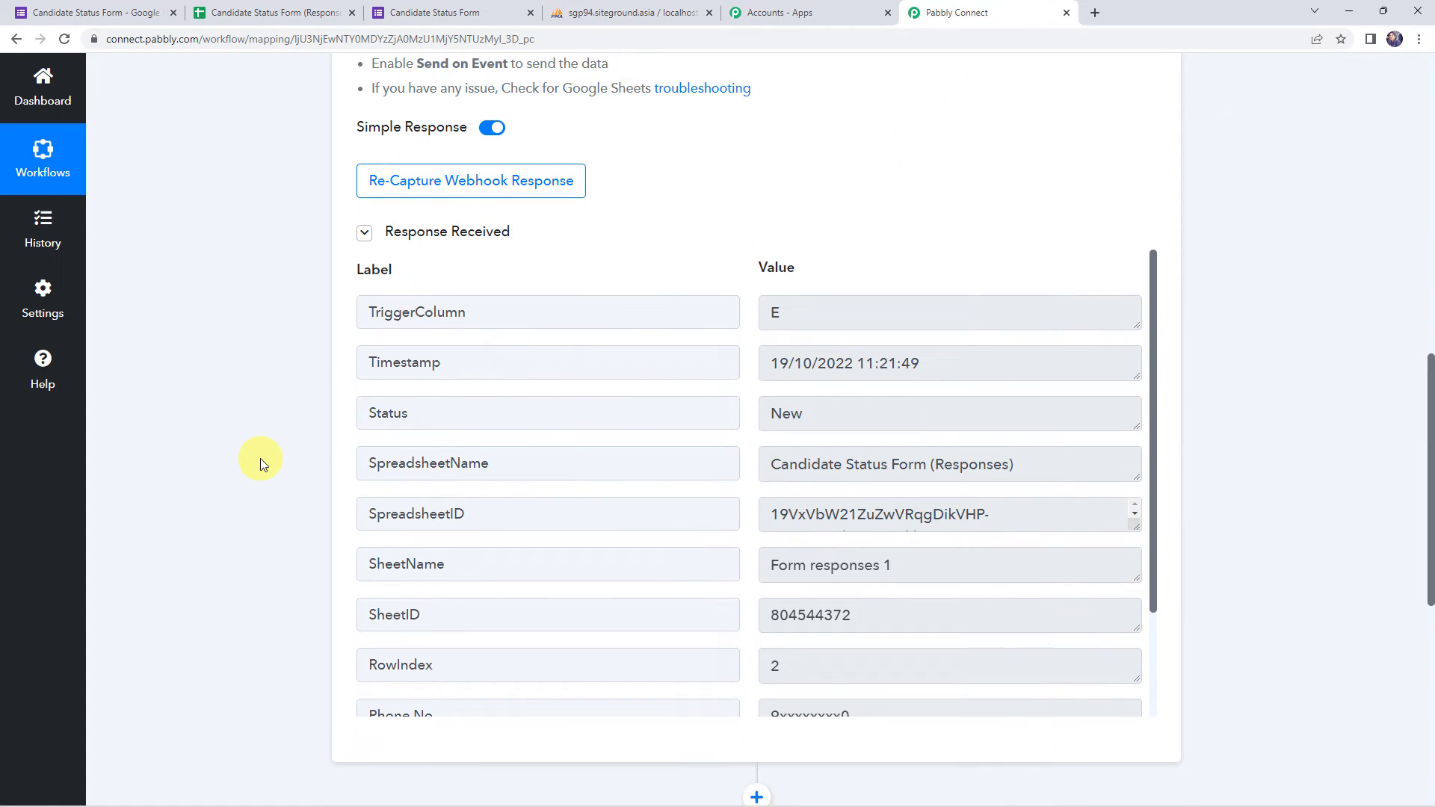
scroll(260, 459, "down", 1)
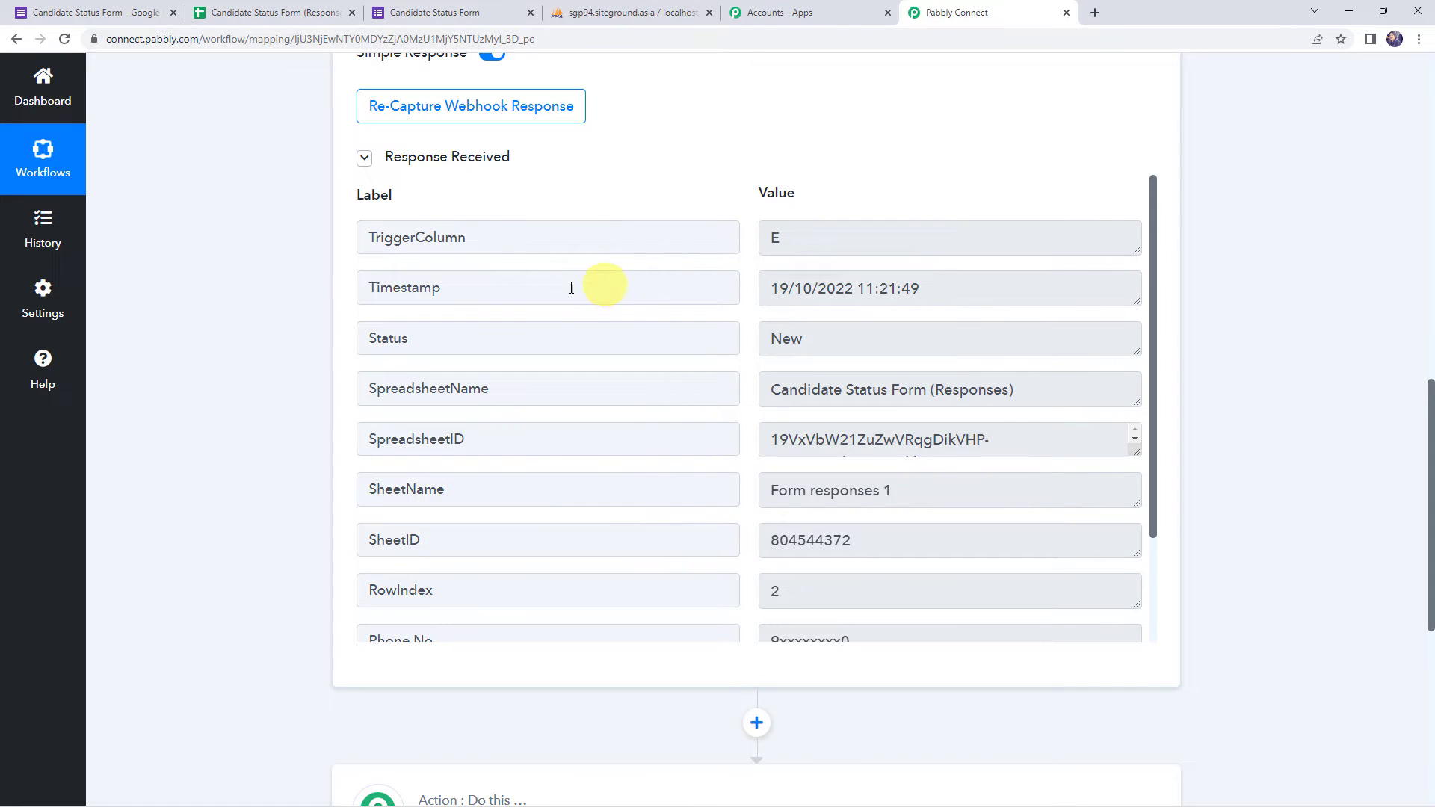
left_click(833, 334)
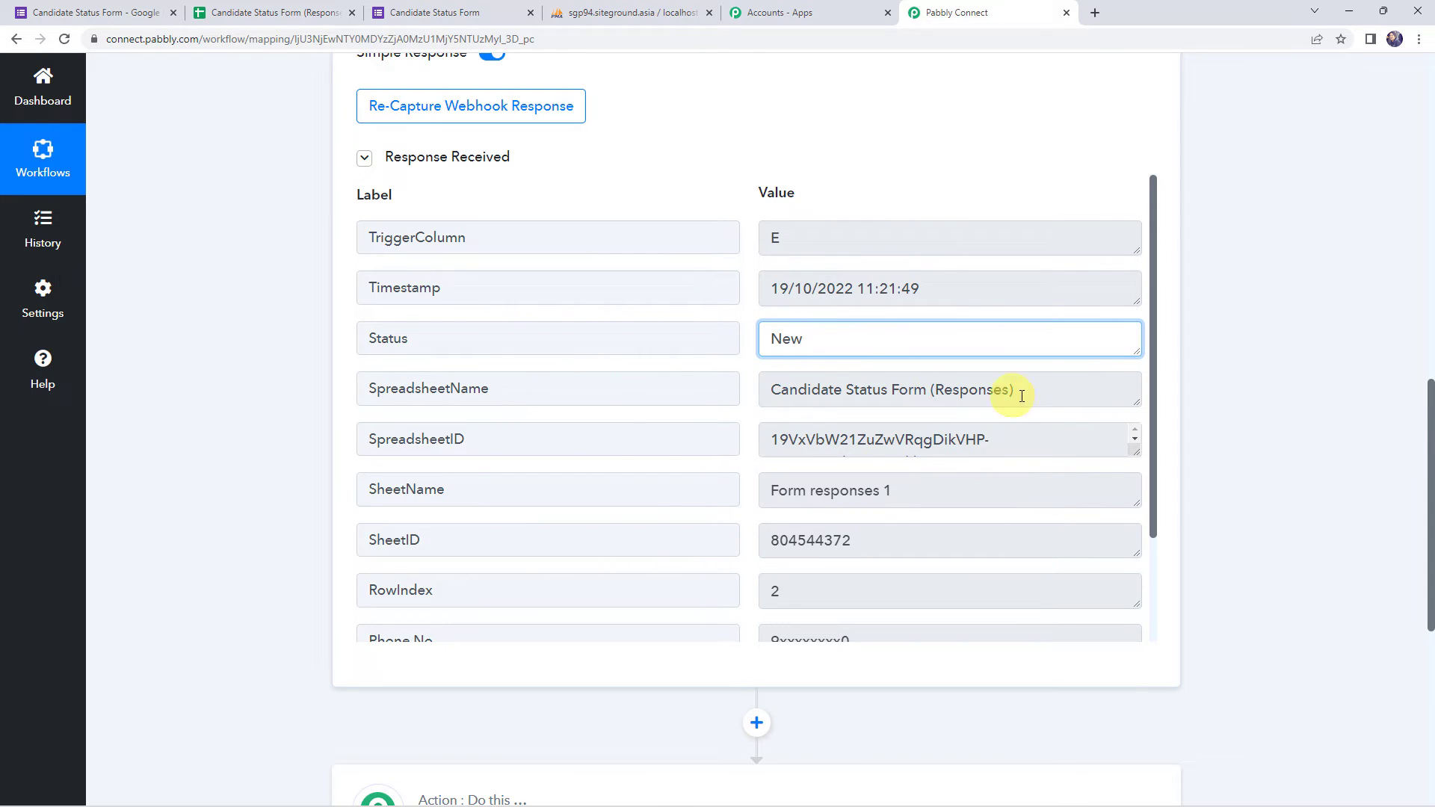
left_click(957, 392)
left_click(1066, 448)
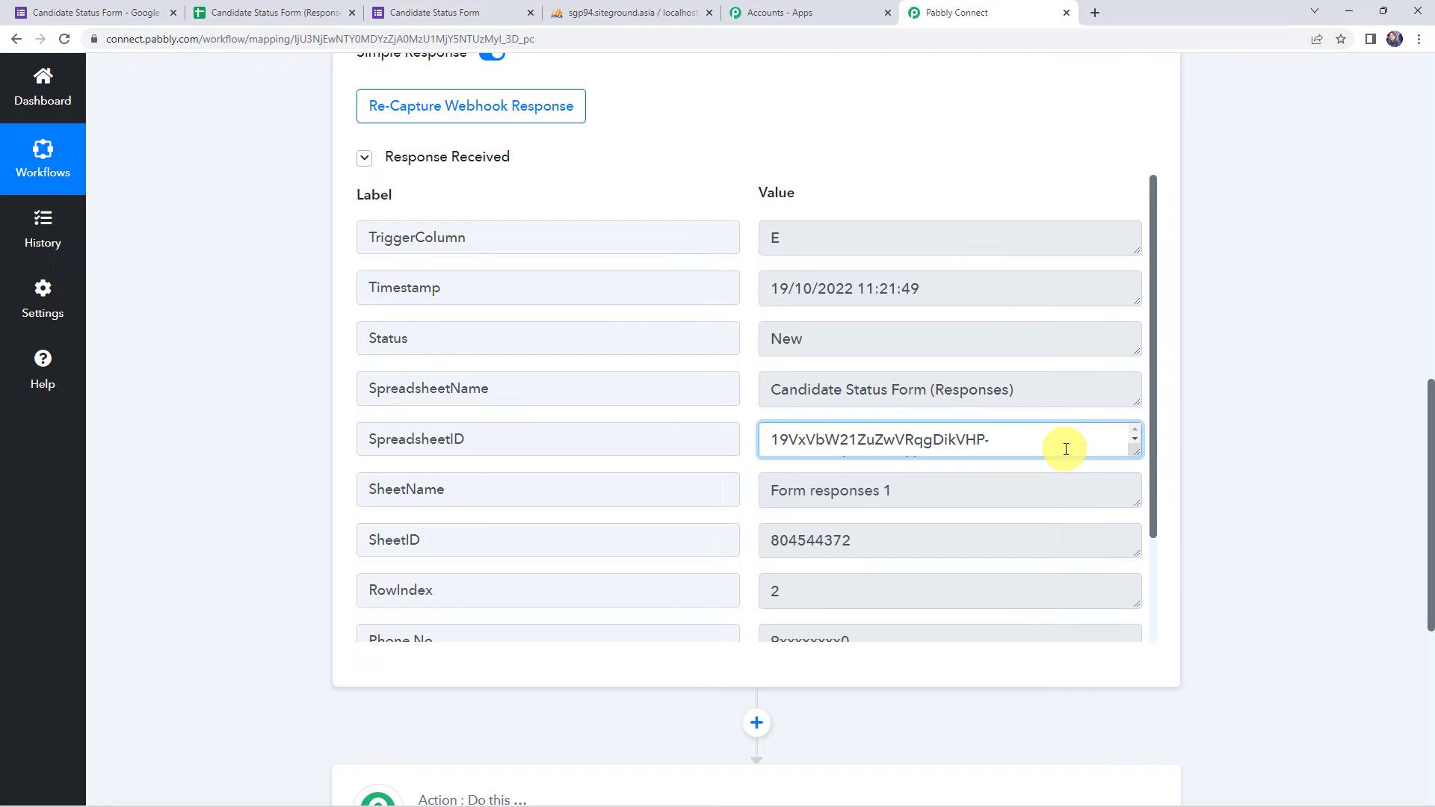
- Check the SheetName, RowIndex, Phone No., Name and Email values, then scroll to the empty second action
scroll(1066, 449, "down", 1)
left_click(921, 490)
scroll(717, 400, "down", 2)
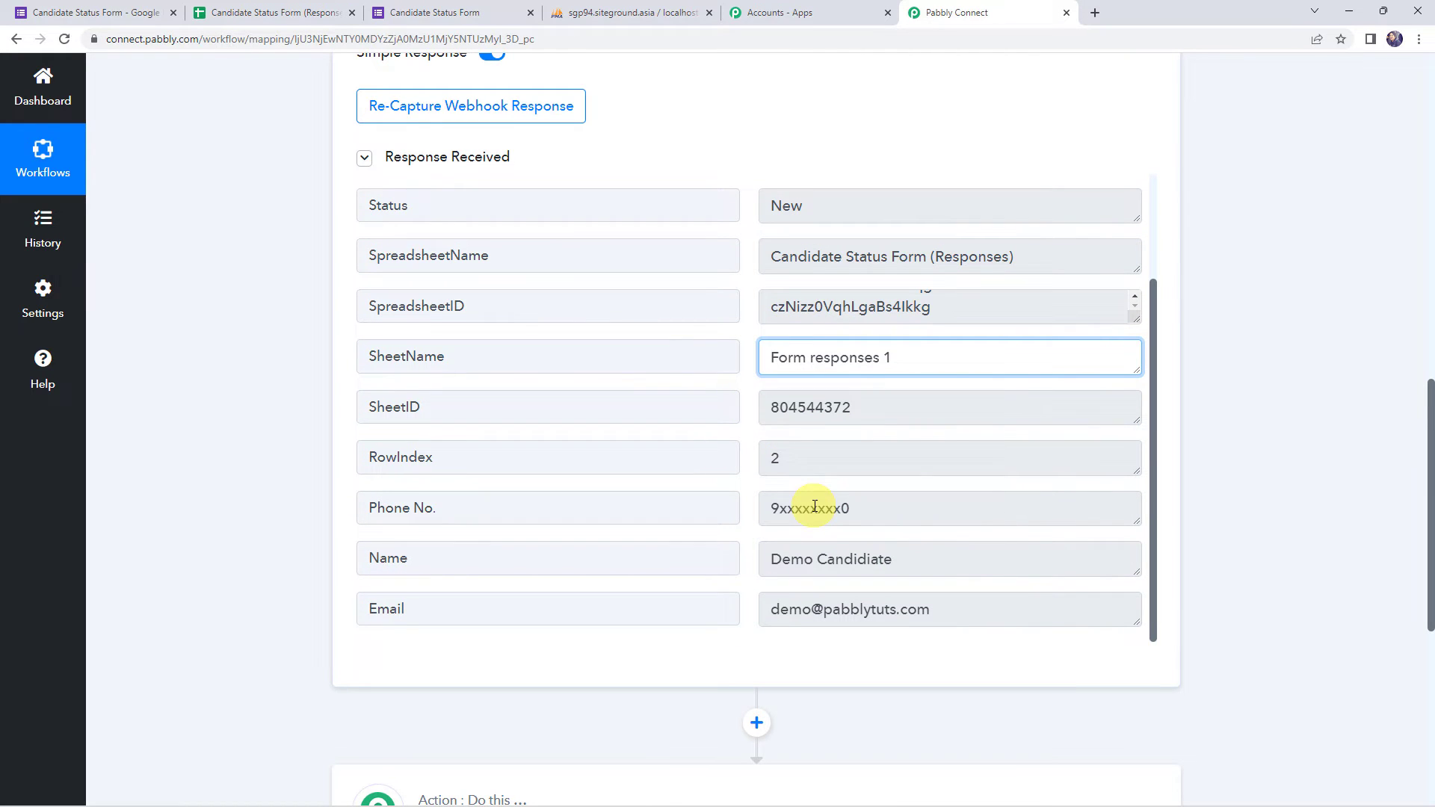
left_click(823, 458)
left_click(915, 510)
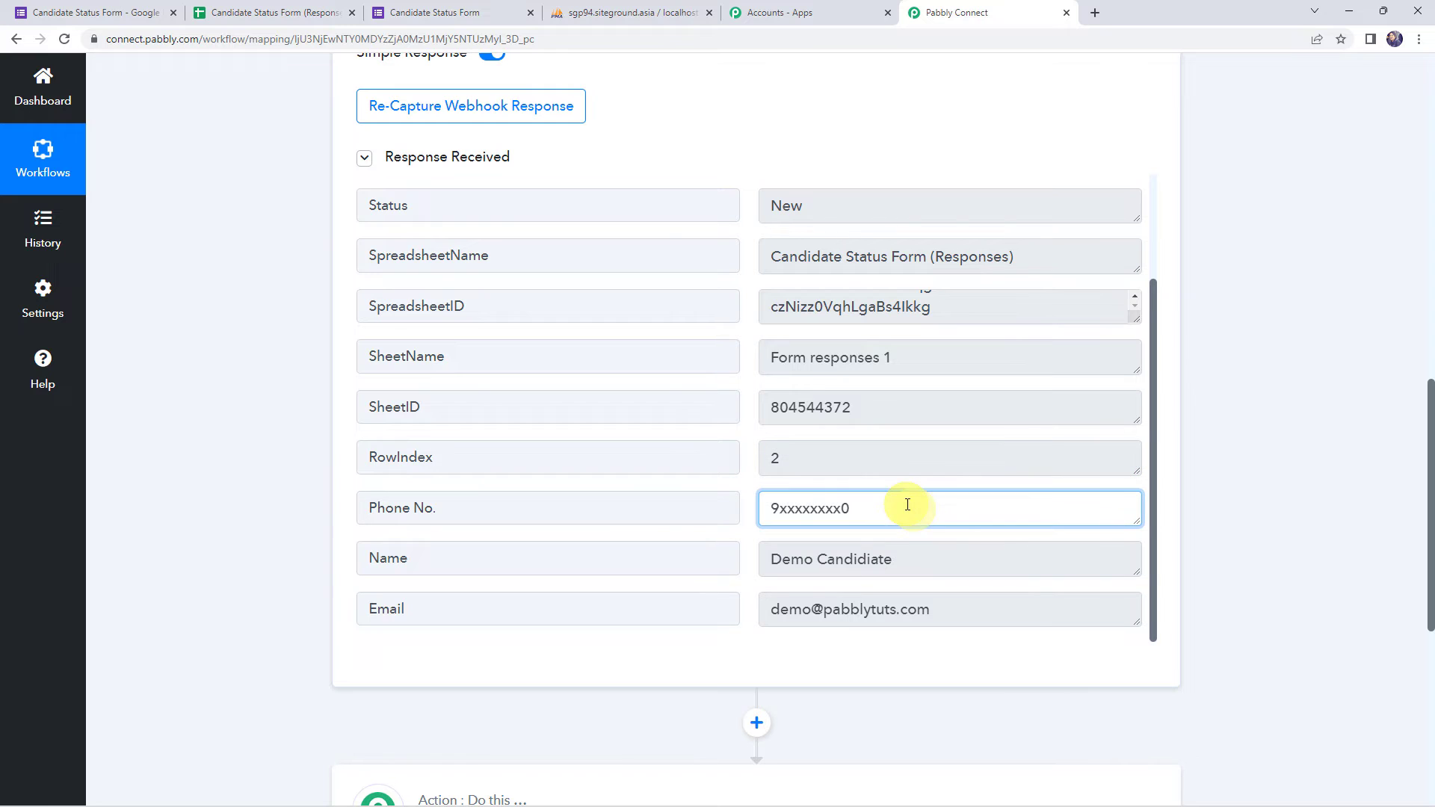
left_click(919, 559)
left_click(952, 615)
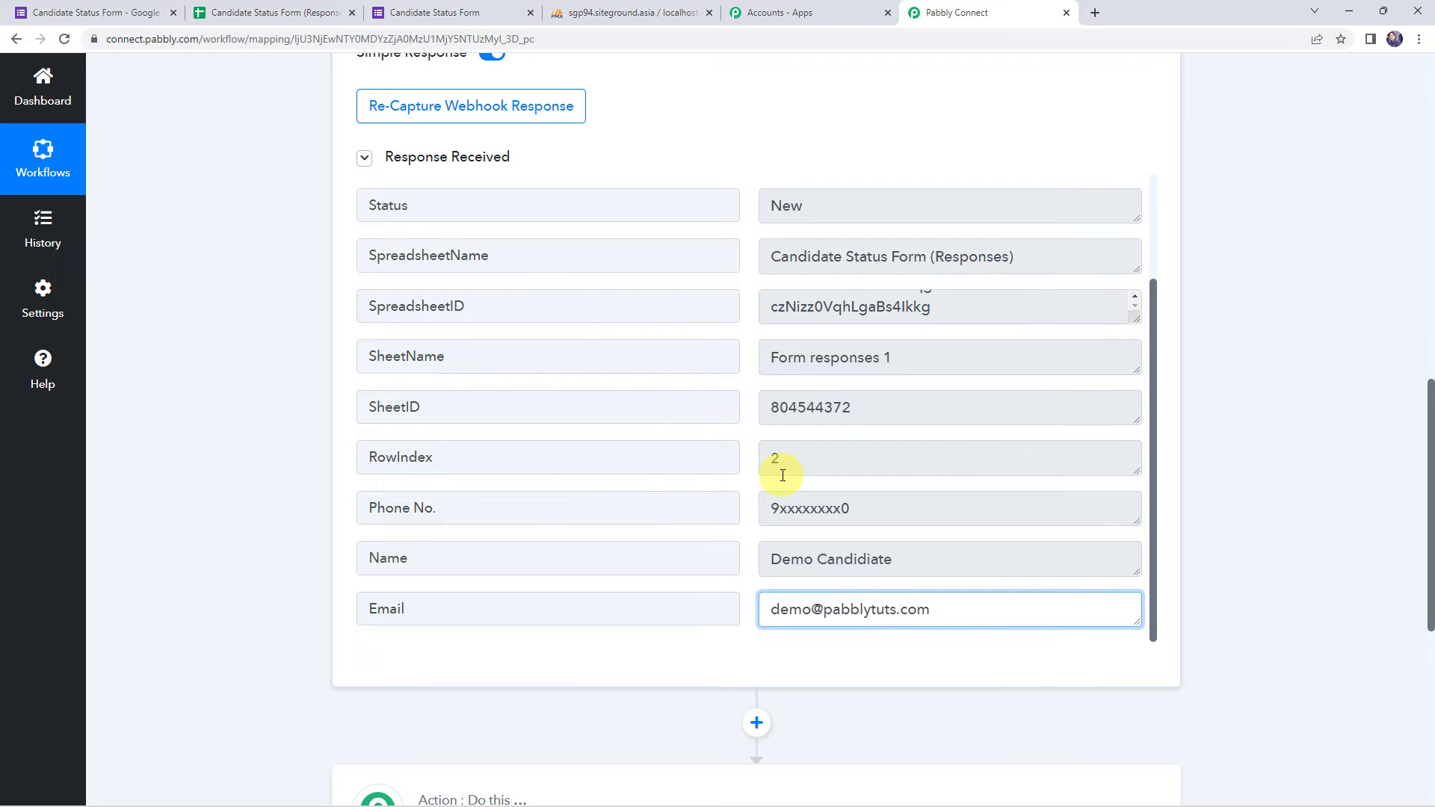
scroll(229, 485, "down", 6)
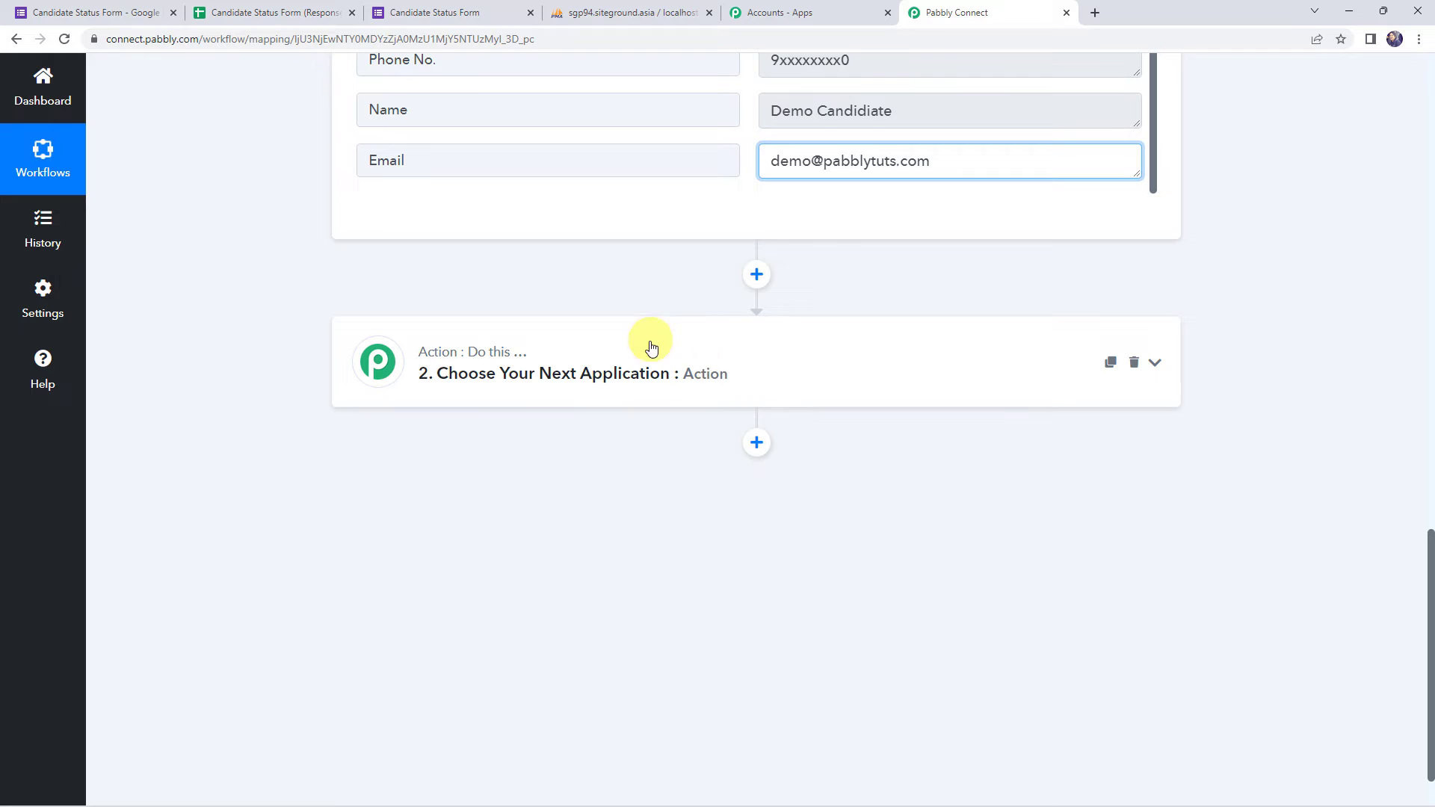
- Make the second step a MySQL action with Insert Row as its action event
left_click(692, 359)
left_click(499, 475)
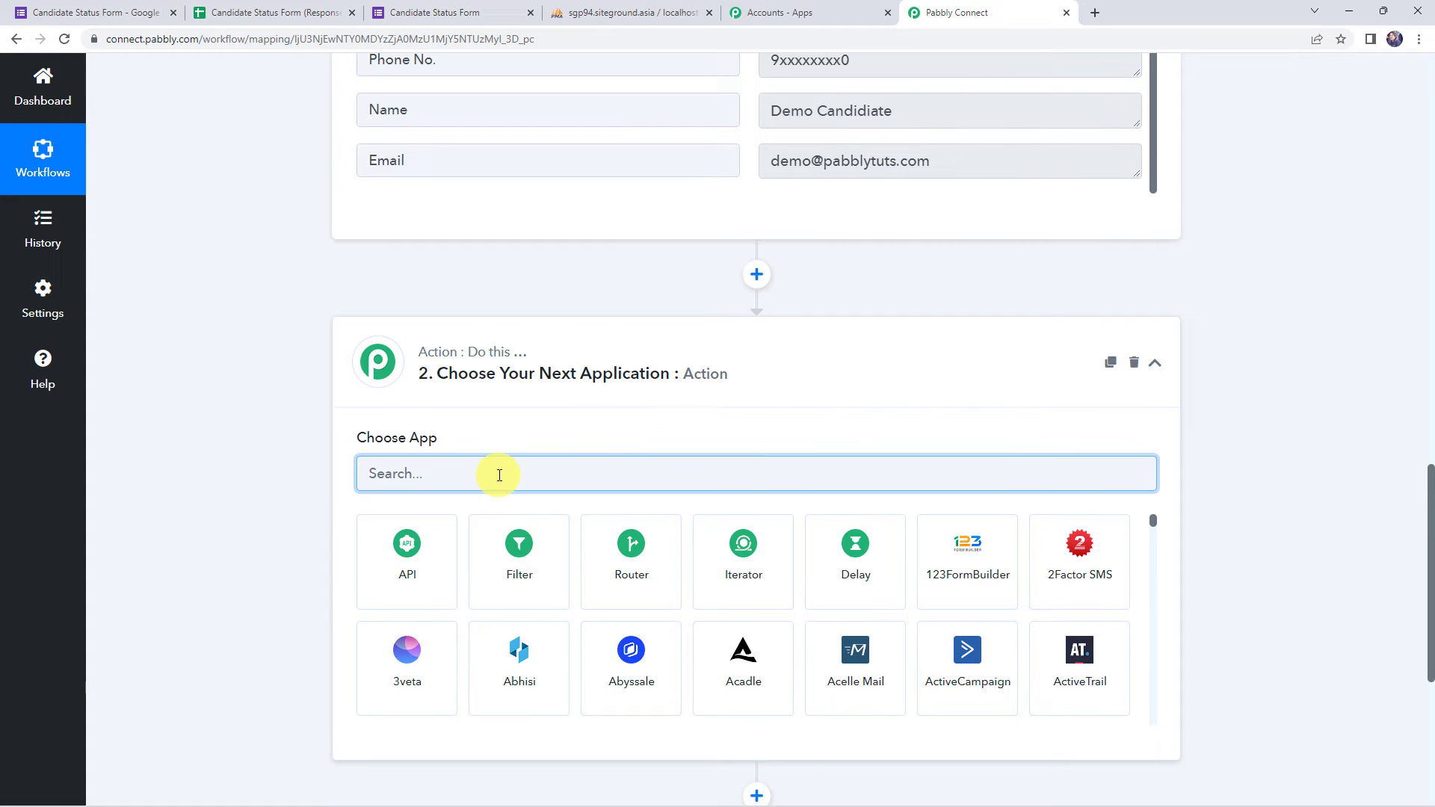
type("mys")
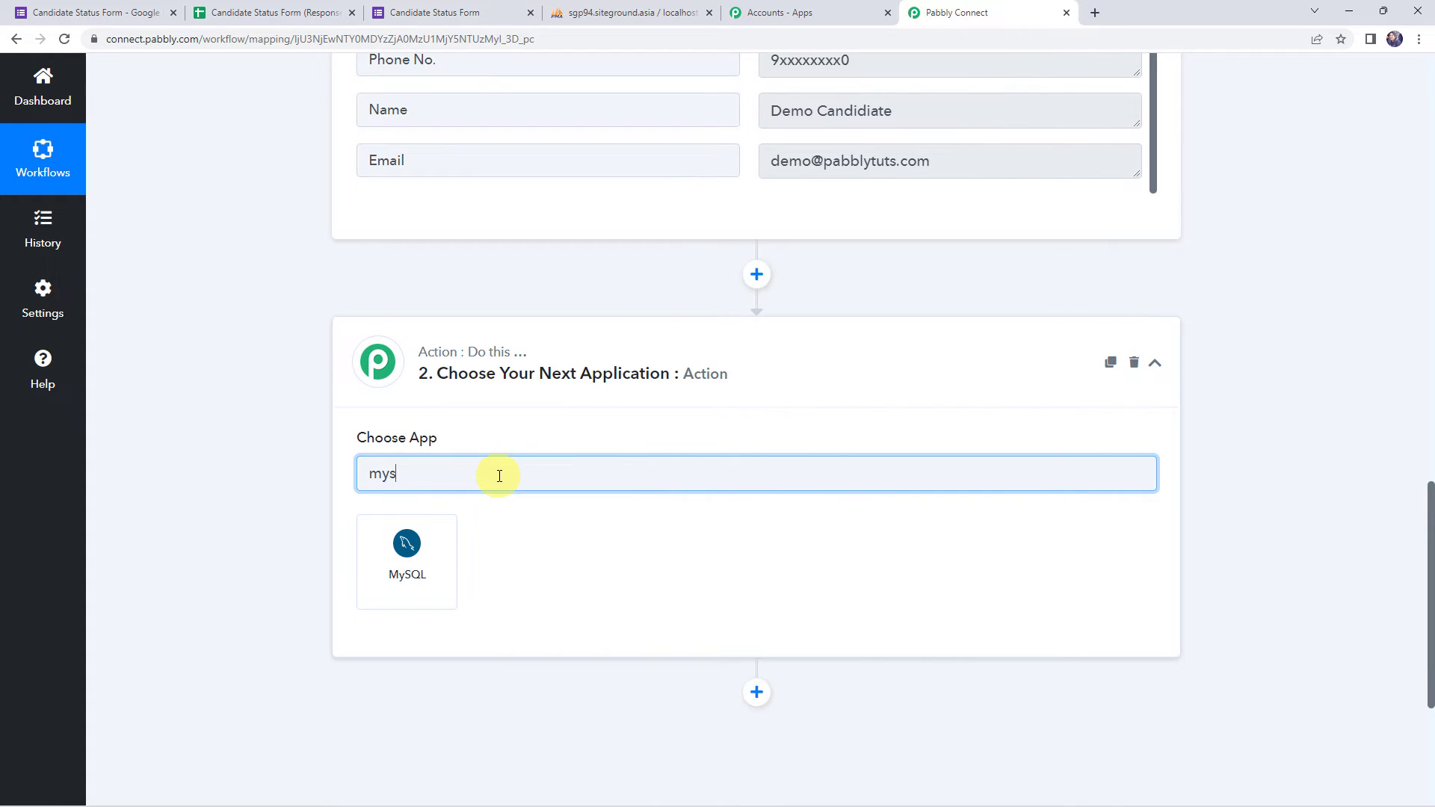
left_click(445, 562)
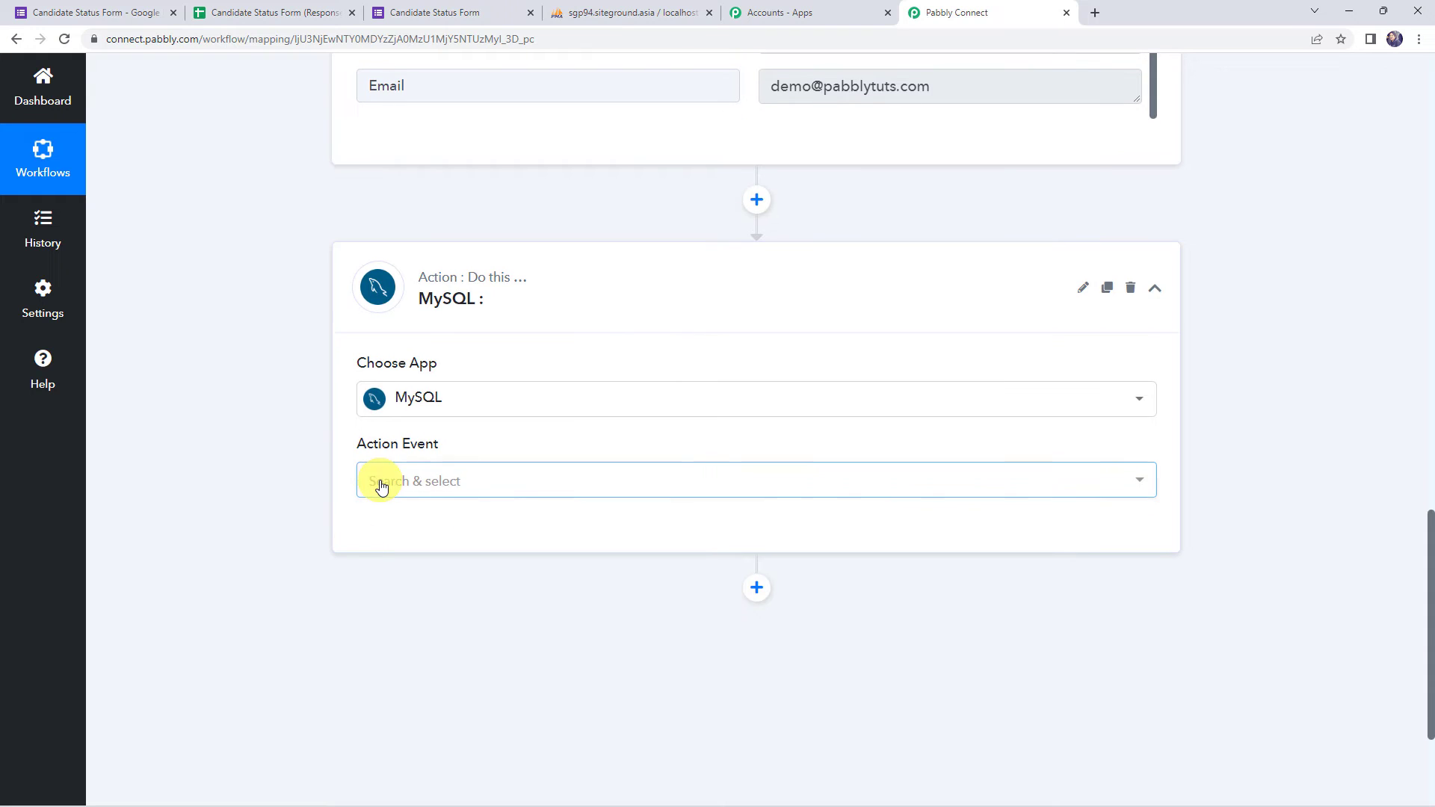
left_click(382, 487)
left_click(408, 613)
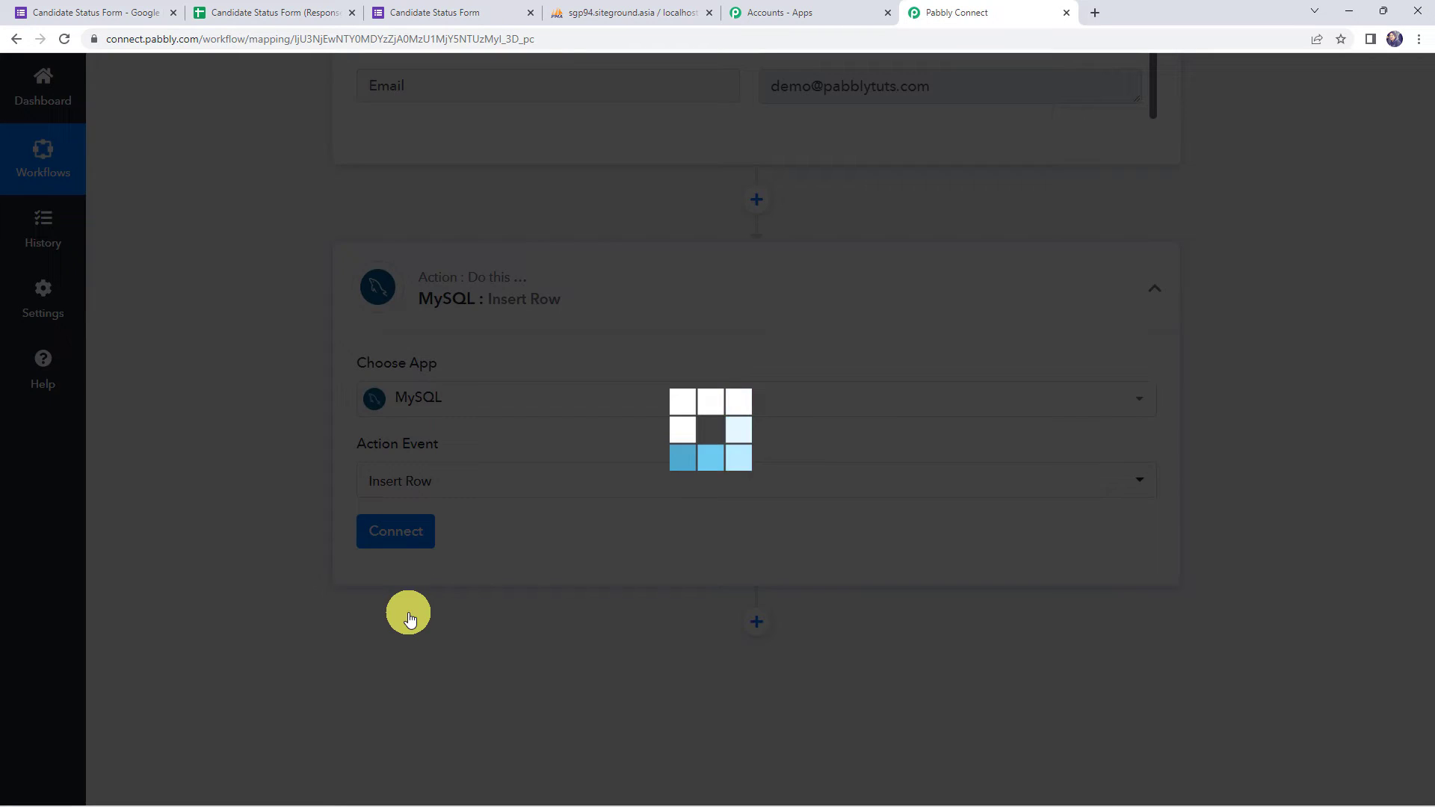
- Start adding a new MySQL #17 connection and go to its username and password fields
left_click(400, 526)
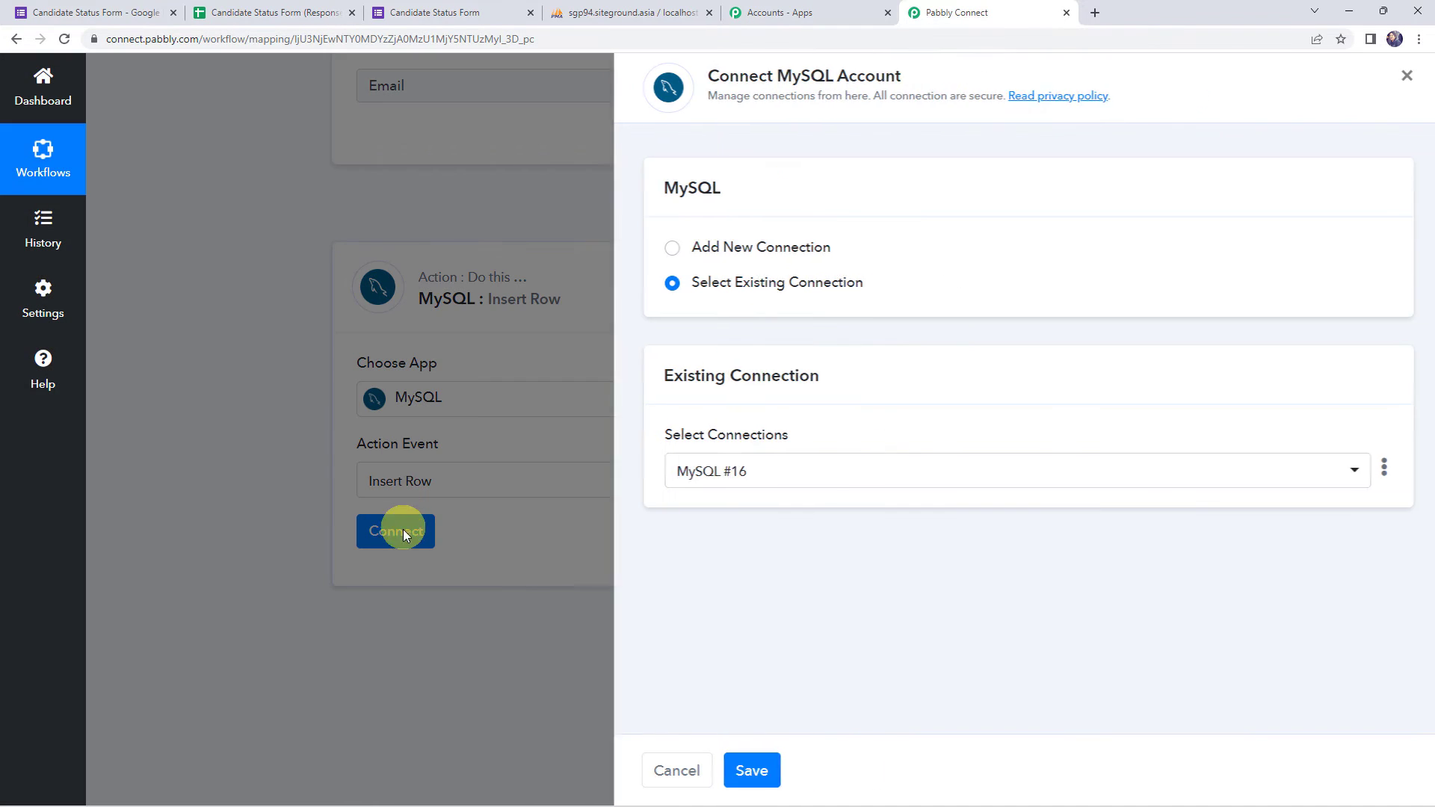
left_click(768, 251)
scroll(769, 253, "down", 2)
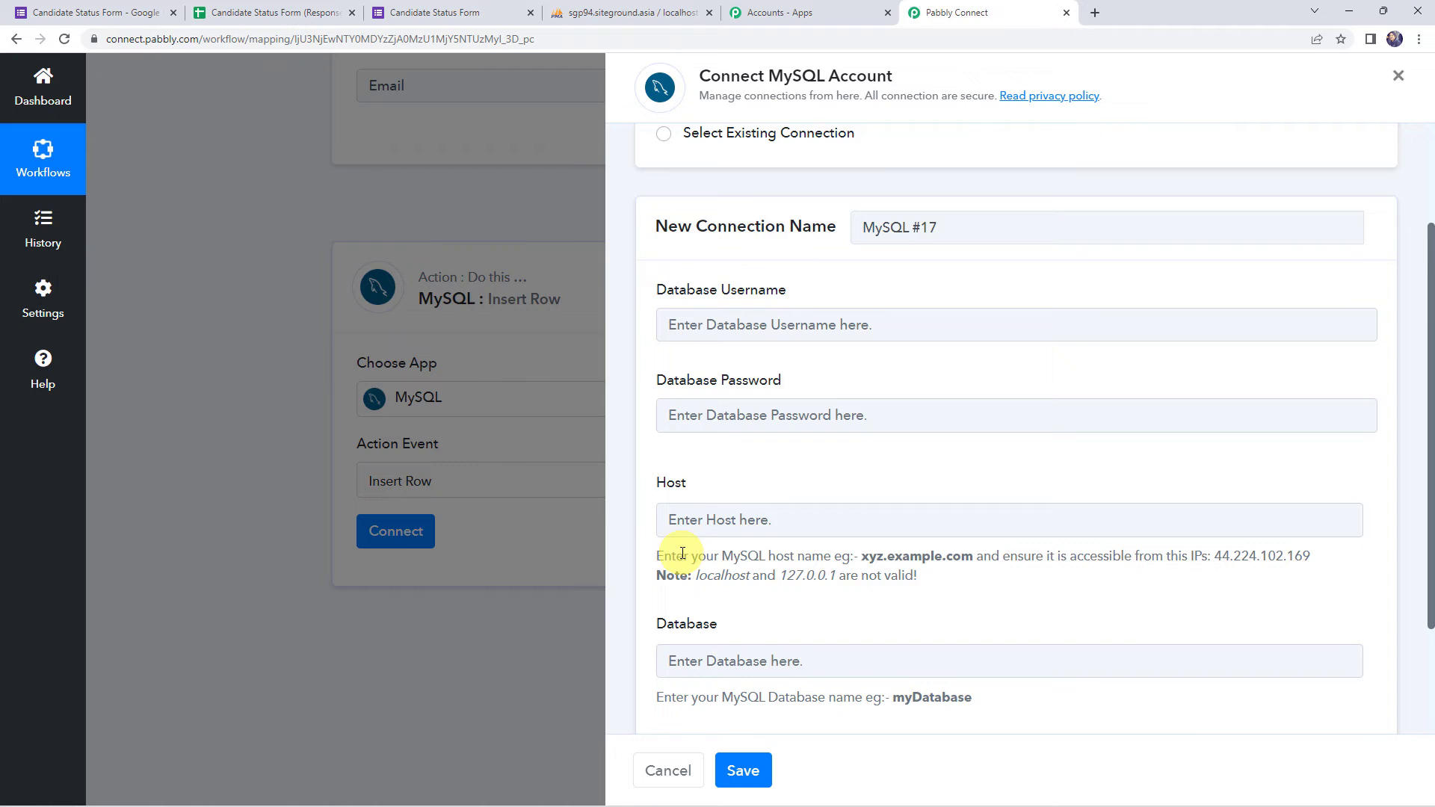
scroll(654, 538, "down", 2)
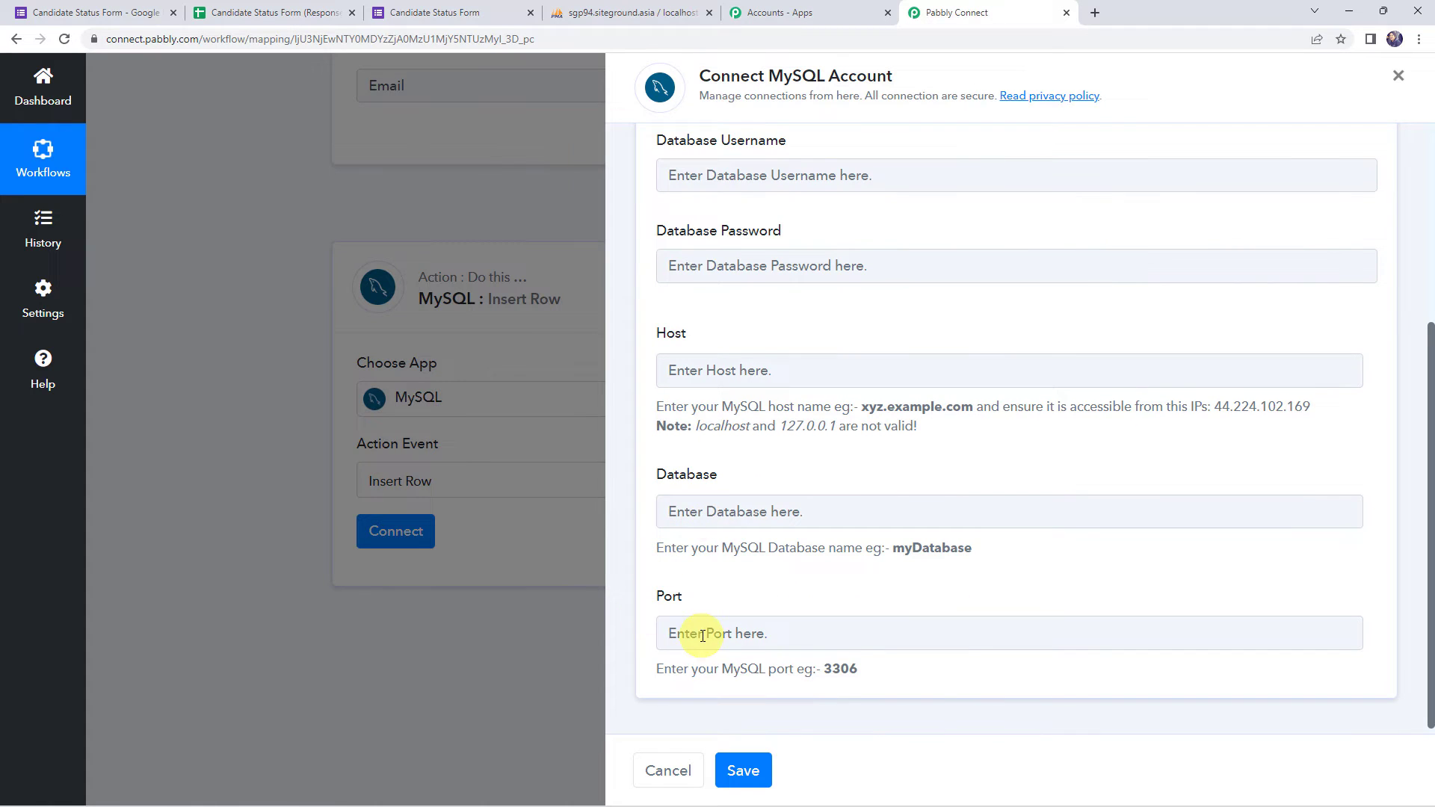
scroll(802, 599, "up", 3)
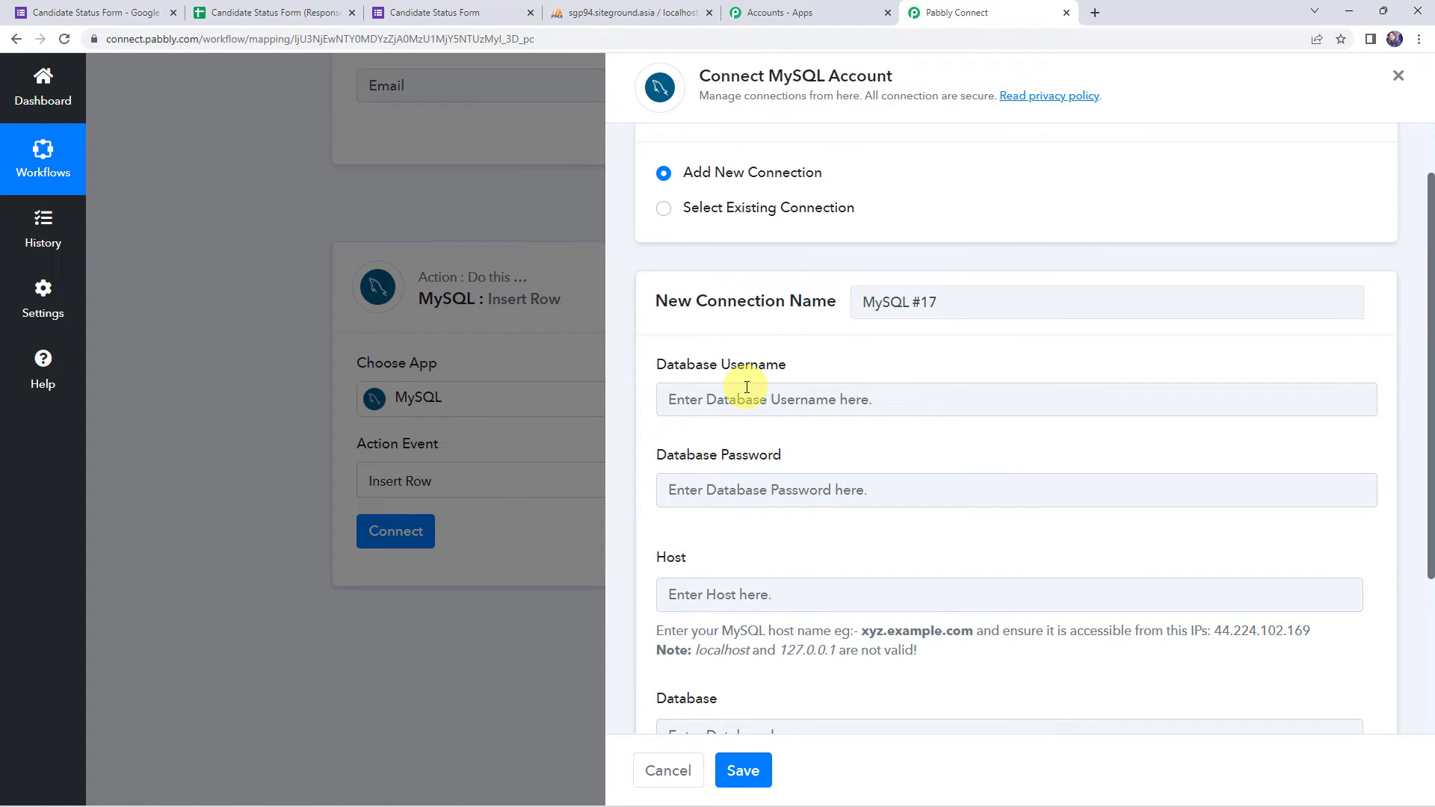
left_click(726, 399)
left_click(710, 493)
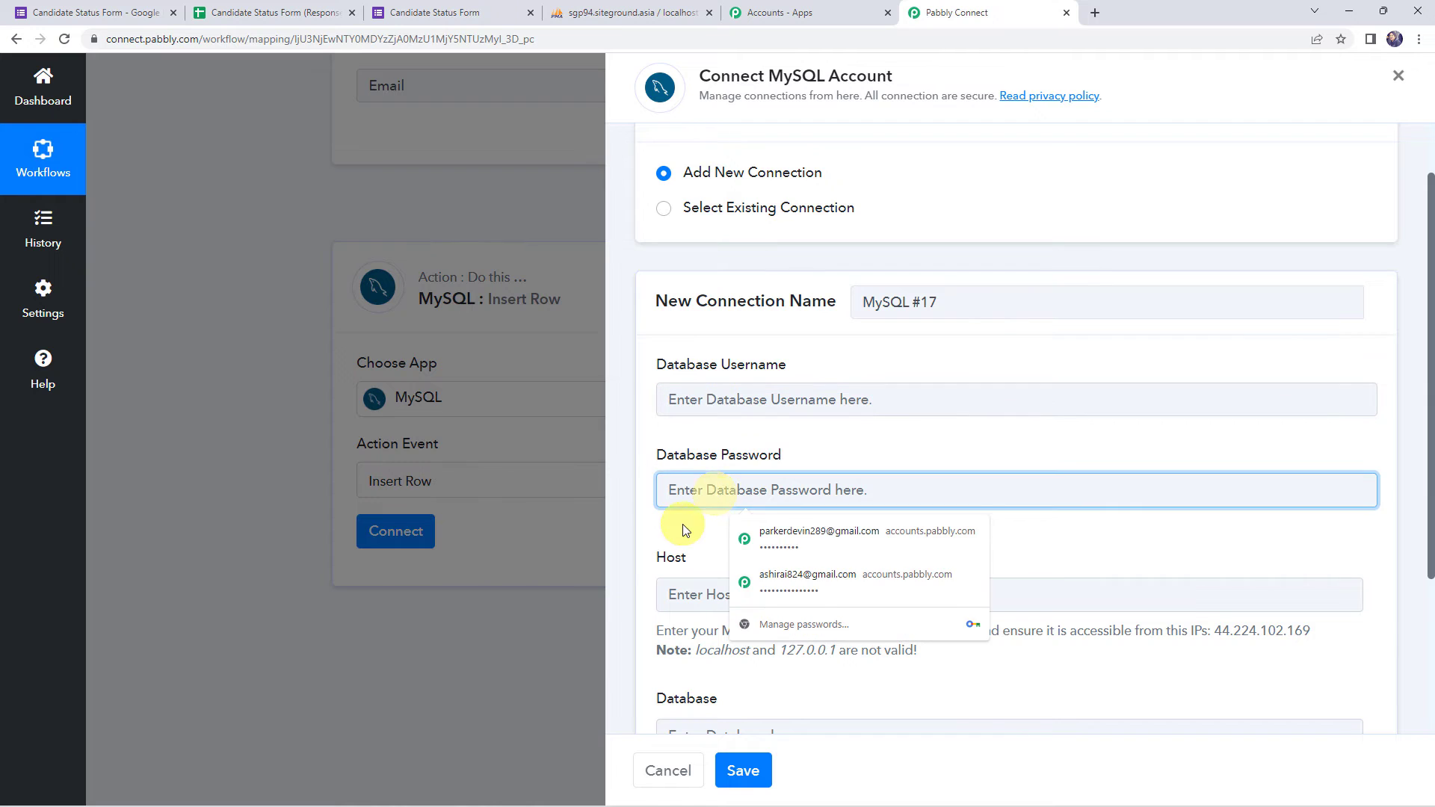
left_click(693, 514)
scroll(684, 513, "down", 3)
- Review the Host field notes, which say local addresses are not valid
left_click(680, 366)
left_click_drag(658, 409, 965, 426)
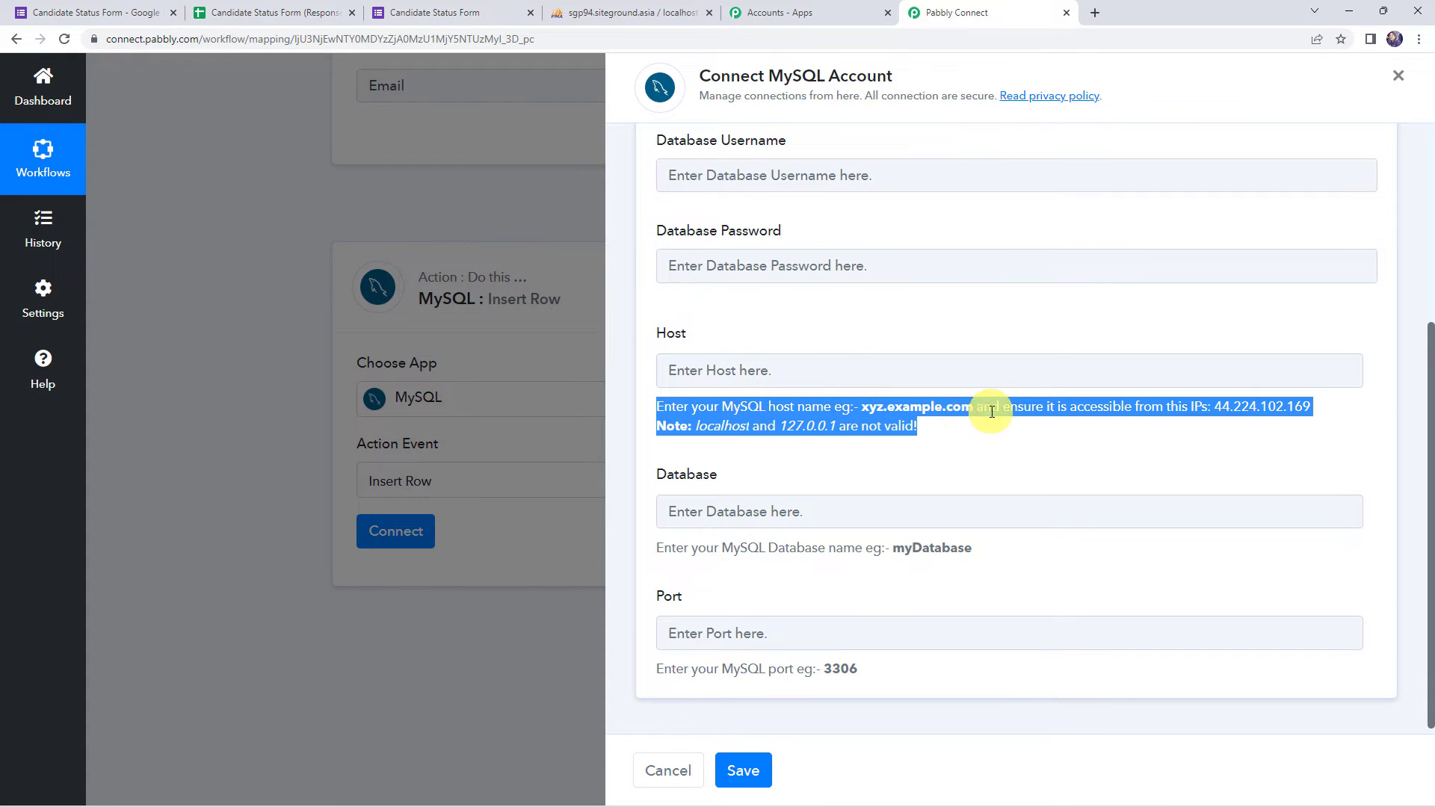
left_click(999, 410)
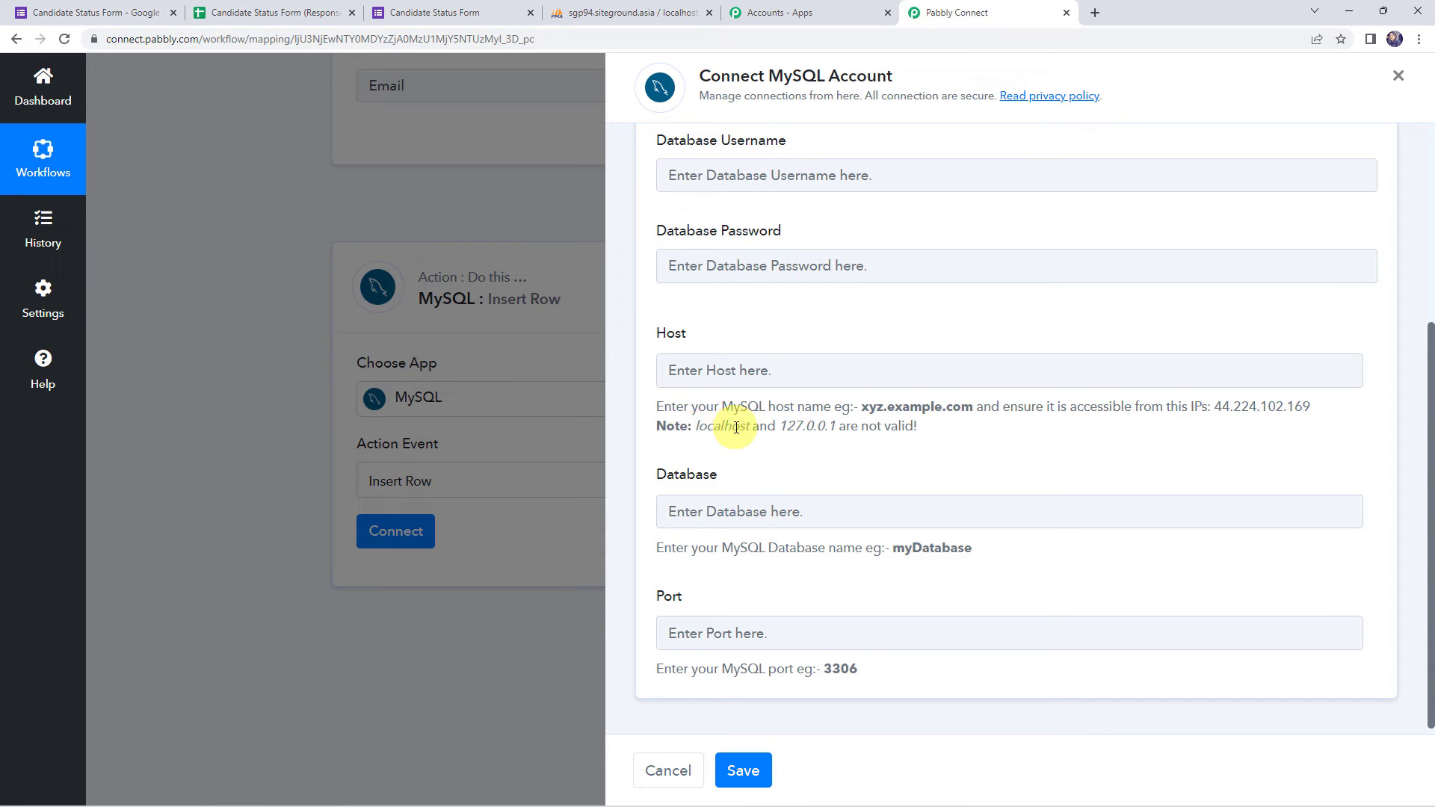
left_click_drag(779, 426, 920, 427)
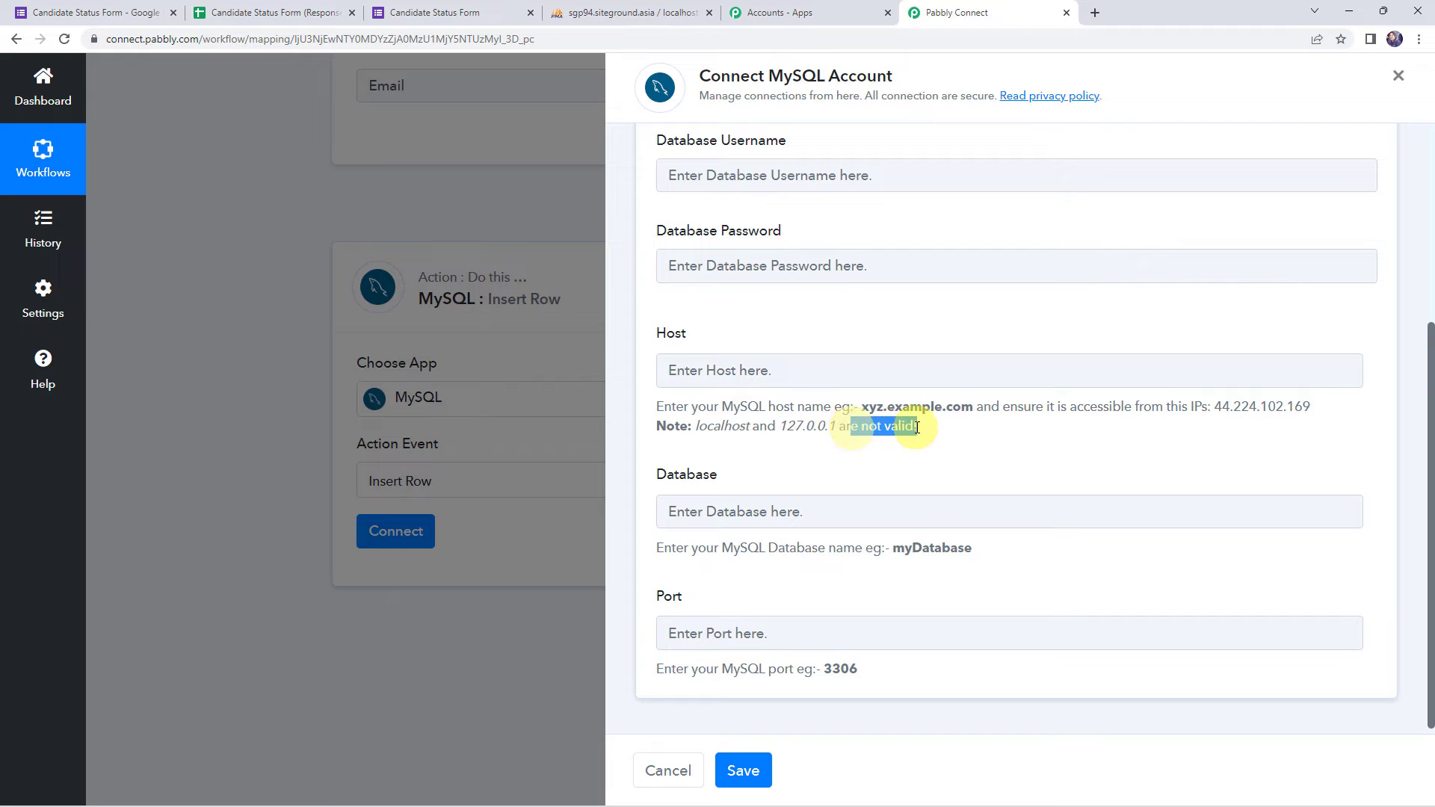
left_click(772, 456)
left_click(747, 372)
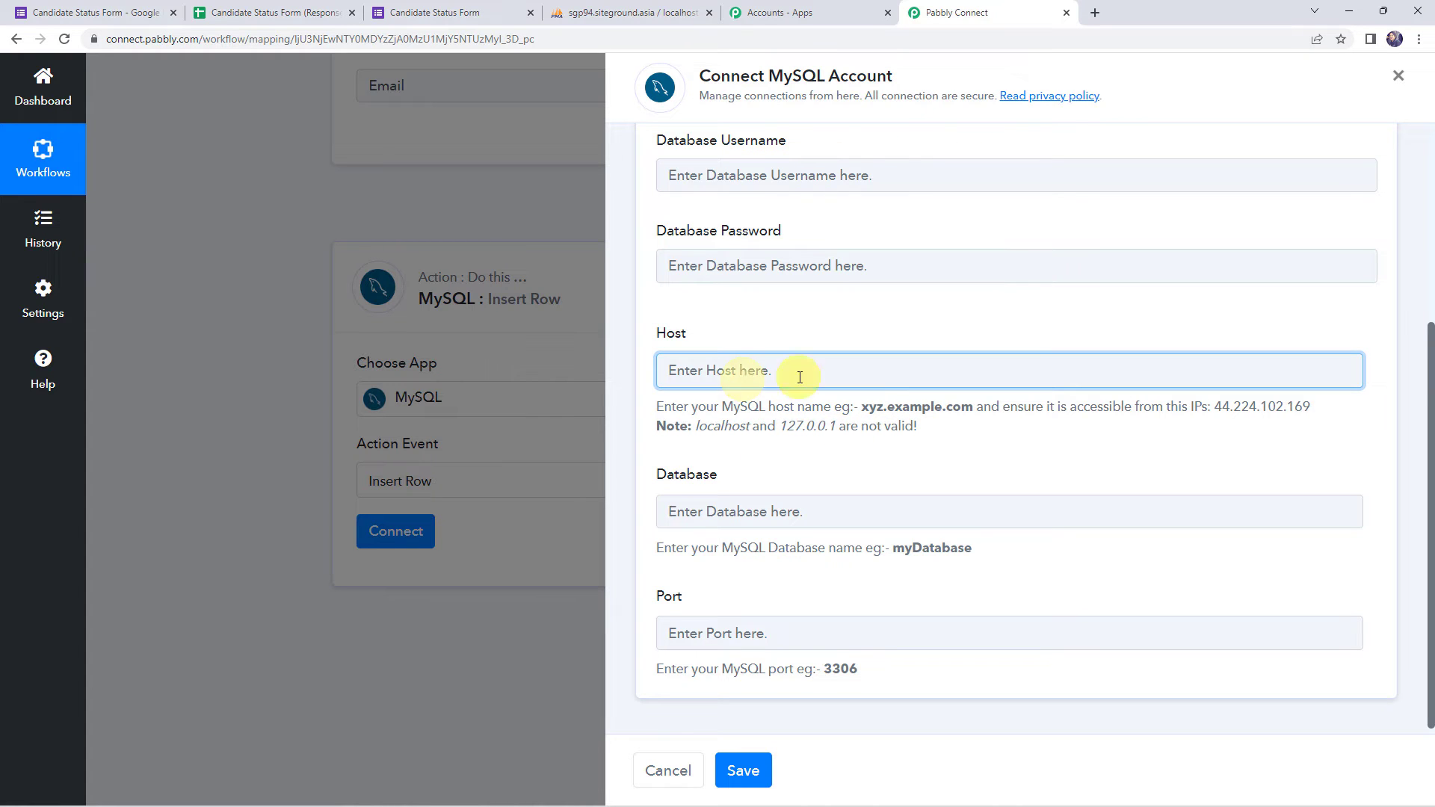
left_click(628, 6)
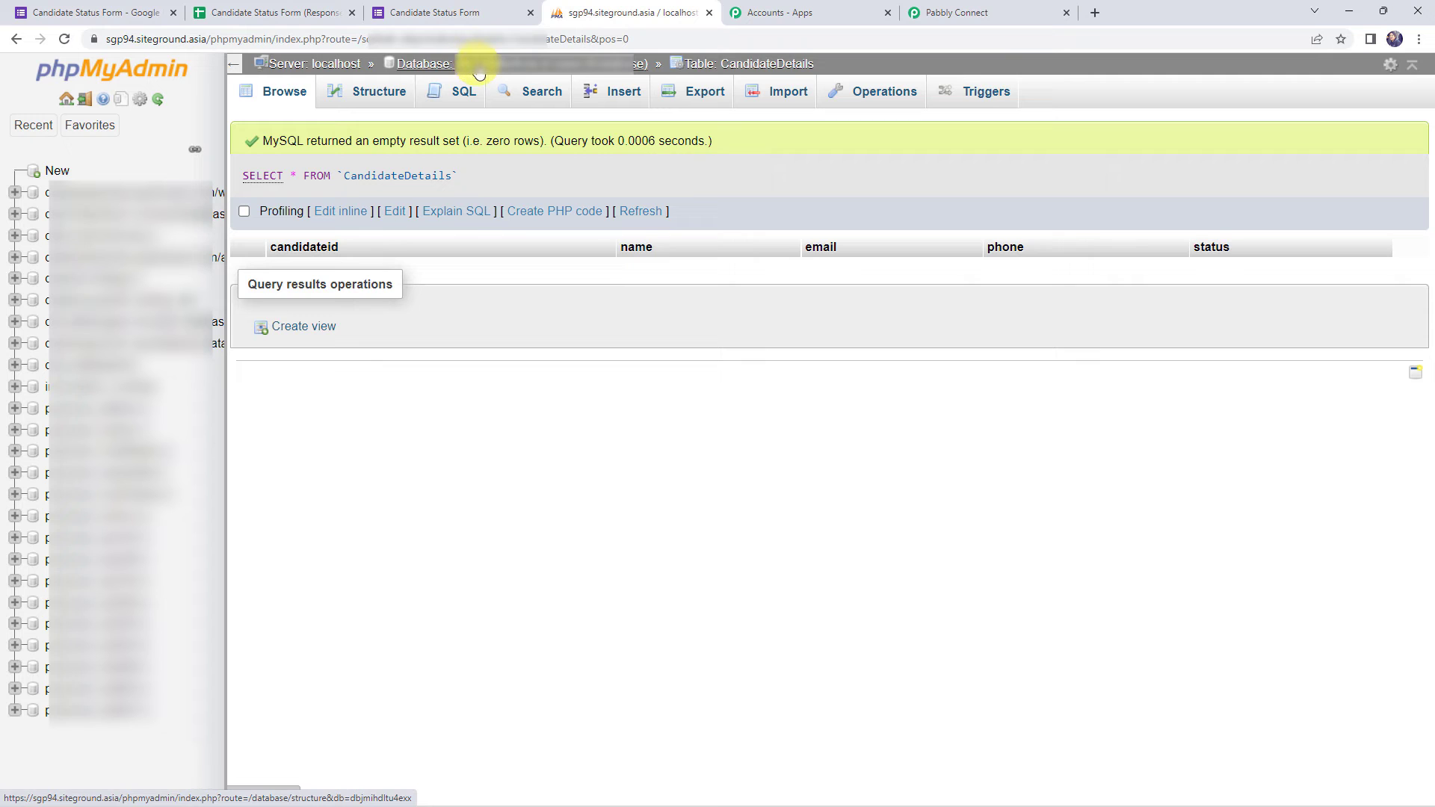
left_click(995, 10)
left_click(738, 515)
left_click(717, 640)
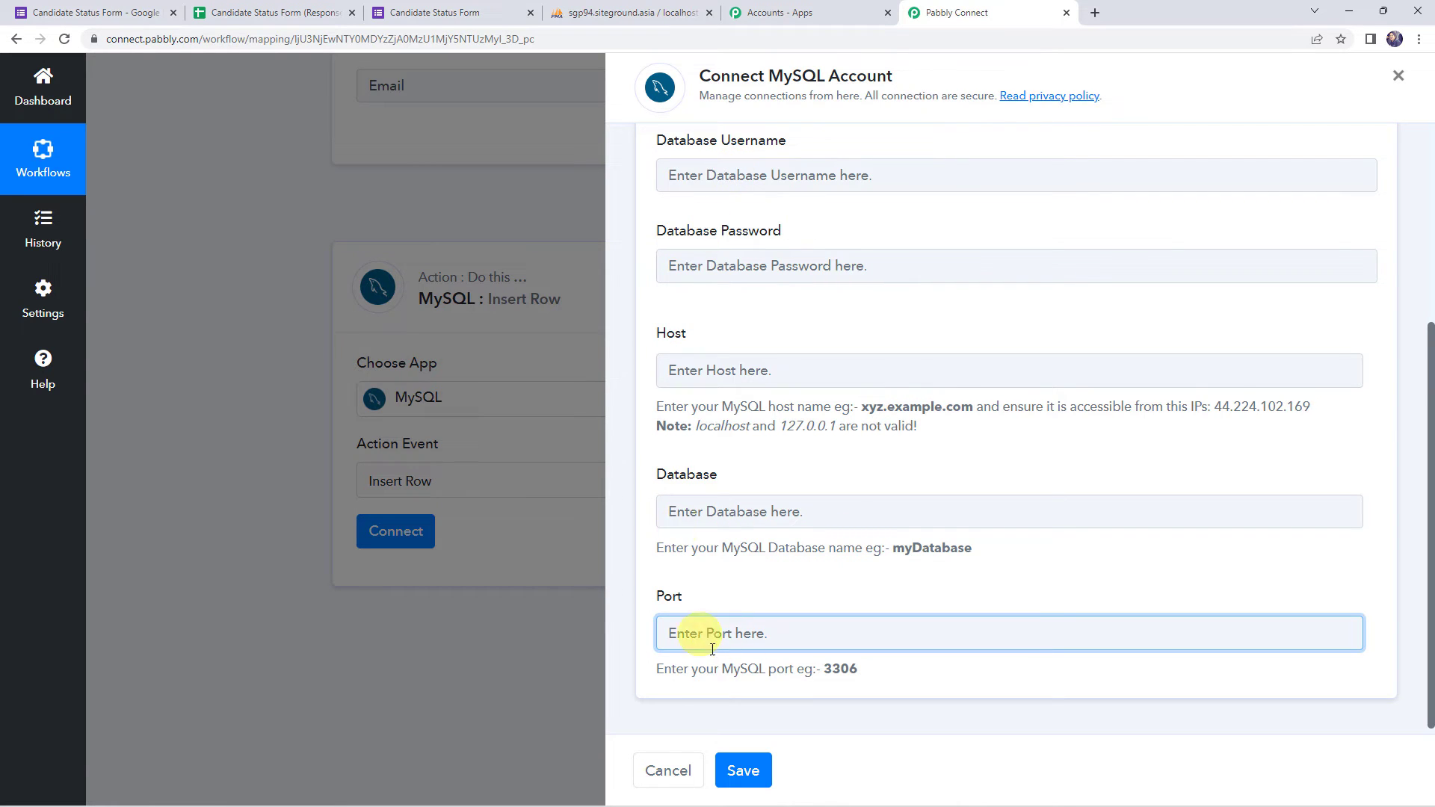
- Switch to the existing MySQL #16 connection and save it
left_click(744, 776)
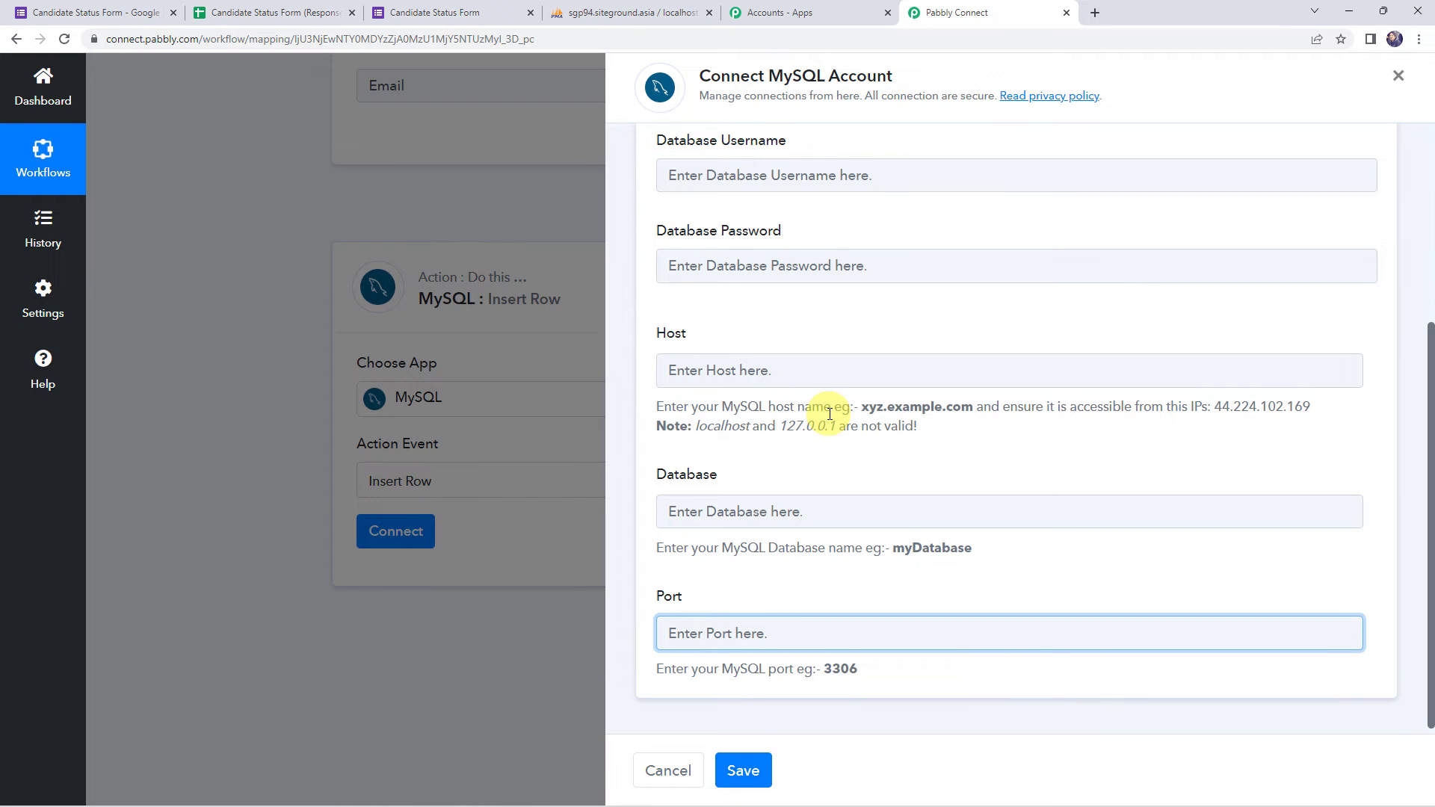
scroll(828, 420, "up", 3)
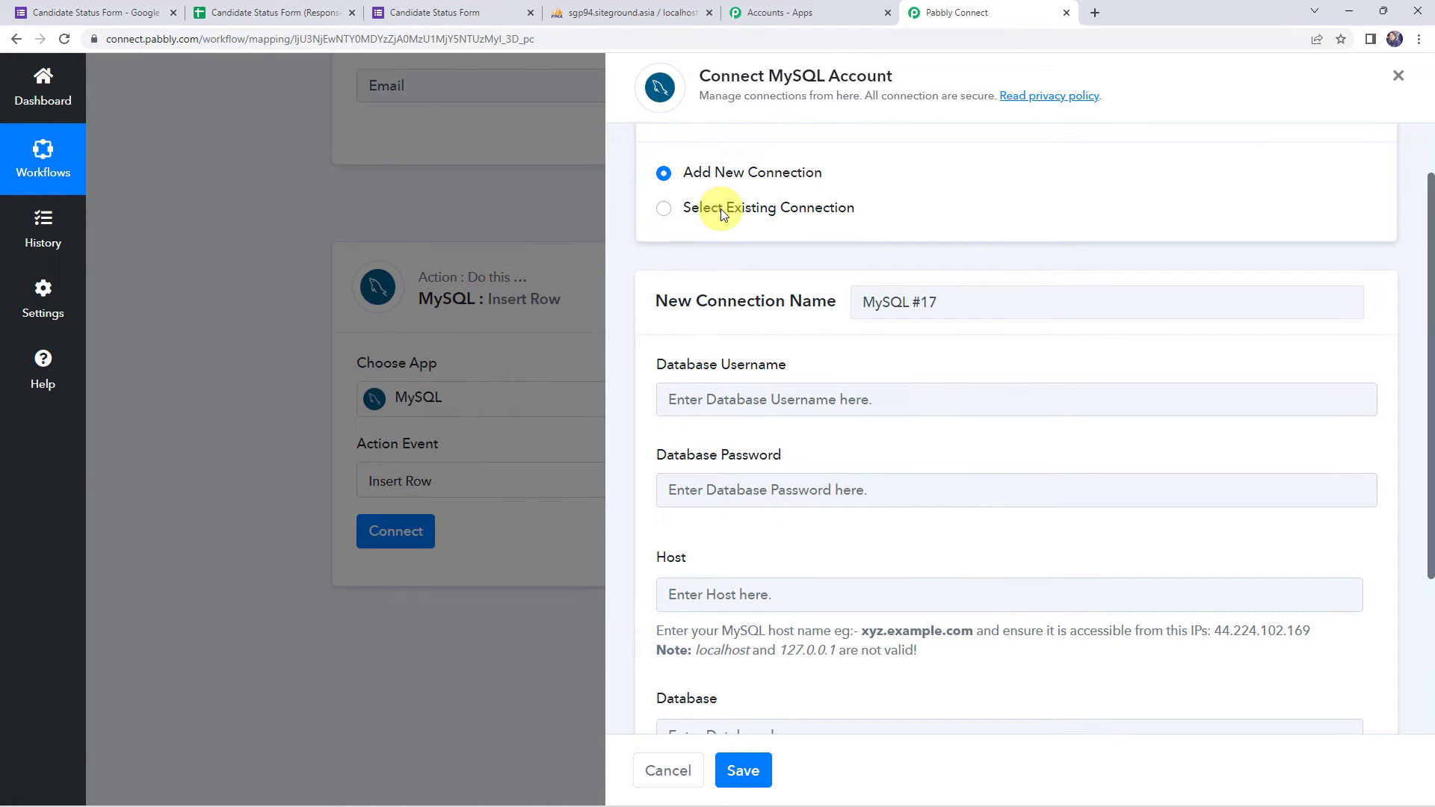
left_click(721, 209)
left_click(736, 784)
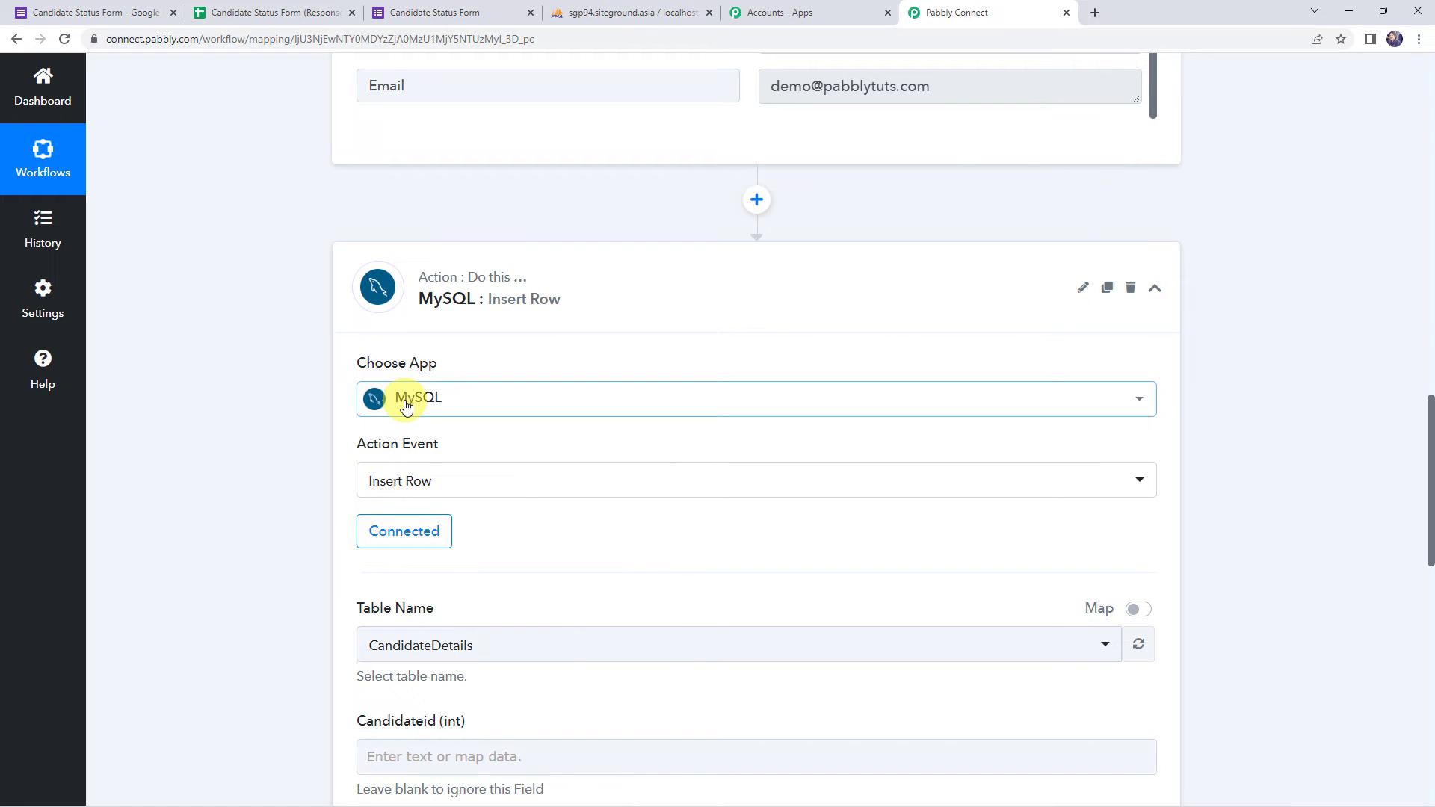
- Check the Table Name list, keeping CandidateDetails selected, and compare its columns in phpMyAdmin
scroll(635, 522, "down", 1)
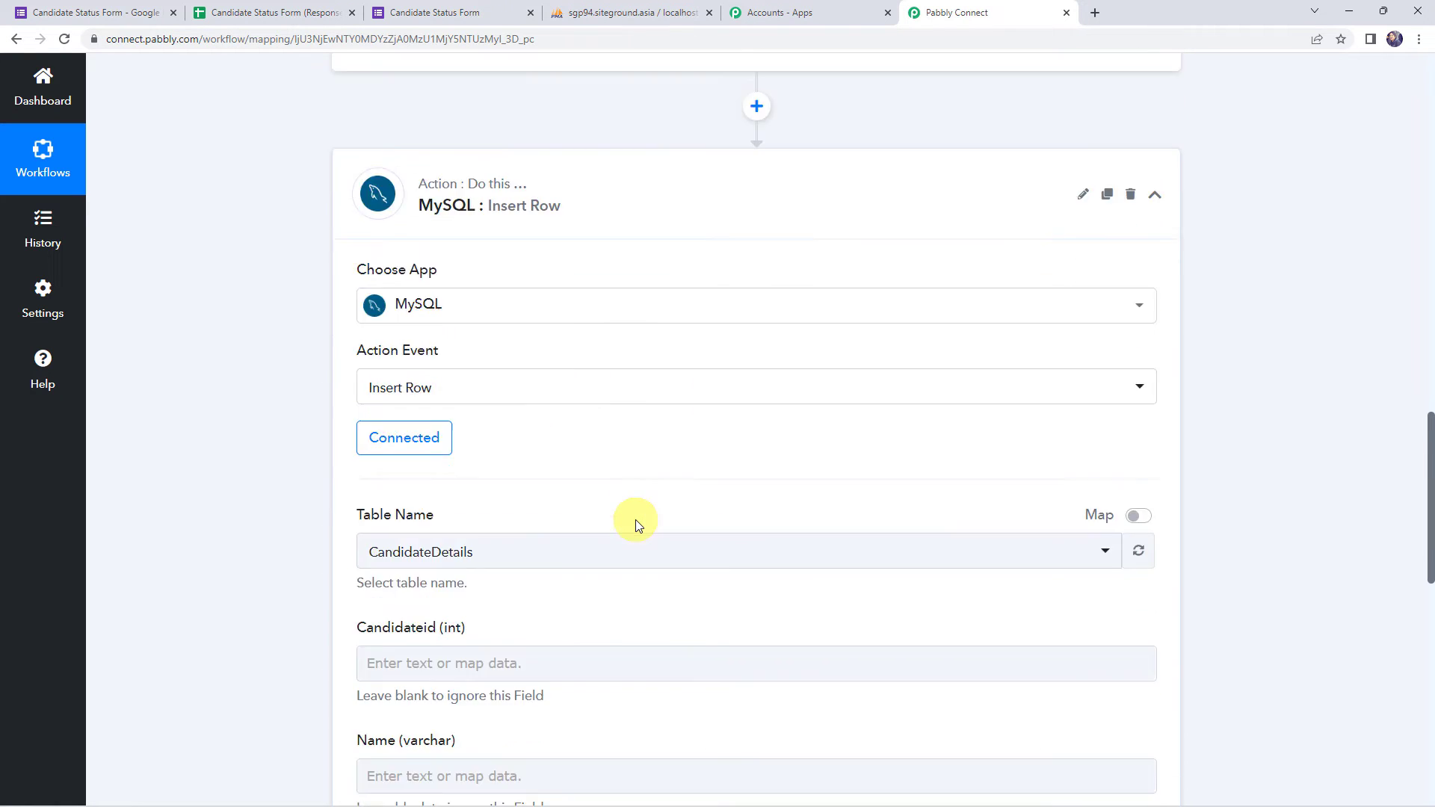
scroll(636, 523, "down", 3)
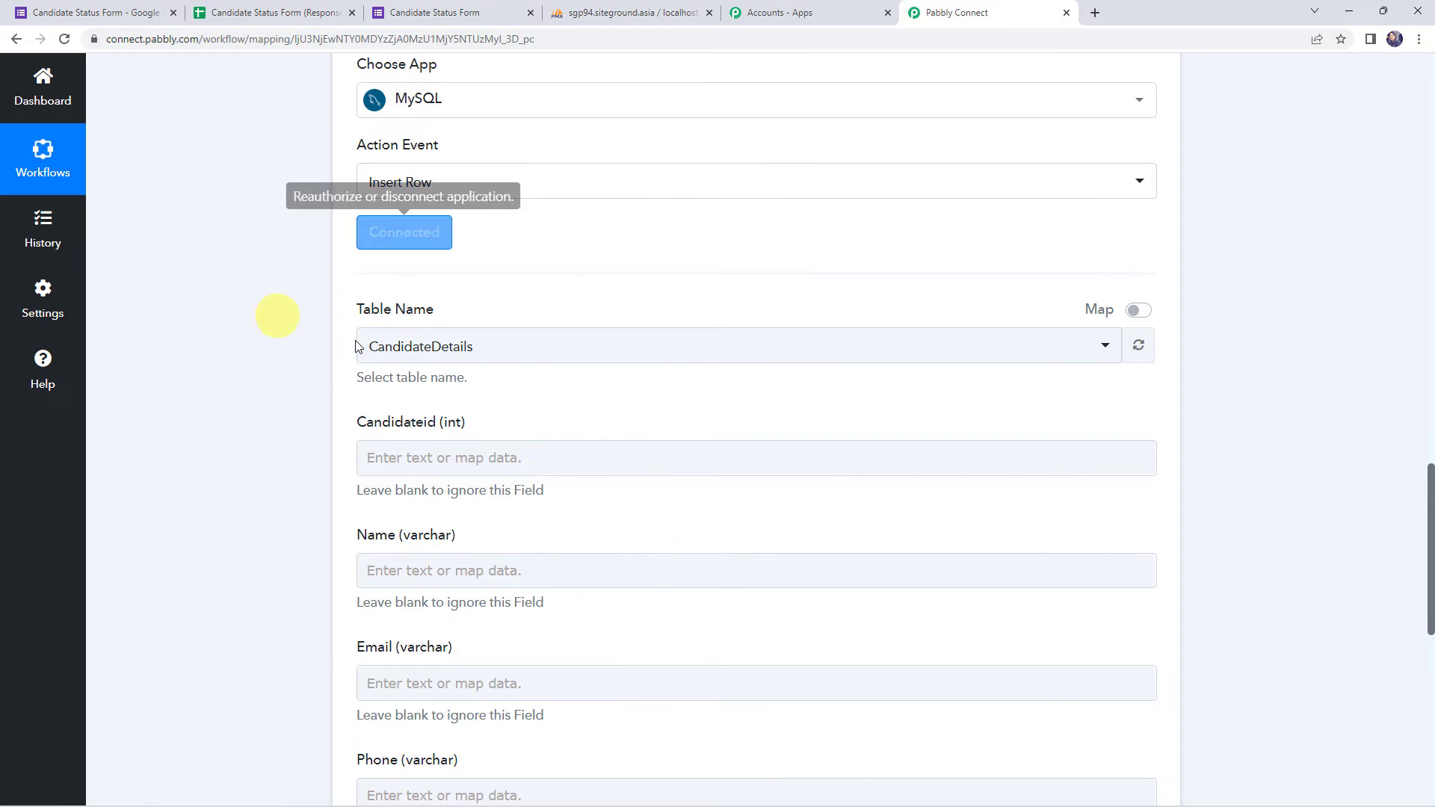
left_click(421, 349)
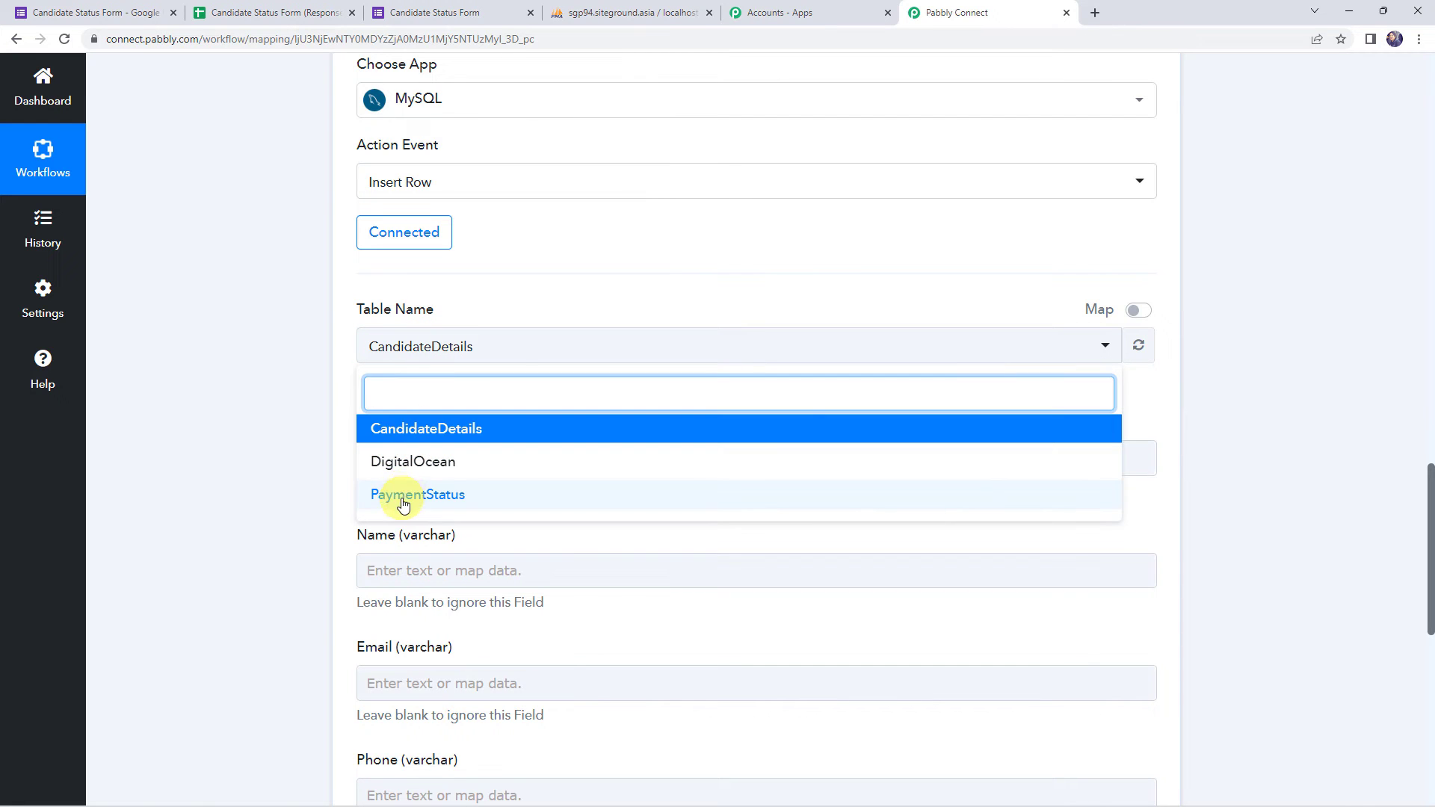
left_click(274, 361)
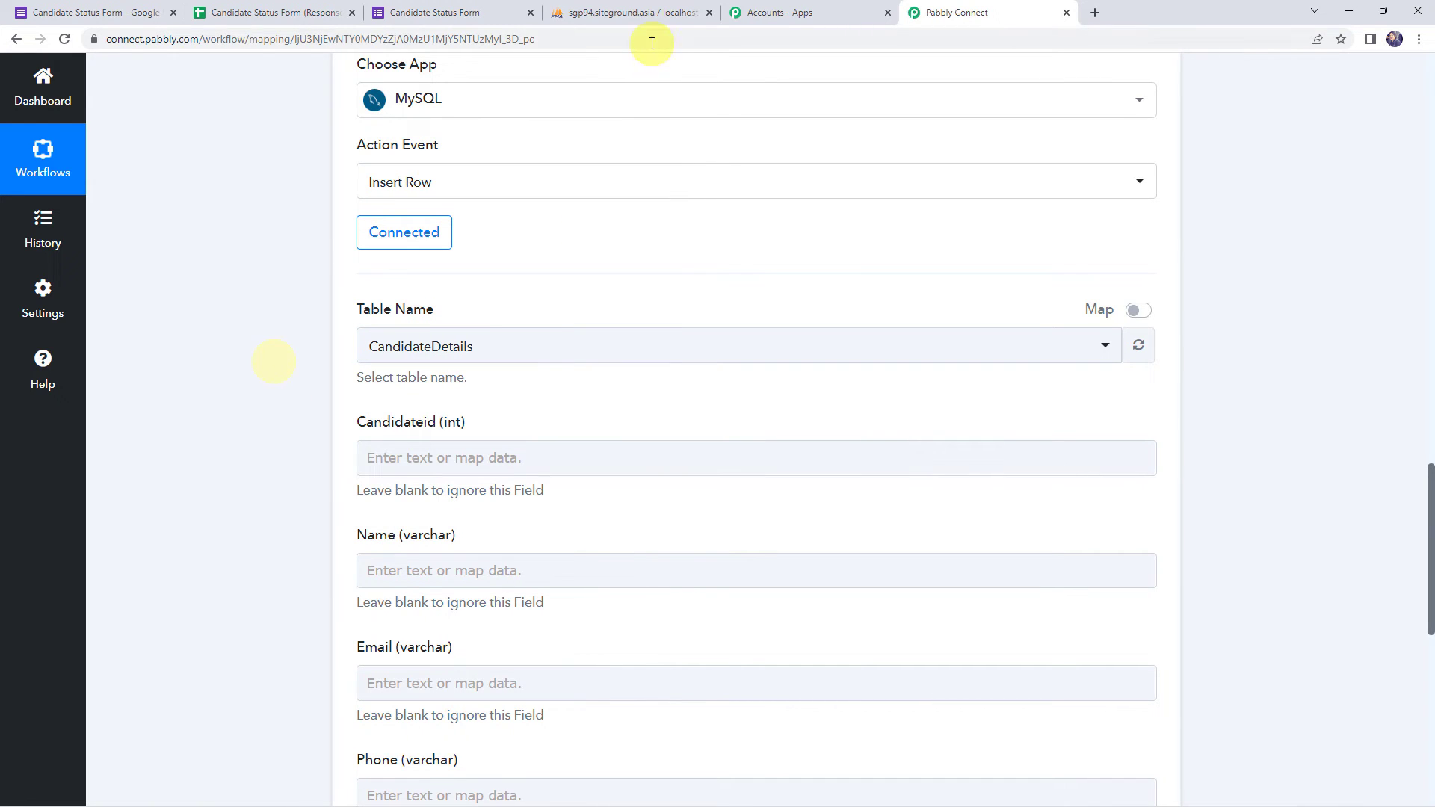
left_click(611, 9)
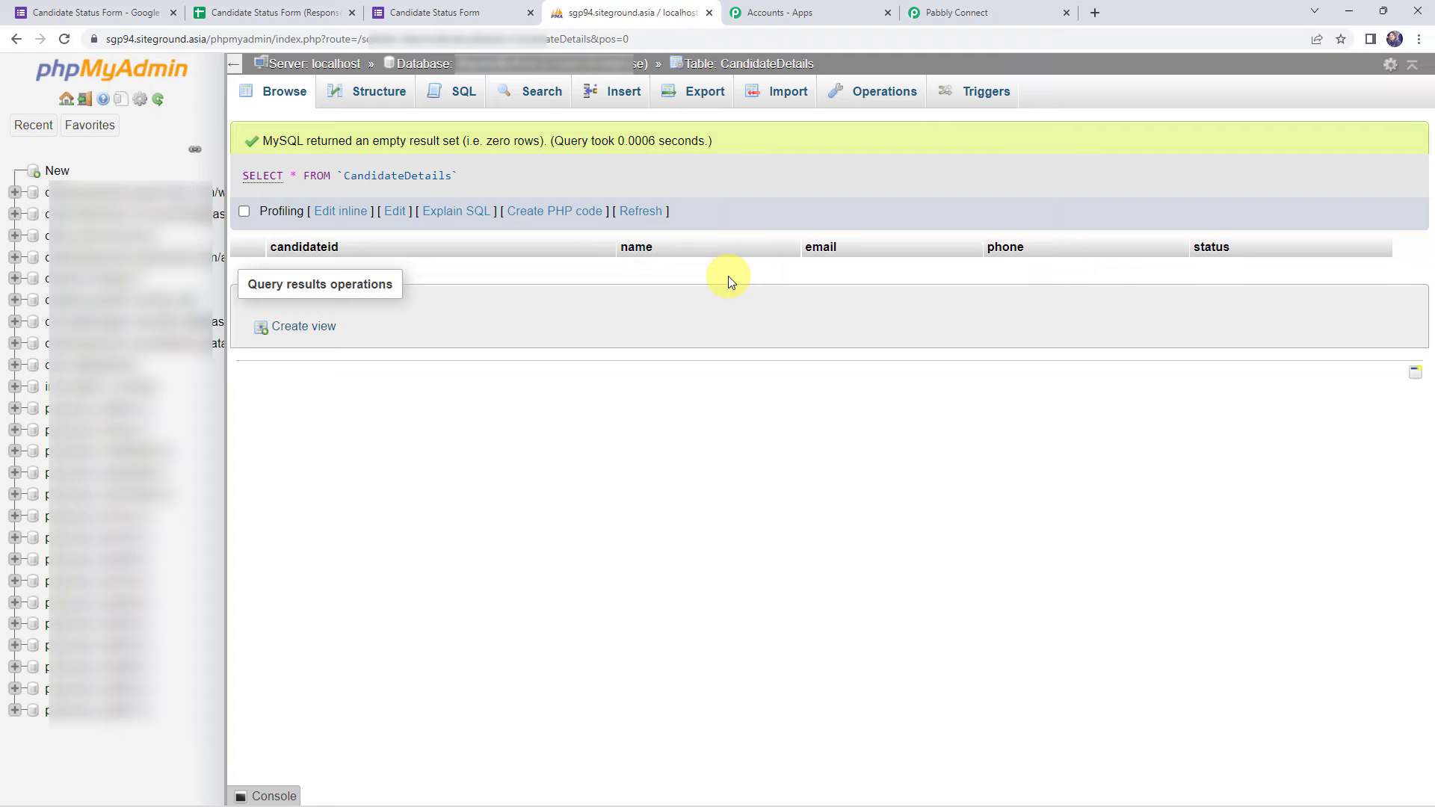
- Choose the CandidateDetails table and scroll down to its empty Candidateid–Status column fields
left_click(998, 11)
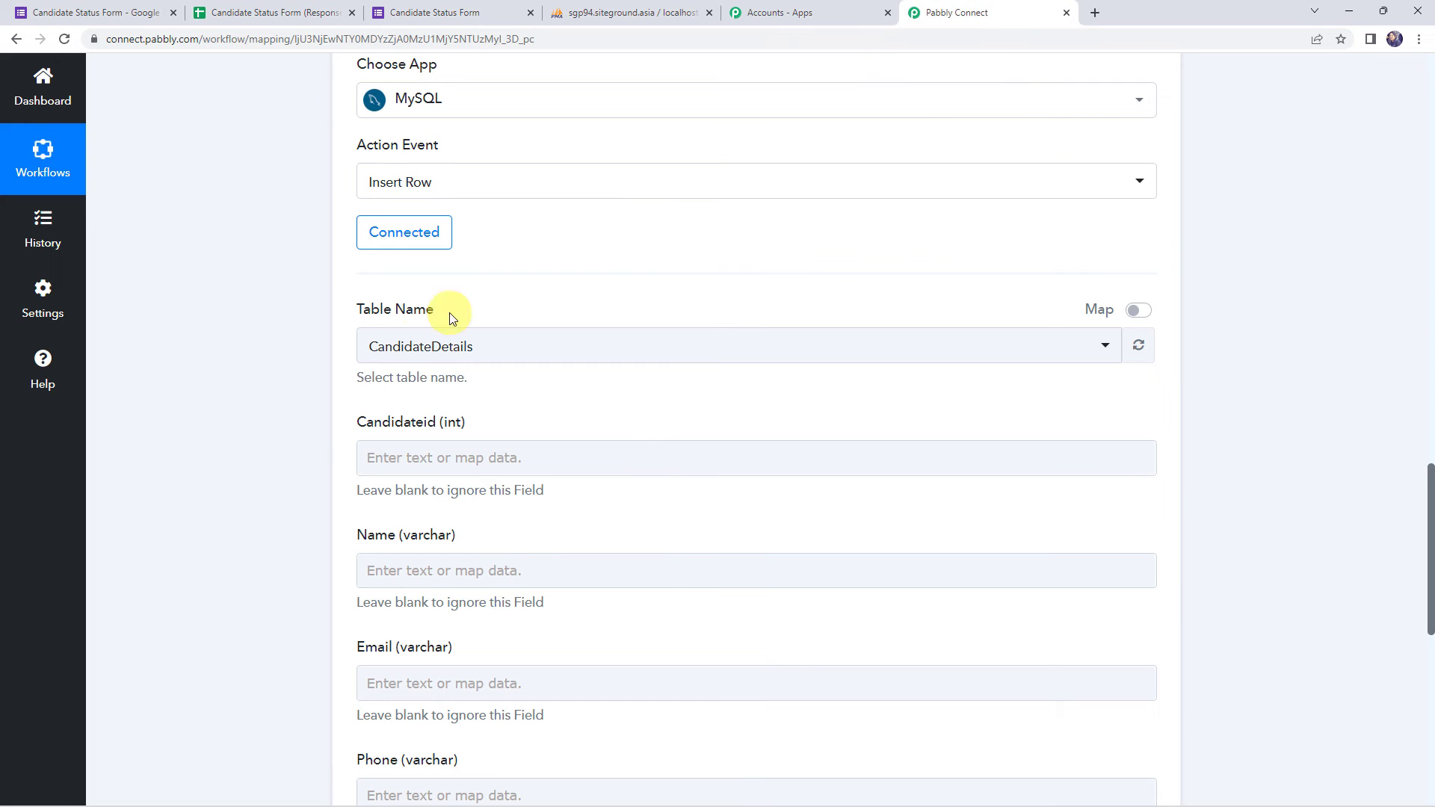
left_click(408, 348)
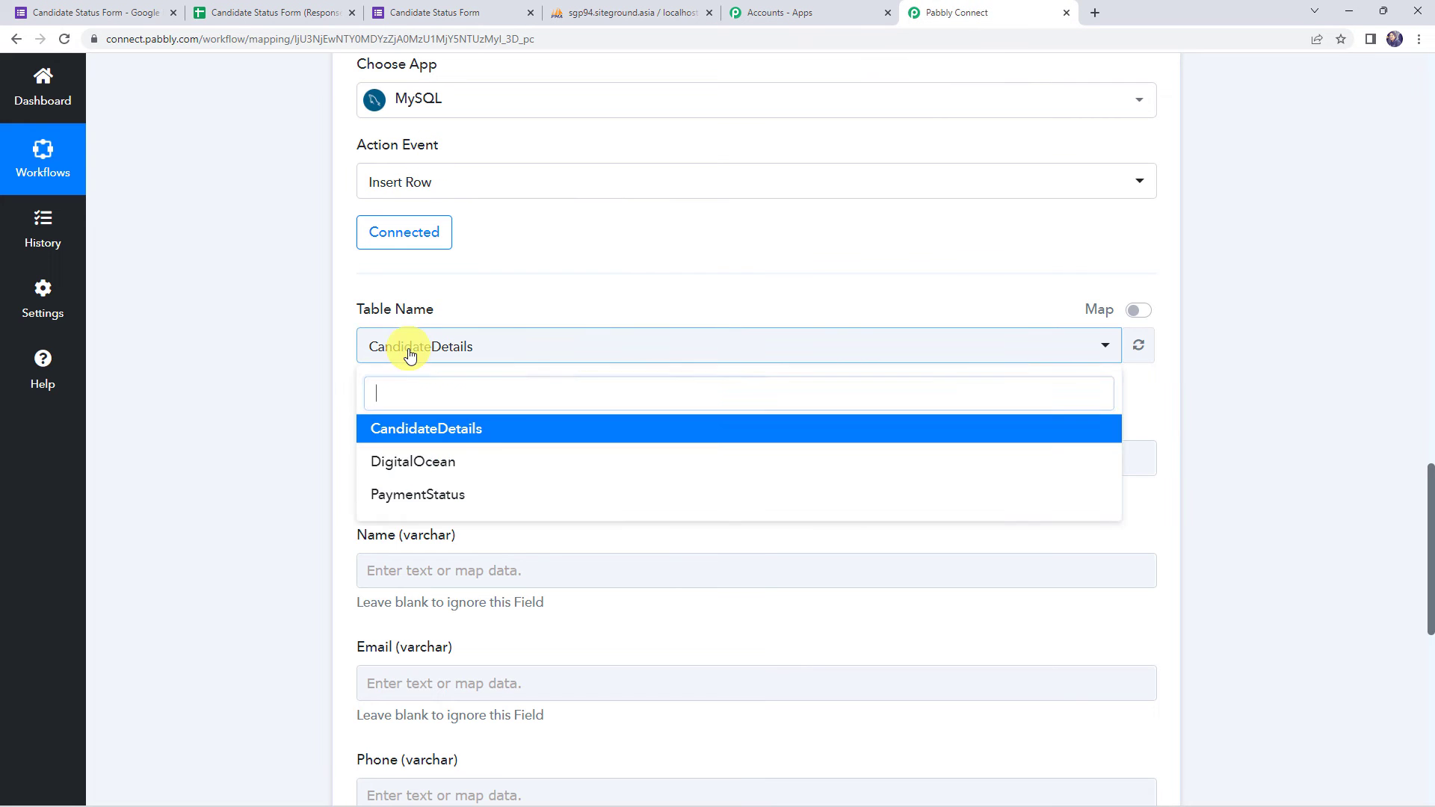
left_click(438, 430)
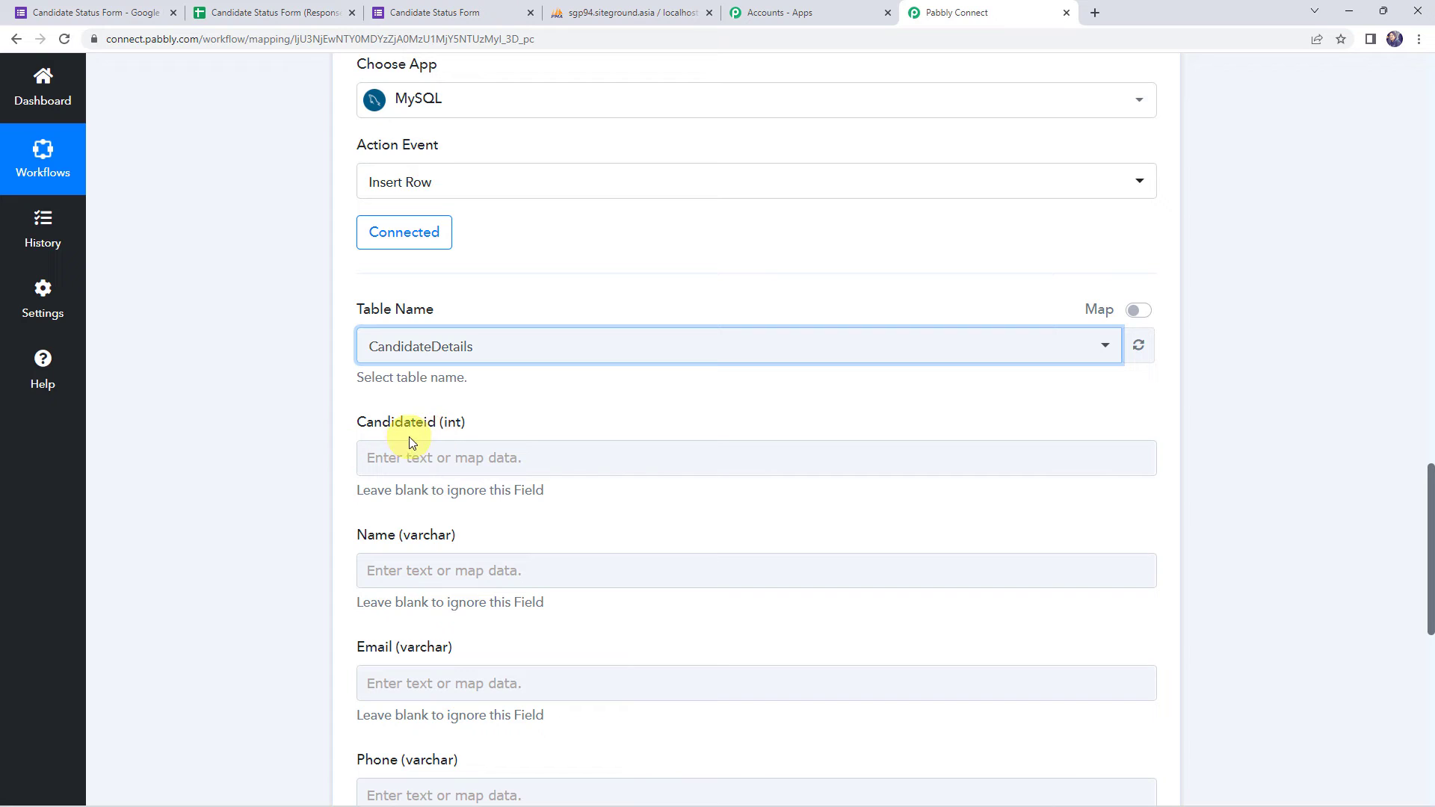
left_click(377, 457)
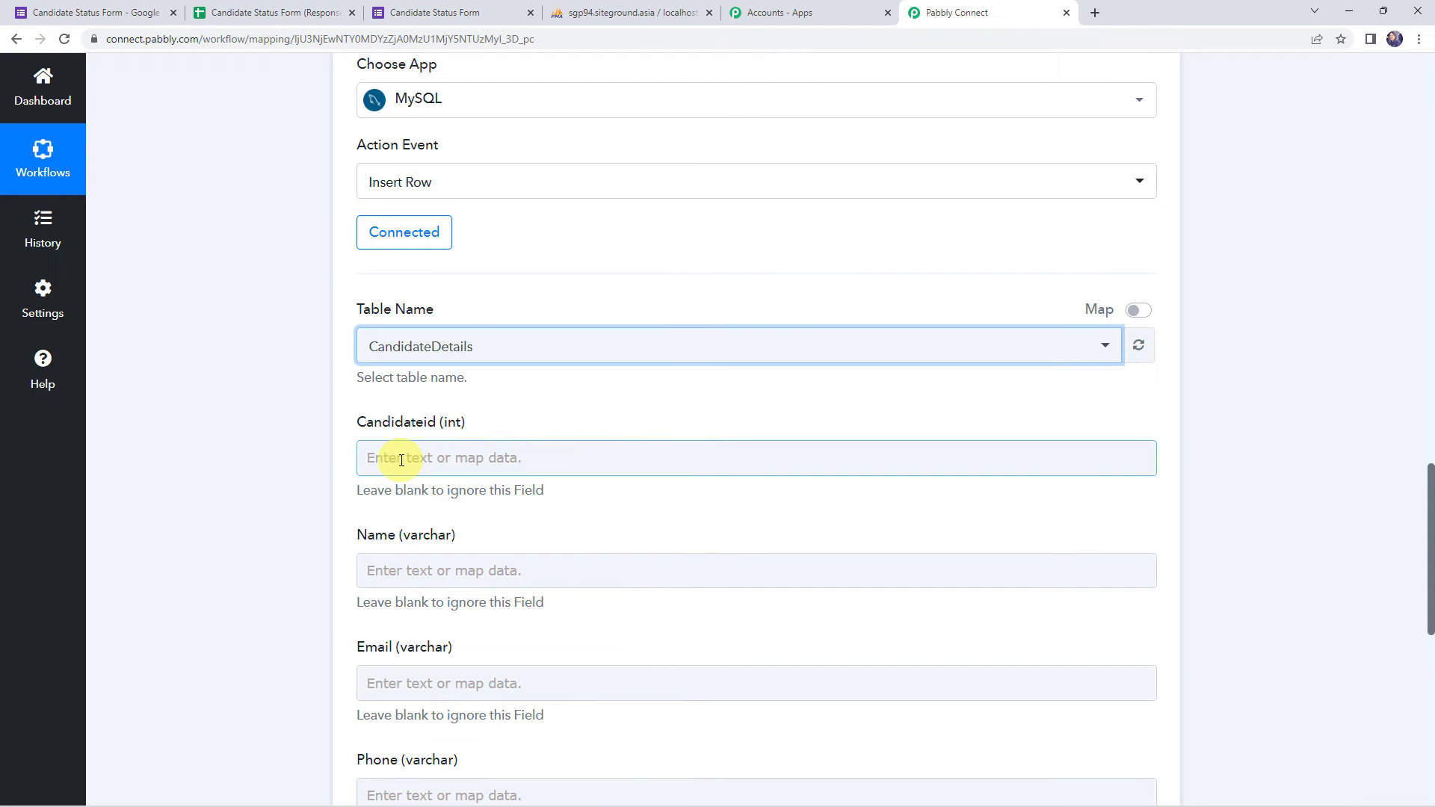
left_click(251, 450)
scroll(251, 449, "down", 3)
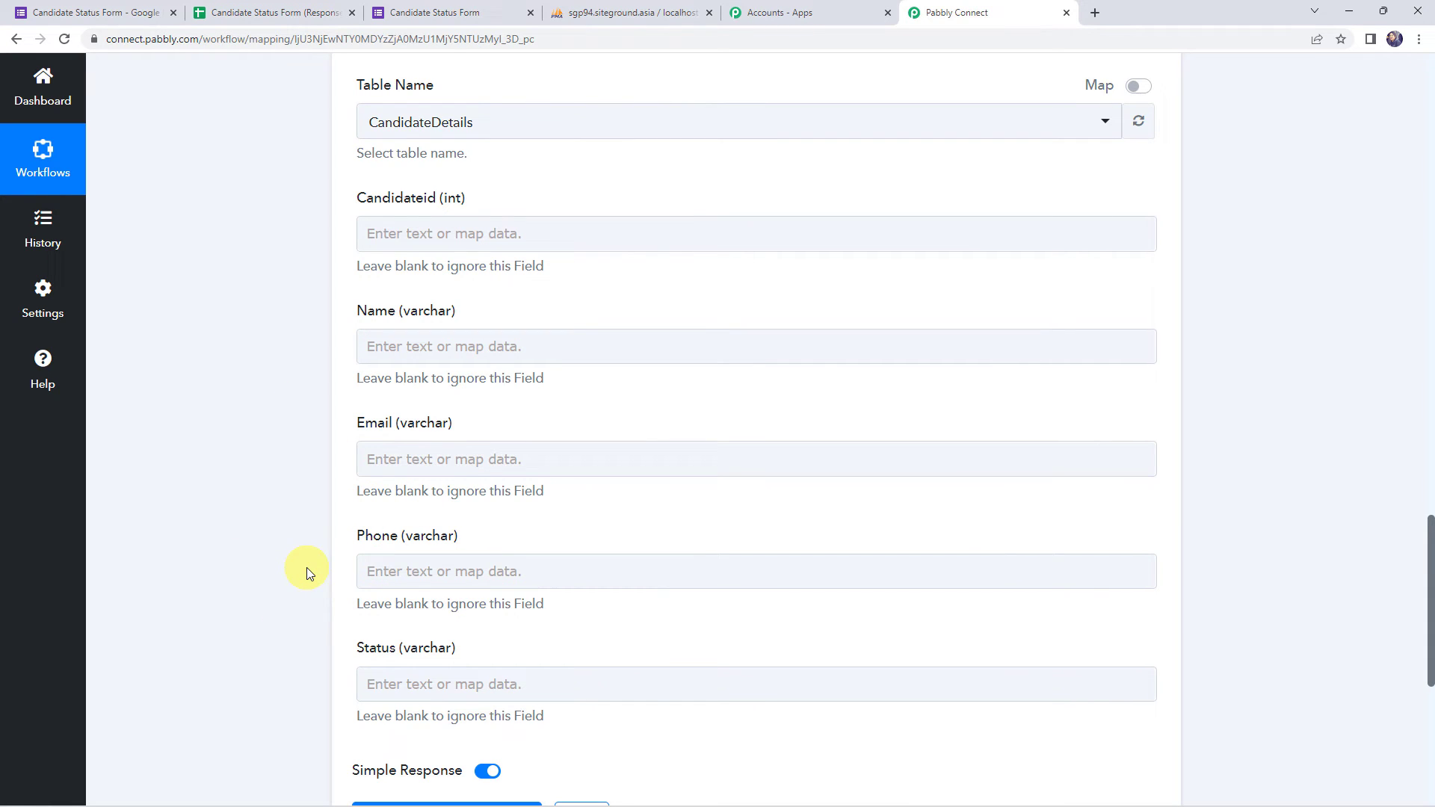
scroll(236, 411, "up", 13)
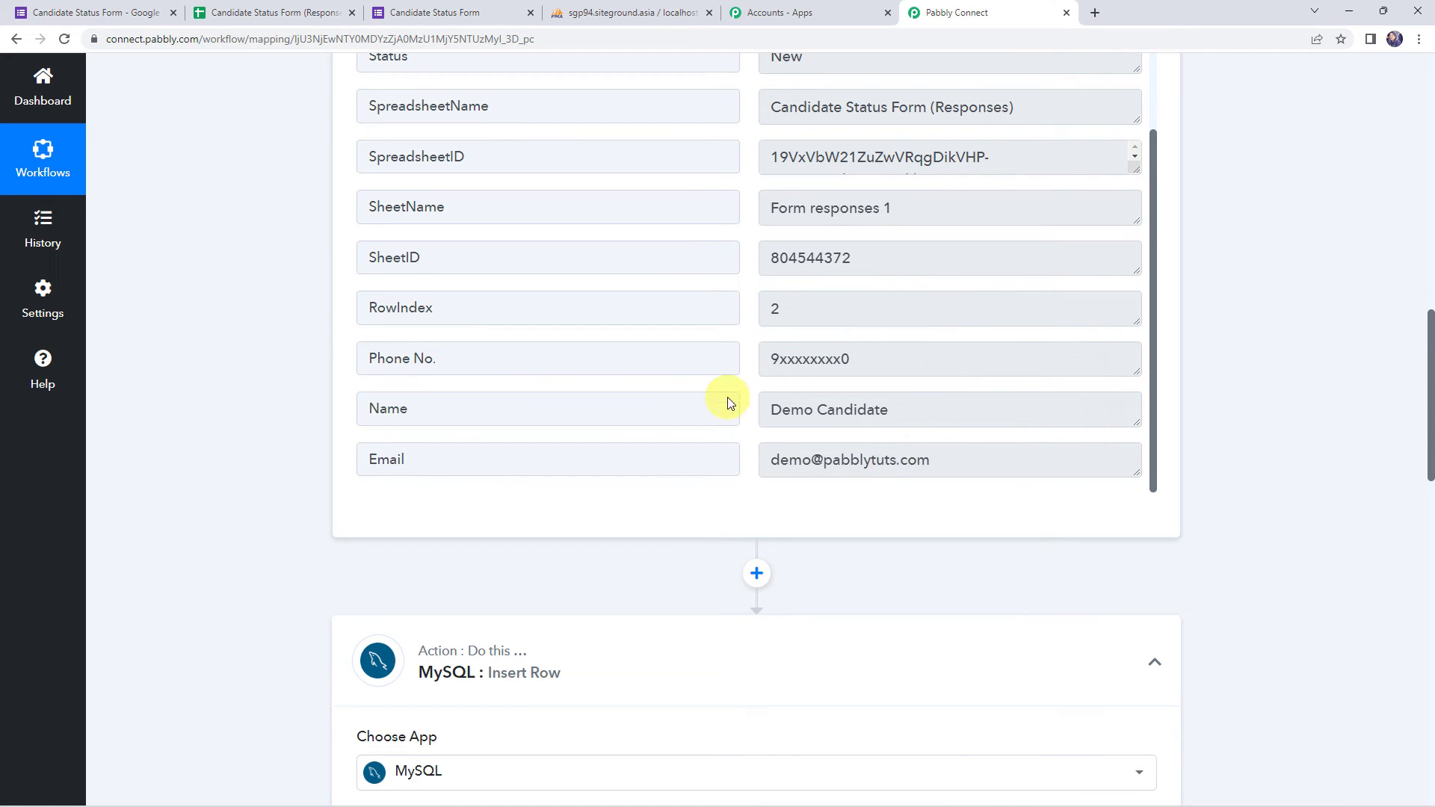
scroll(220, 459, "down", 7)
scroll(220, 459, "down", 7)
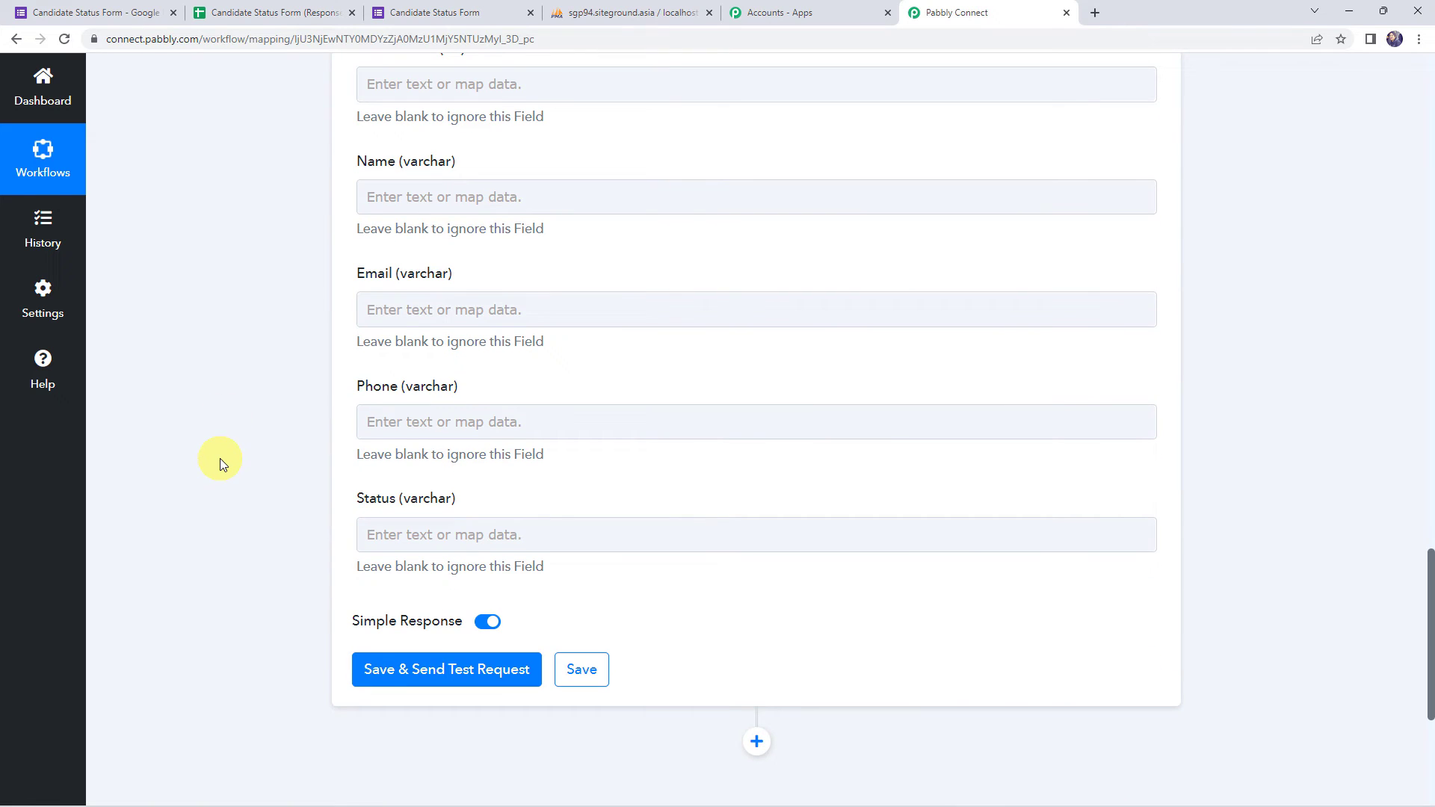
- Map the form response's Name and Email answers into the Name and Email columns
left_click(433, 195)
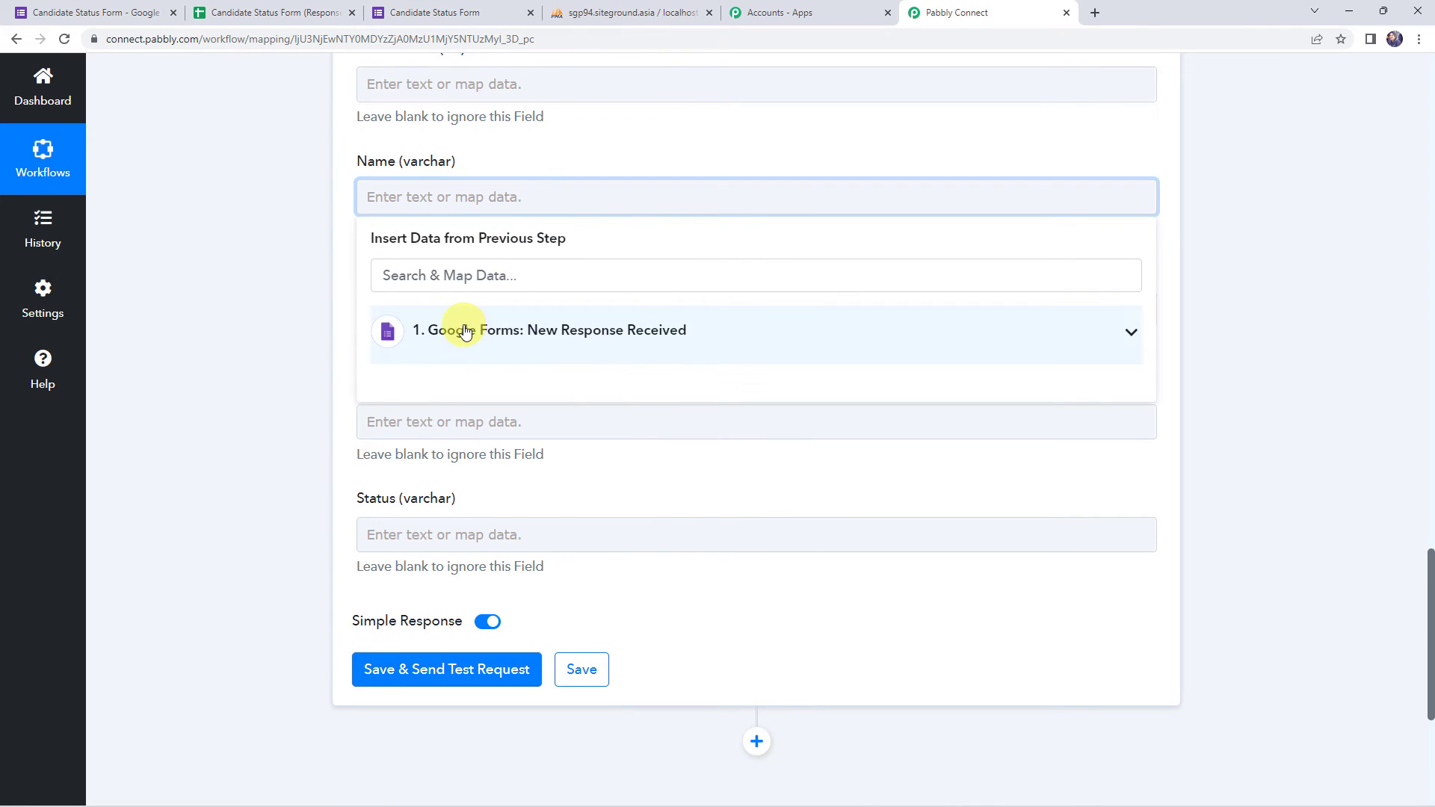
left_click(462, 329)
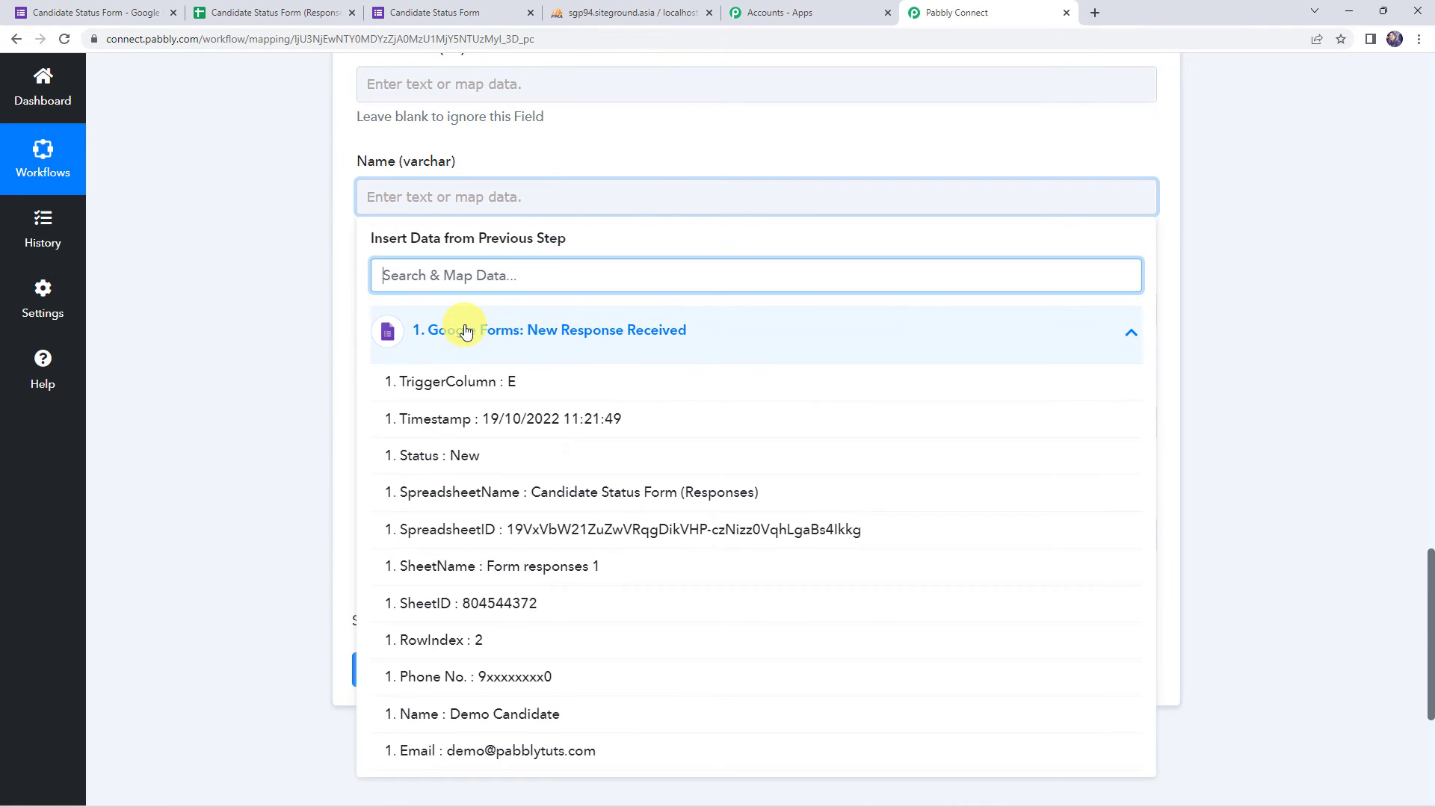
left_click(534, 714)
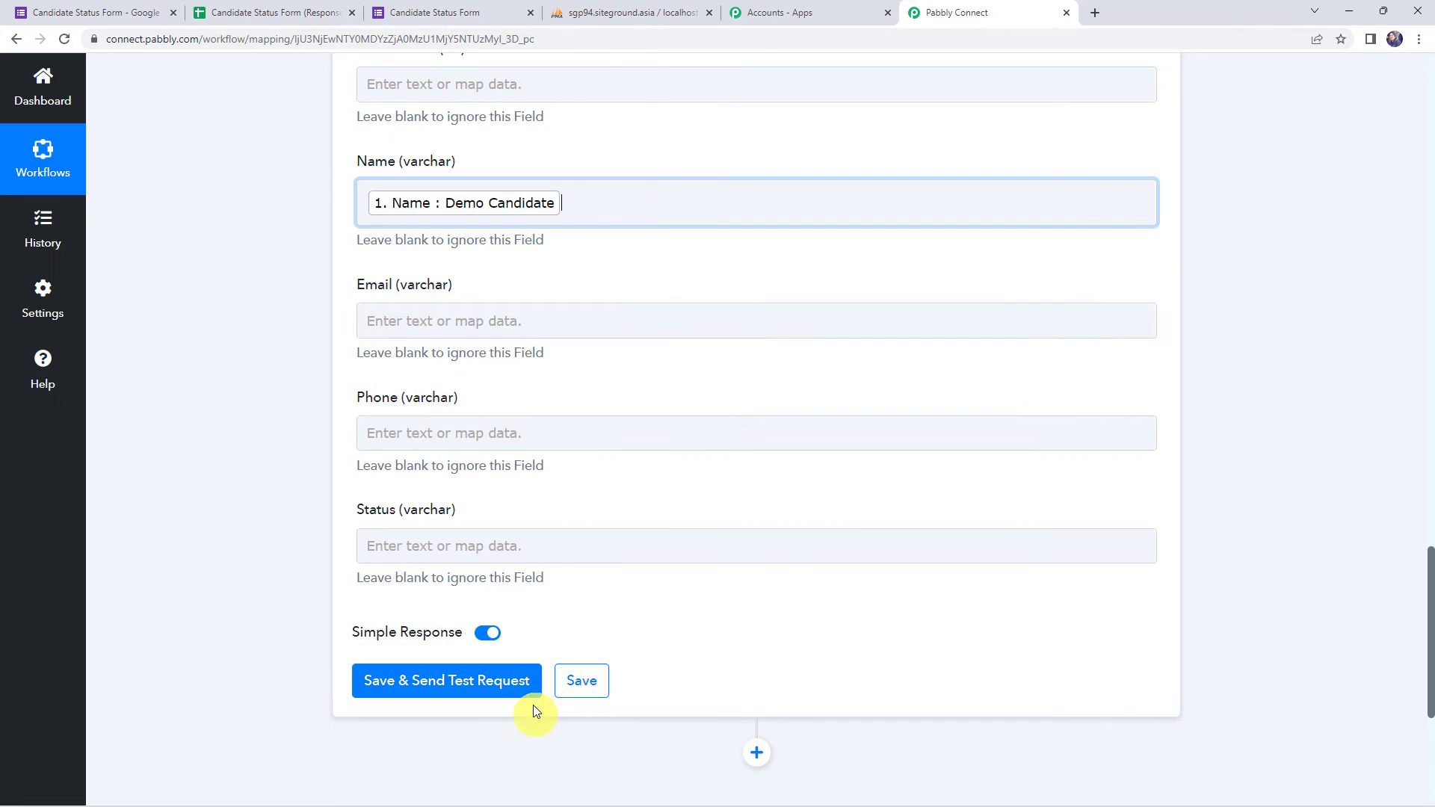
left_click(378, 321)
left_click(516, 471)
scroll(516, 665, "down", 2)
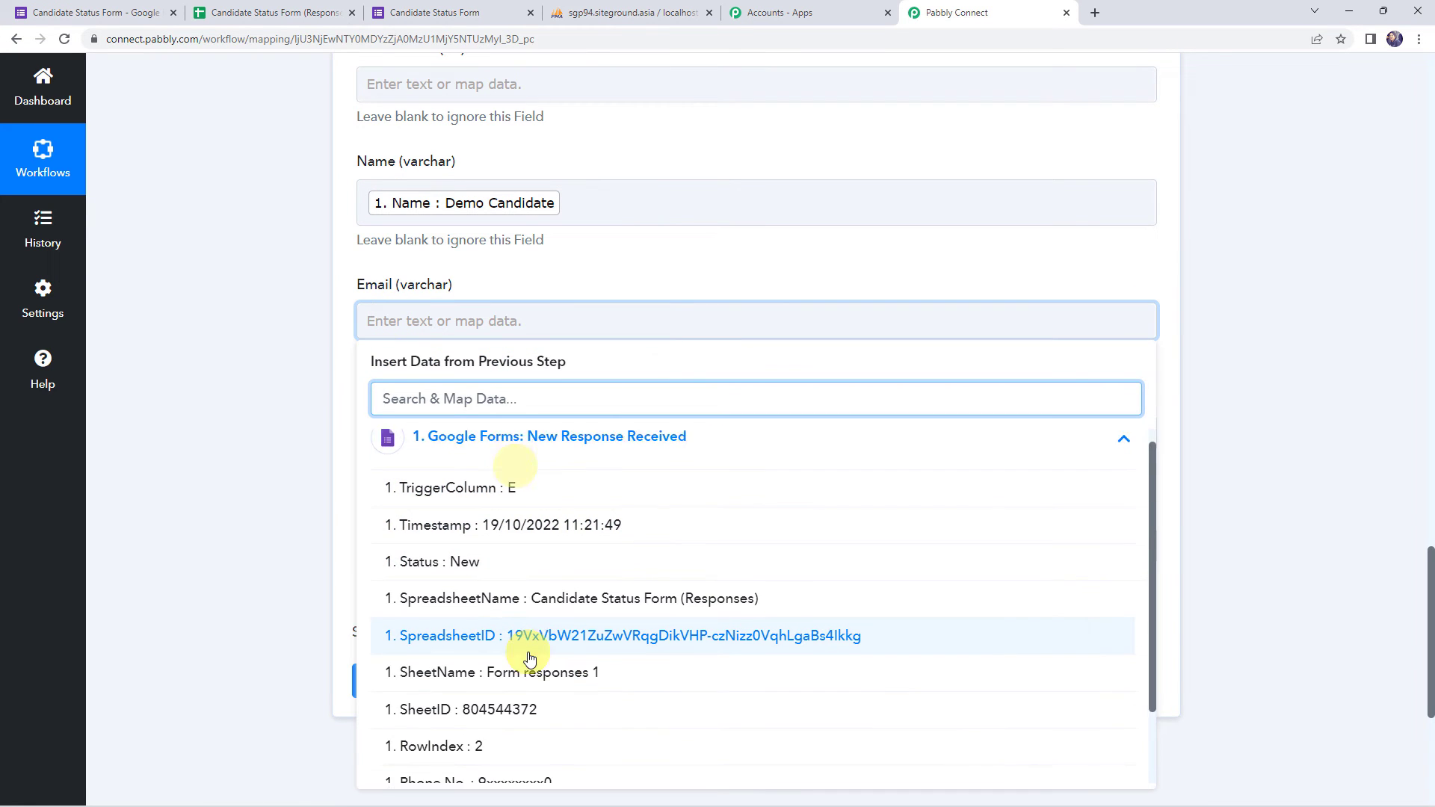
left_click(516, 763)
left_click(311, 378)
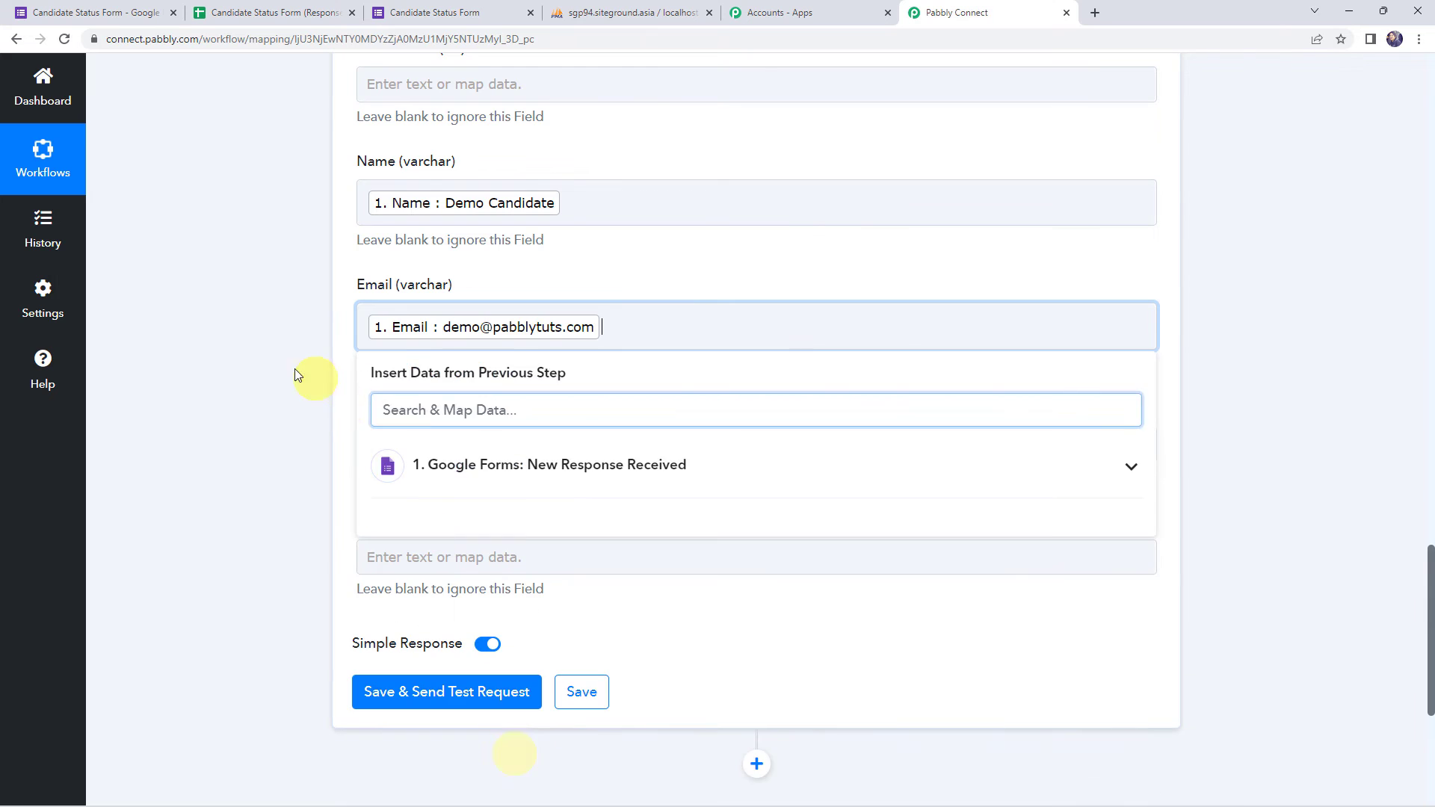
- Map the form's Phone No. and Status answers into the Phone and Status columns
left_click(390, 444)
left_click(608, 577)
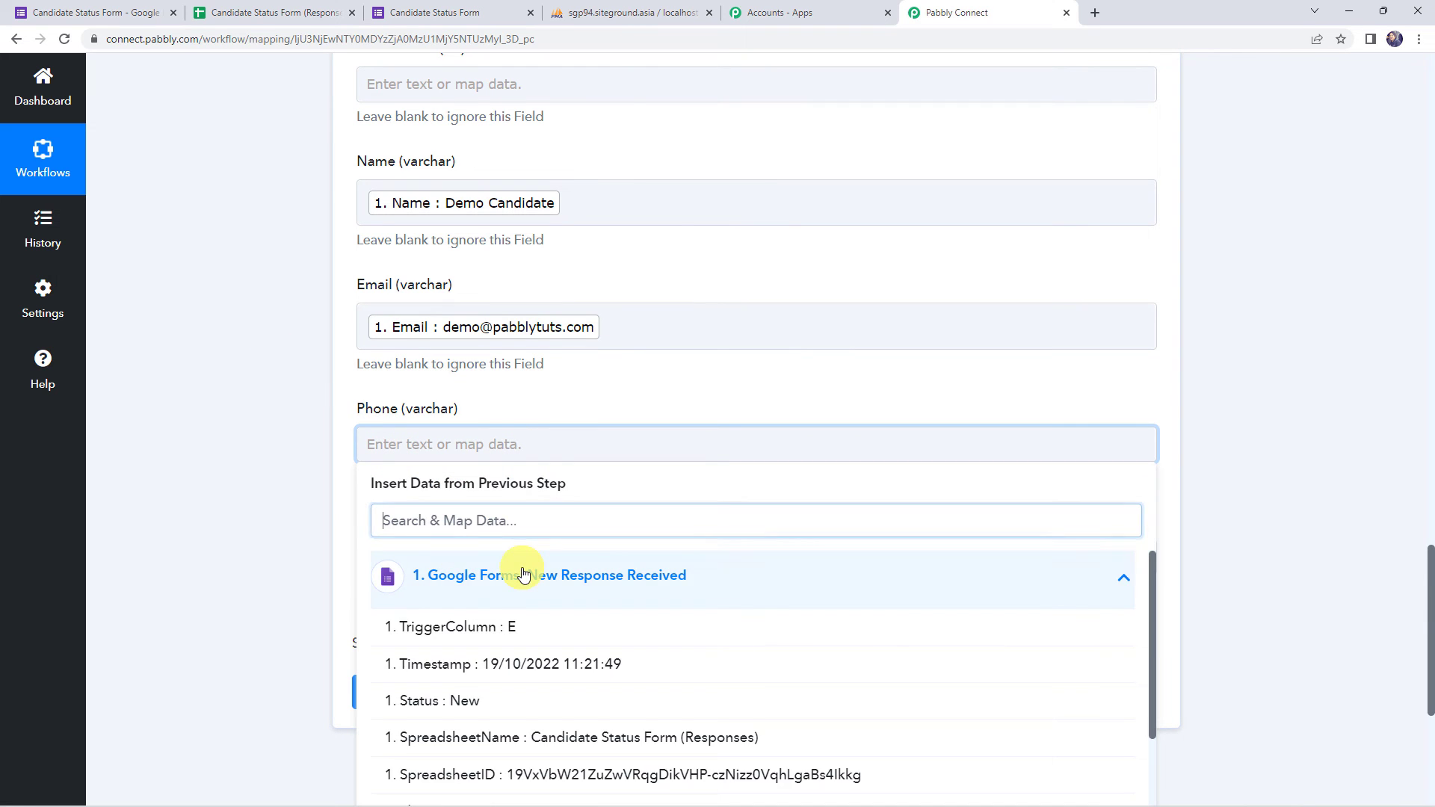
scroll(609, 657, "down", 3)
left_click(538, 756)
left_click(299, 438)
left_click(433, 415)
left_click(519, 568)
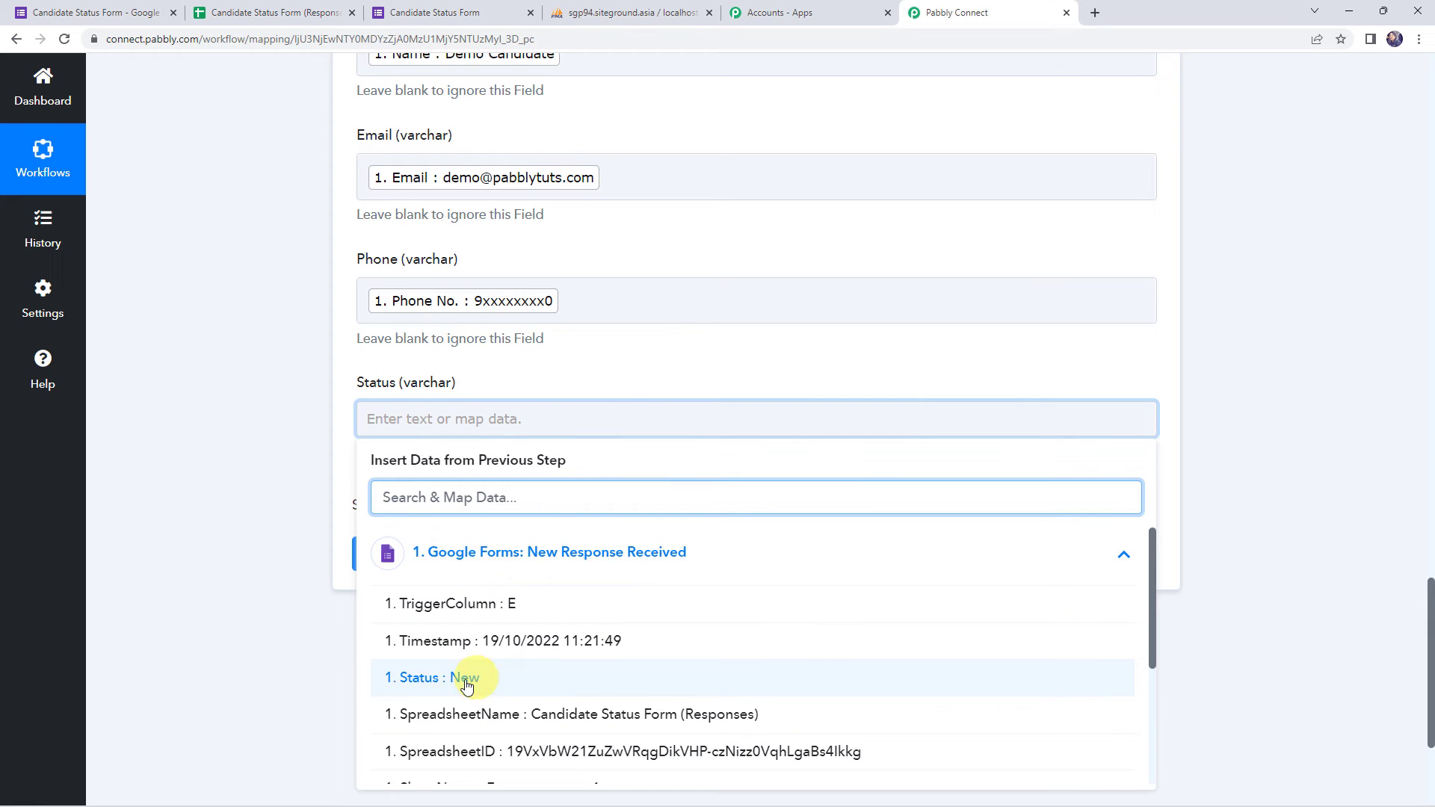
left_click(460, 679)
left_click(249, 368)
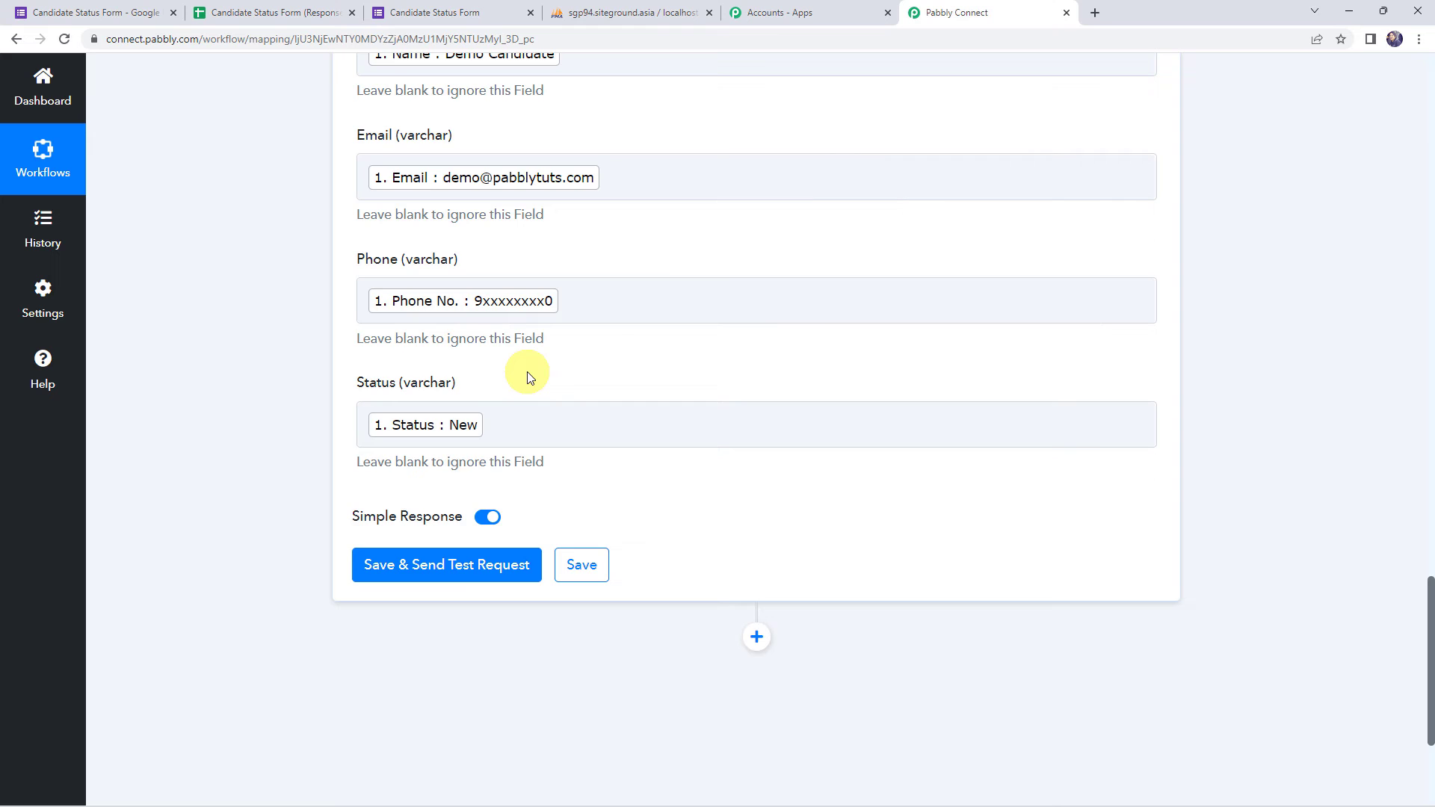
- Send a test insert and confirm it returns Status success with Data Inserted Id 22
left_click(443, 566)
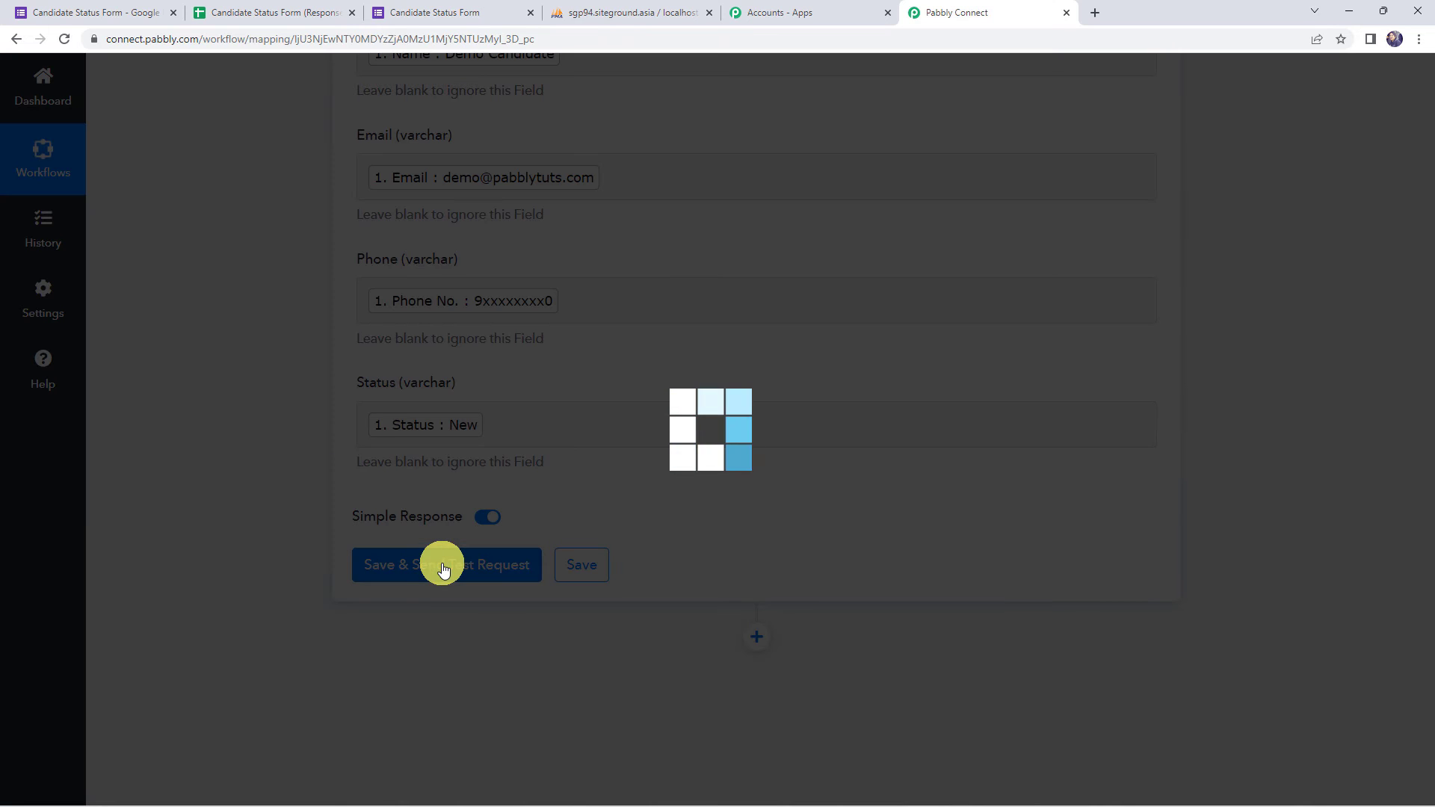
scroll(276, 492, "down", 2)
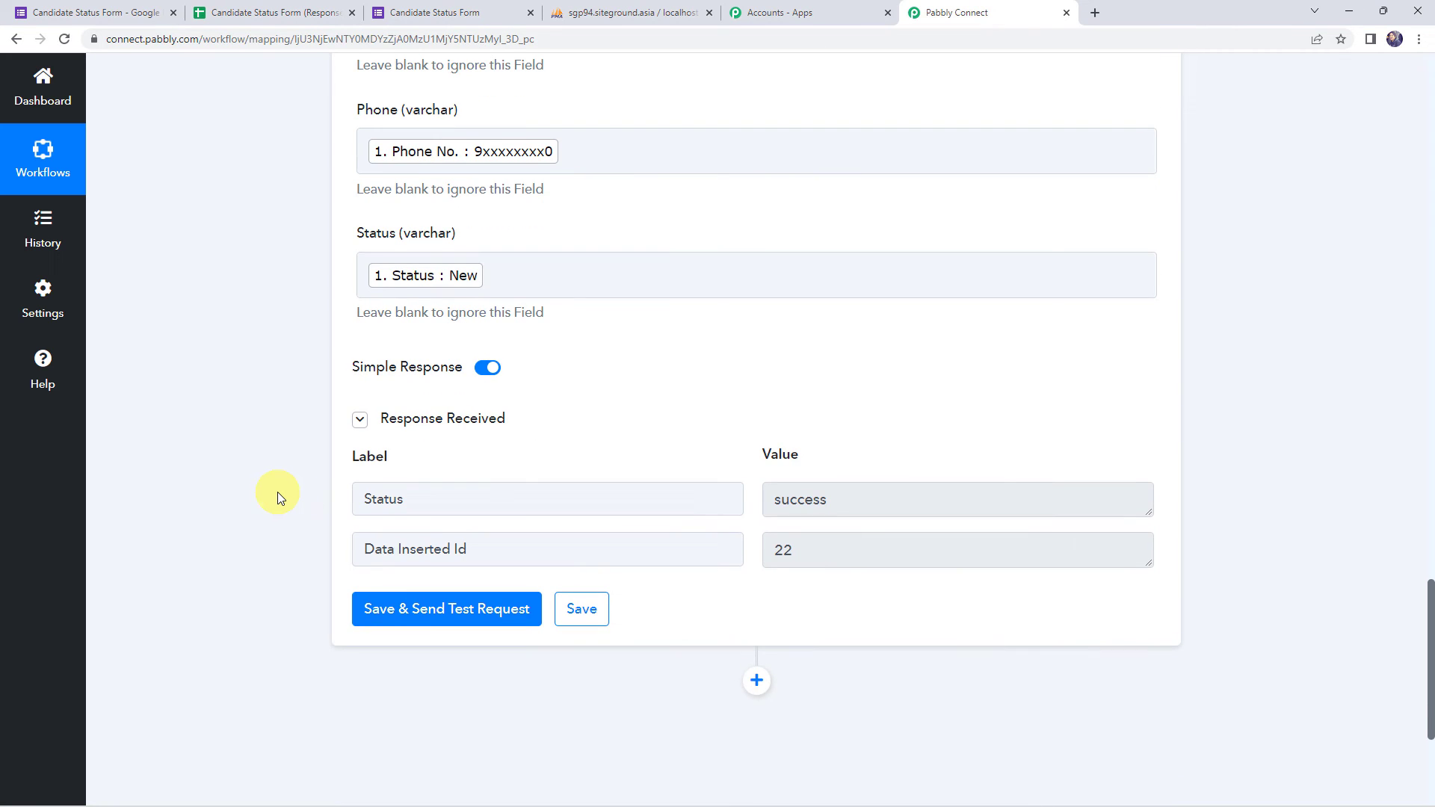
left_click(430, 501)
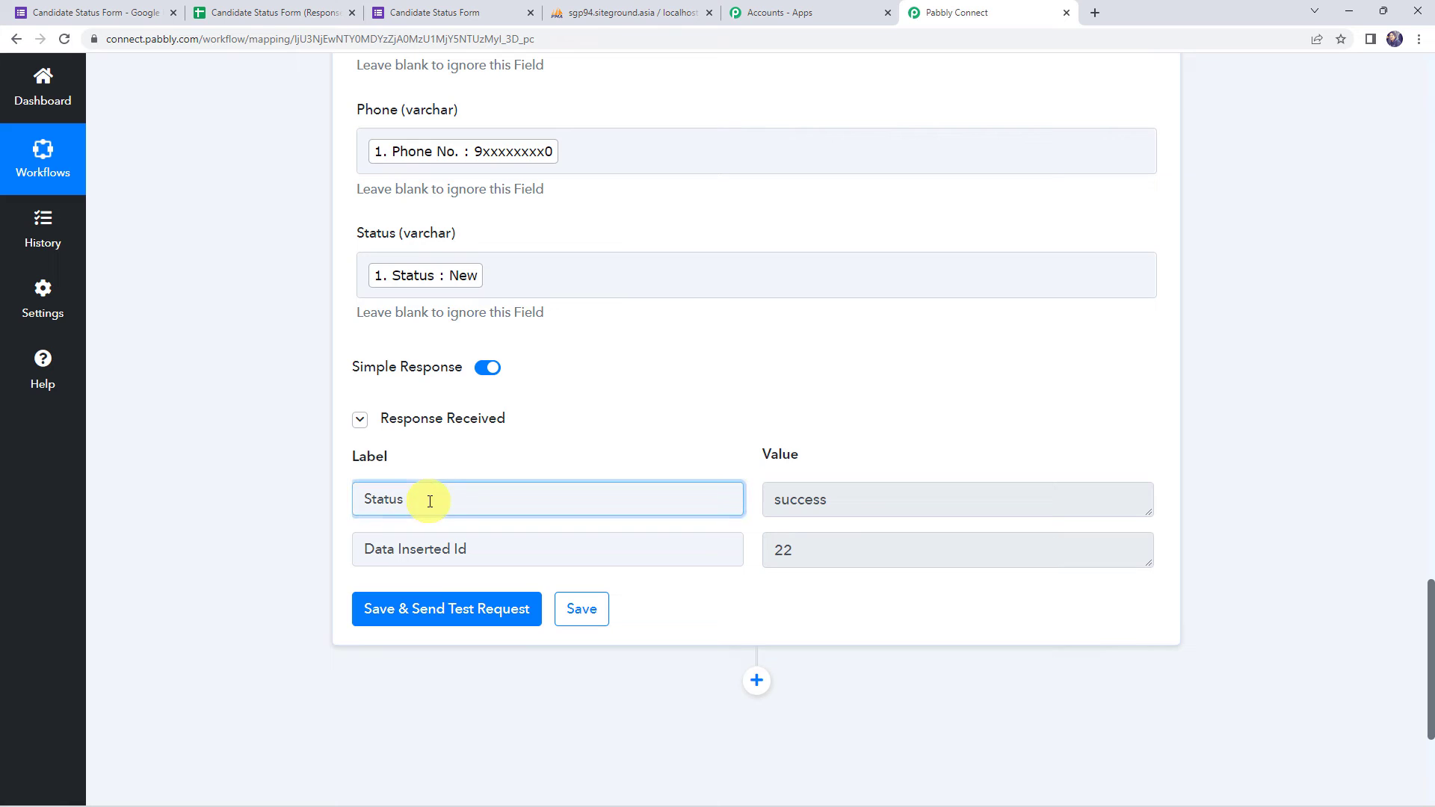
left_click(826, 502)
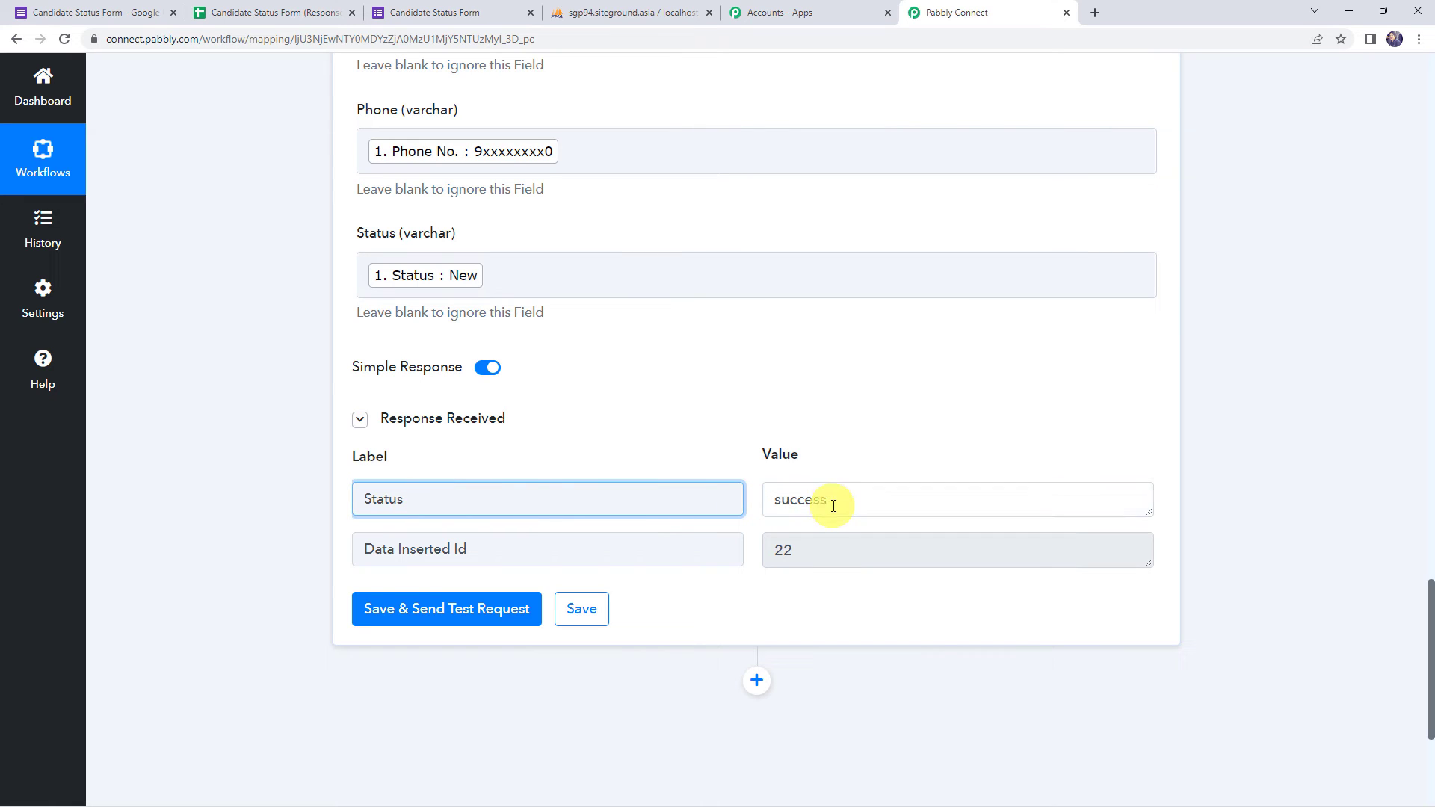
left_click(488, 551)
left_click(809, 551)
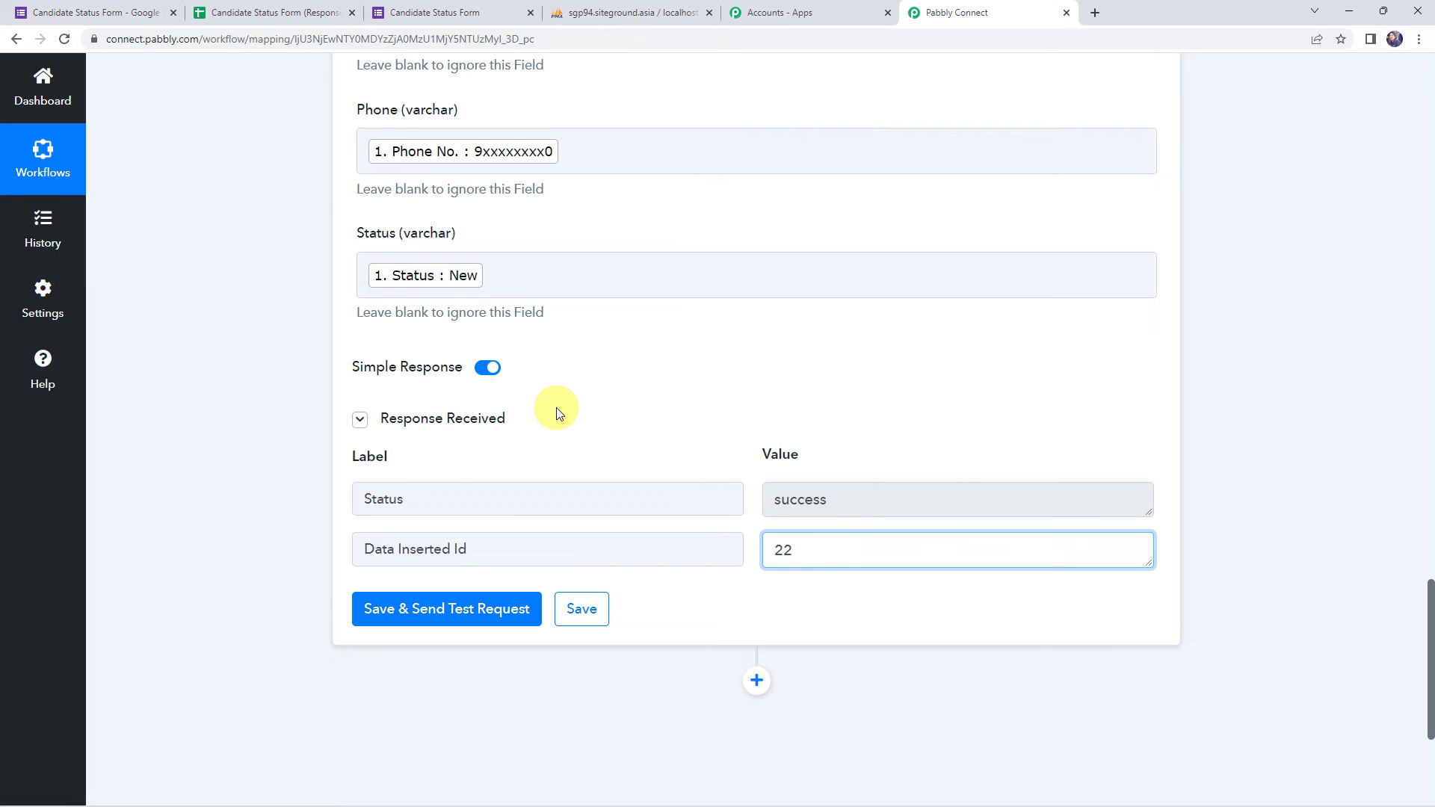
left_click(602, 11)
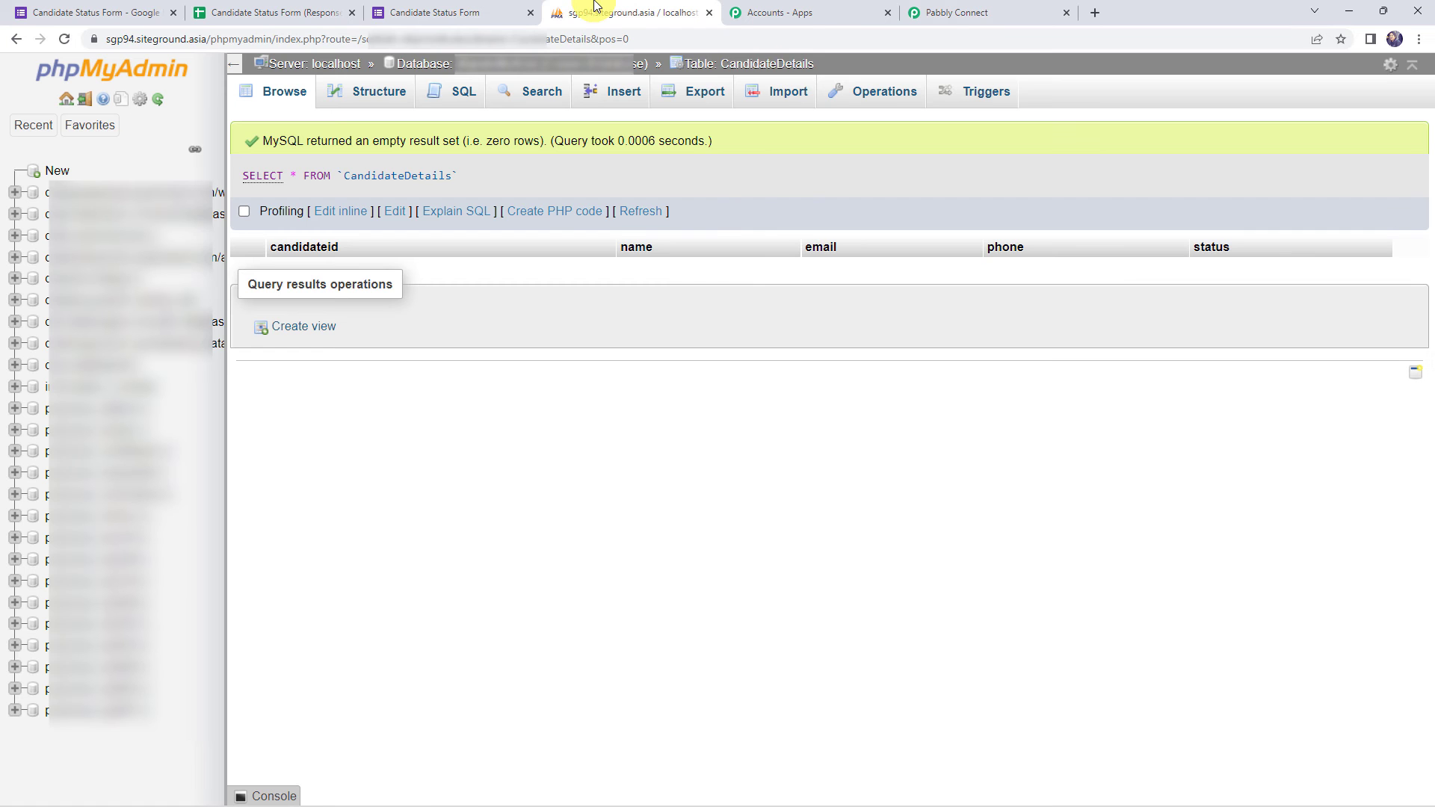
- Reload CandidateDetails to confirm the Demo Candidate row 22, then save the Insert Row action
left_click(63, 40)
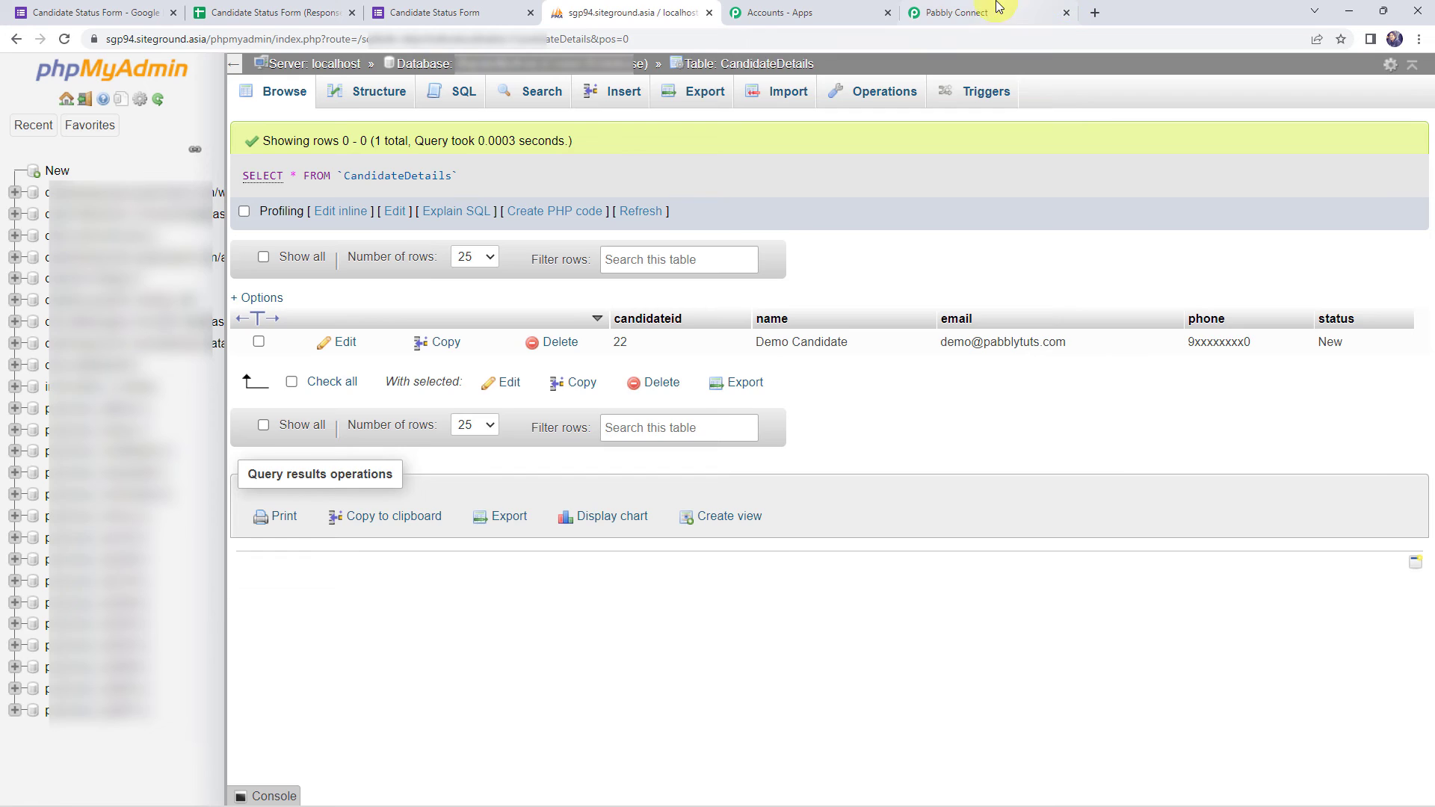
left_click(986, 10)
left_click(582, 609)
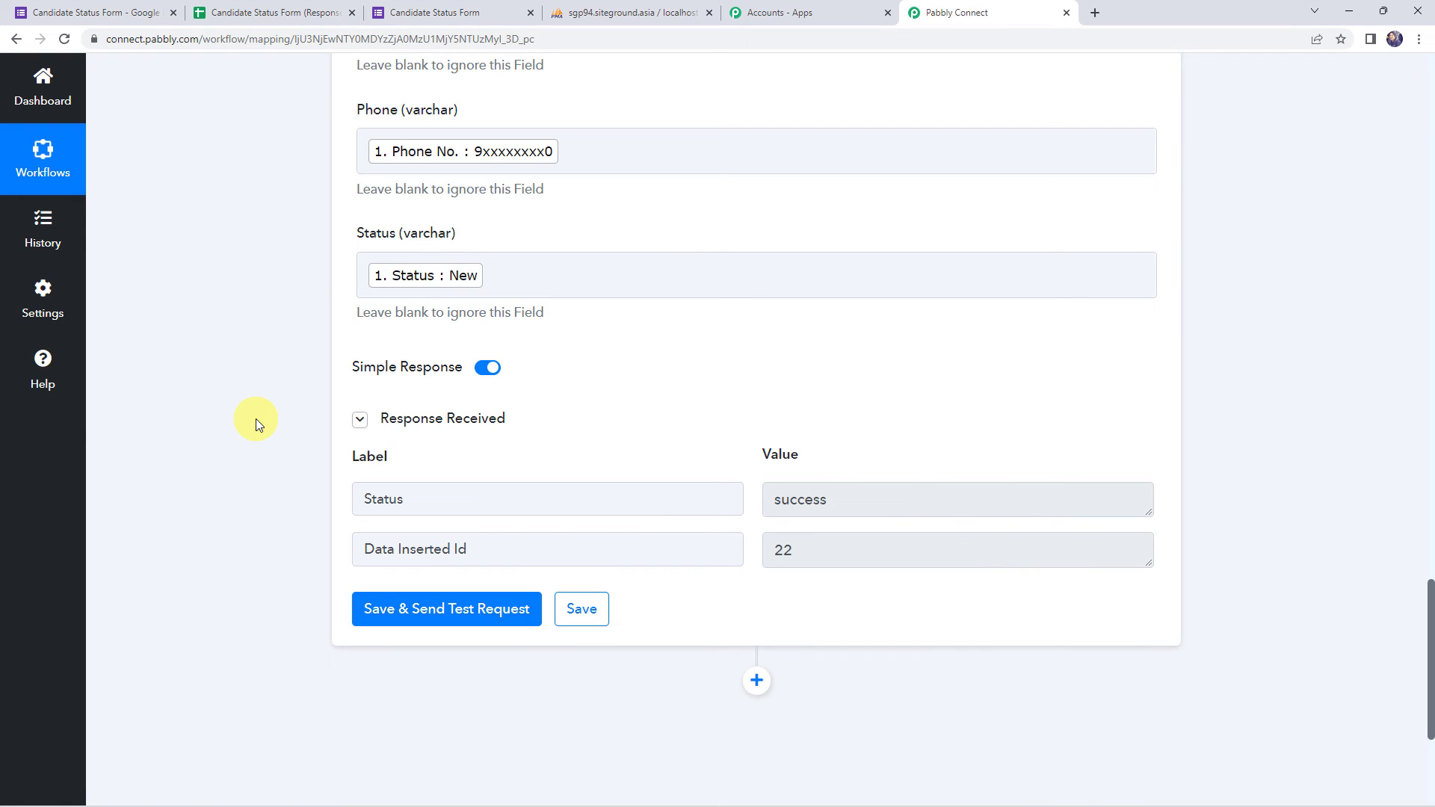
- In the live form, enter the name Dummy Candidate, an e-mail address and a phone number
left_click(110, 6)
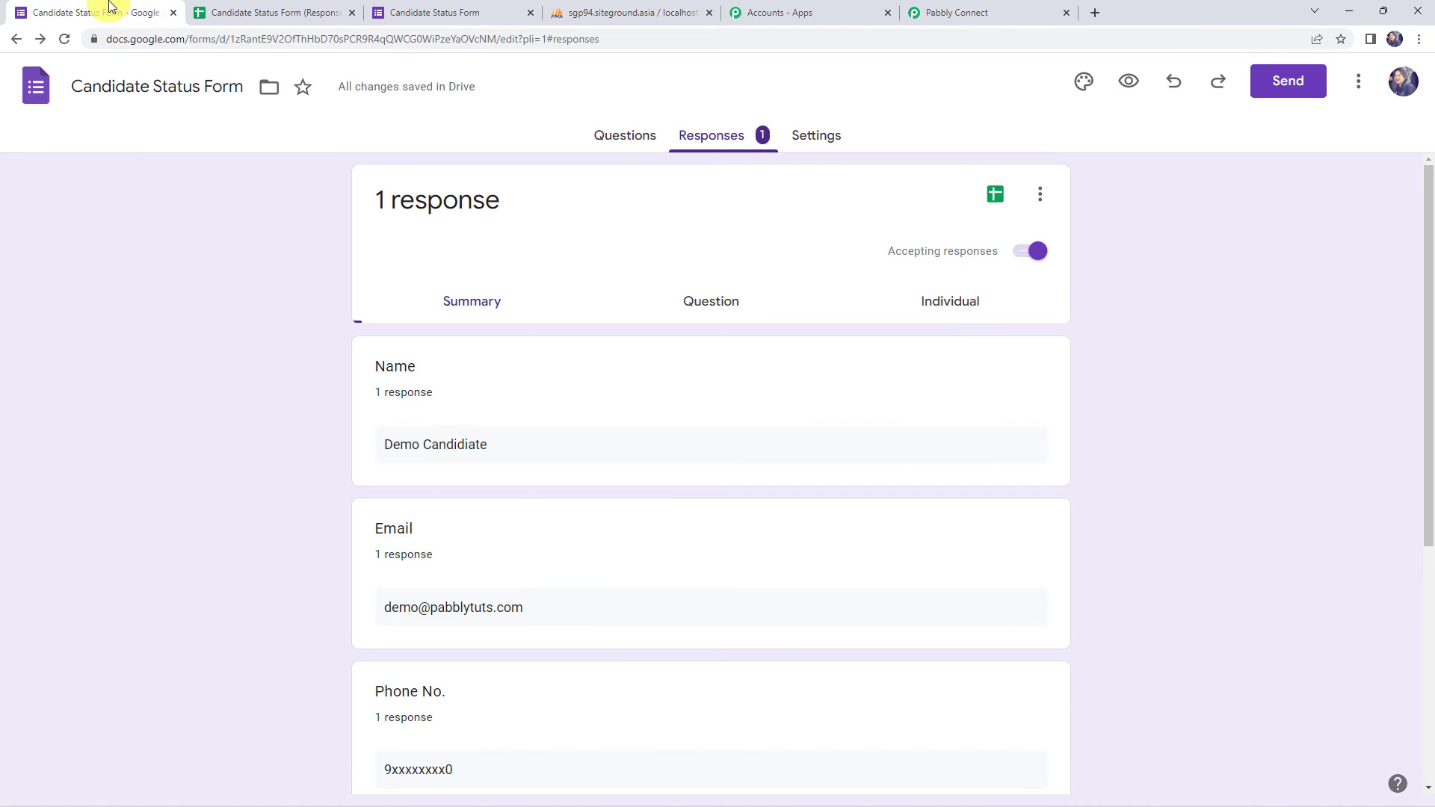
left_click(1131, 84)
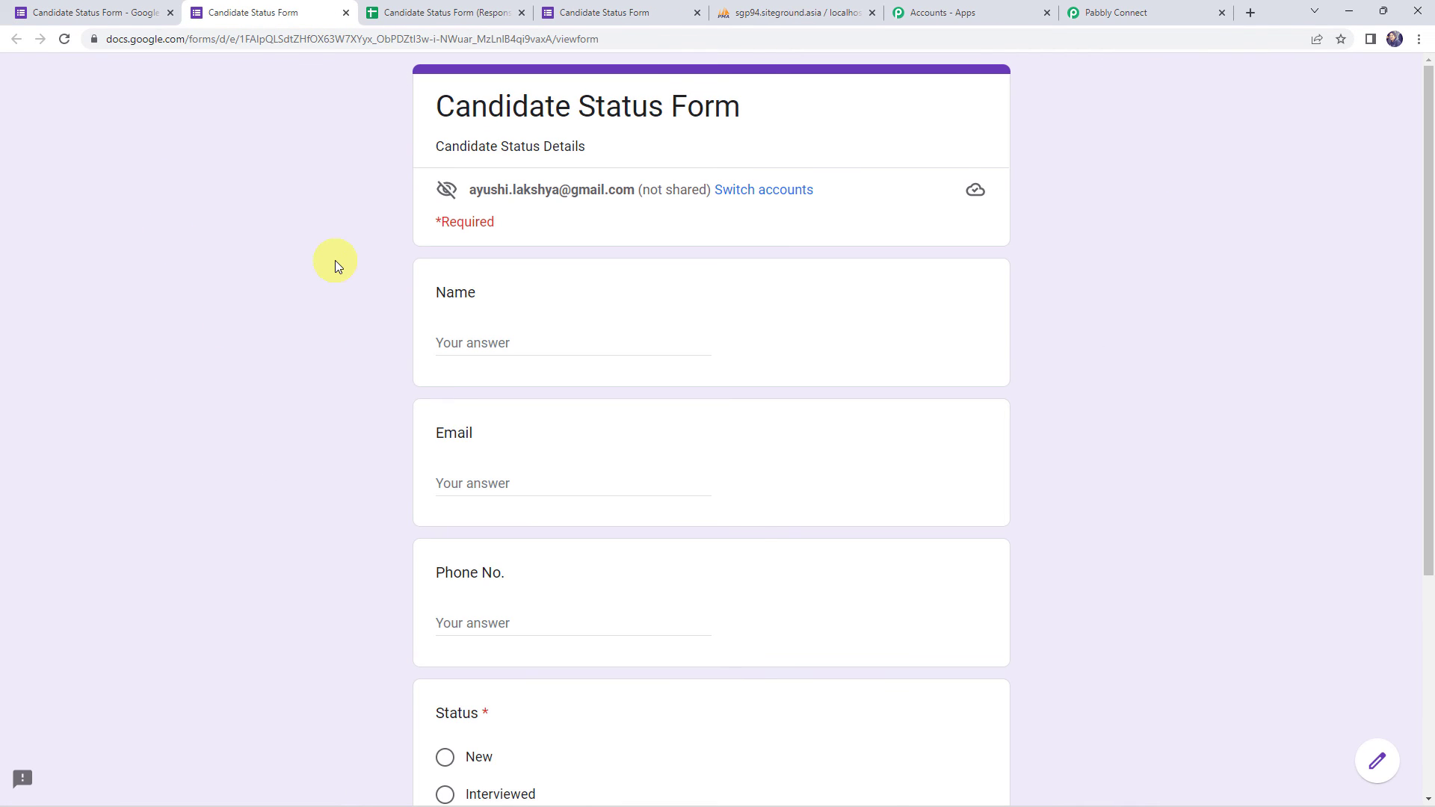
scroll(335, 260, "down", 1)
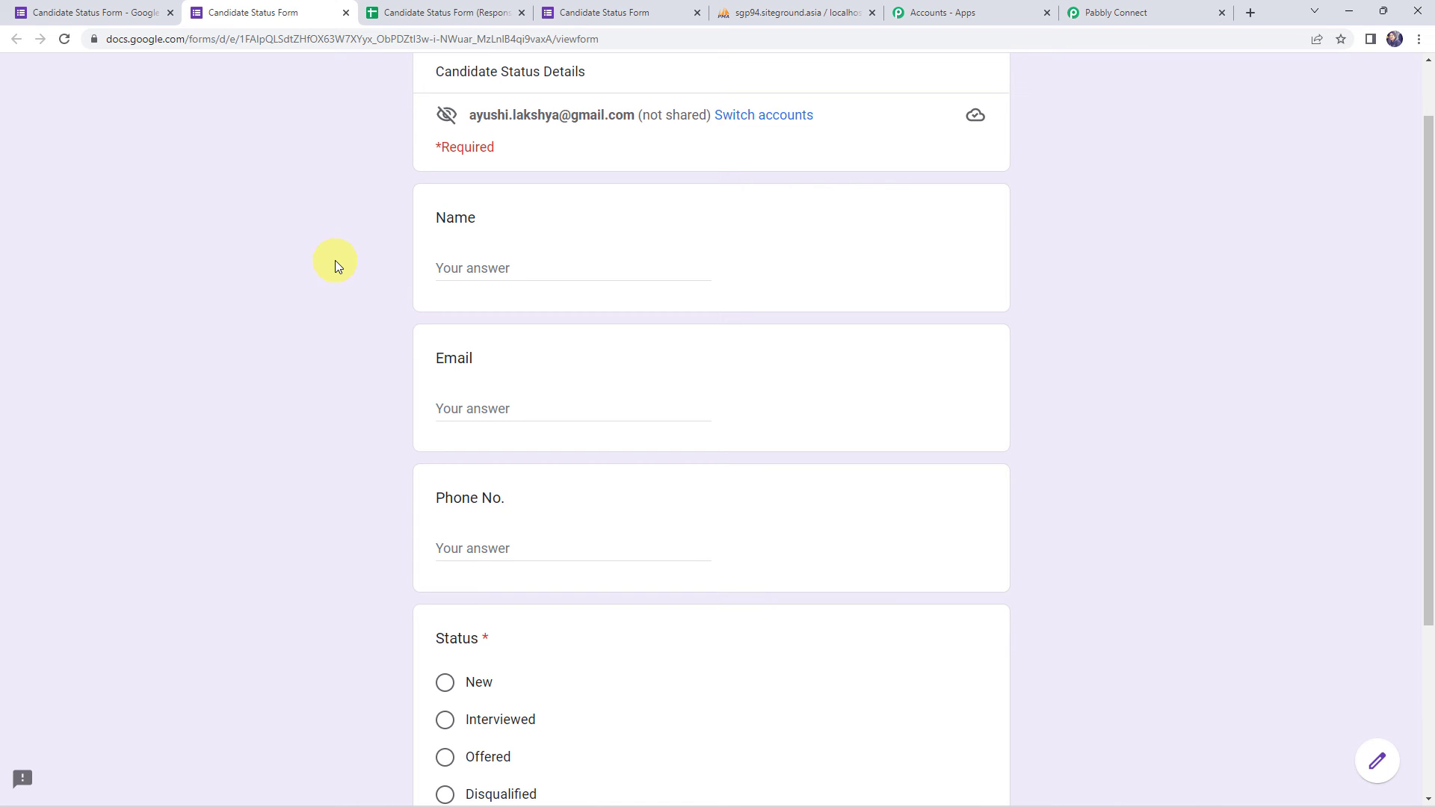
left_click(481, 267)
type("Dummy Candidate")
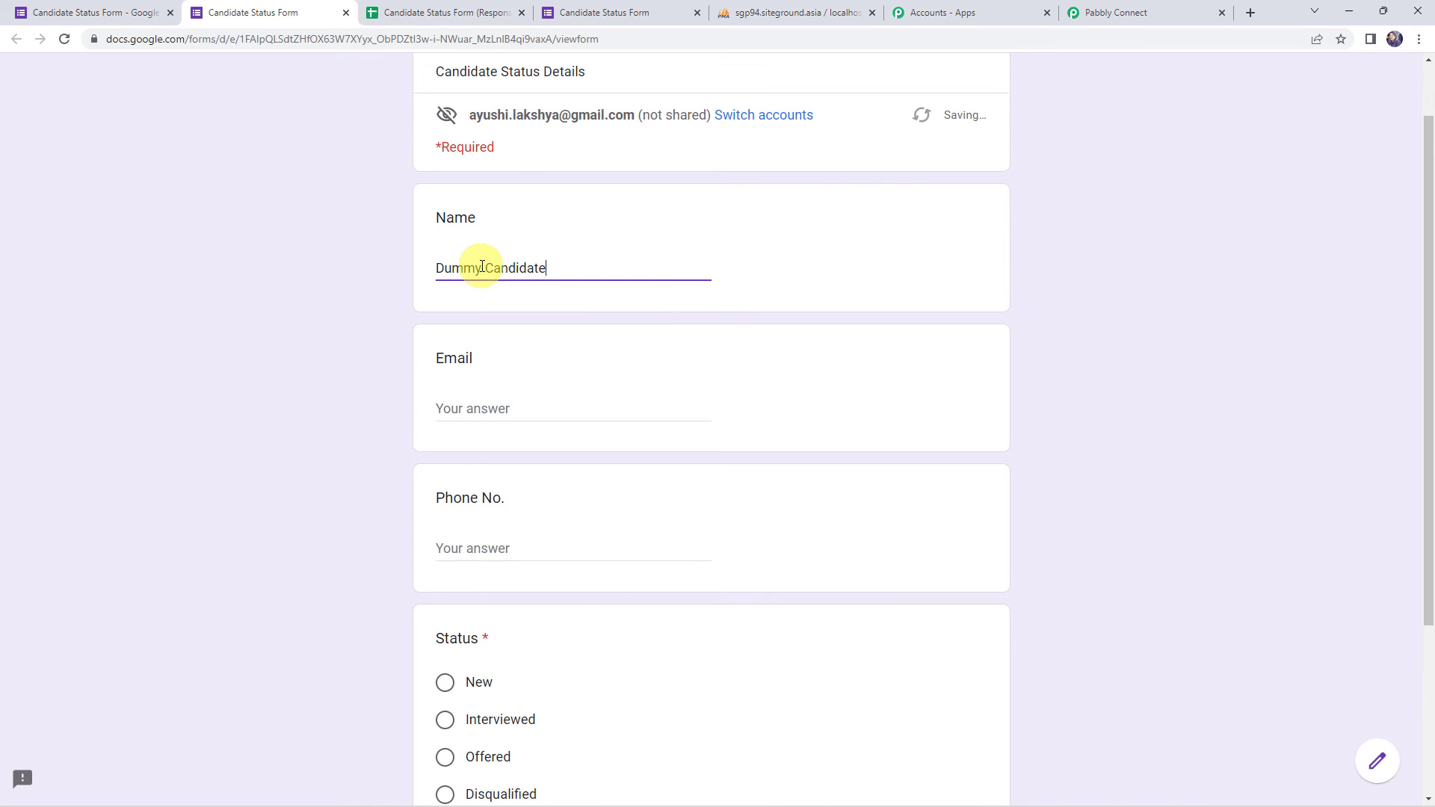
key("Tab")
key("Tab")
type("8xxxxxxxx3")
- Set the candidate status to Offered and submit the response
scroll(475, 267, "down", 3)
left_click(486, 532)
scroll(367, 399, "up", 1)
scroll(367, 397, "up", 3)
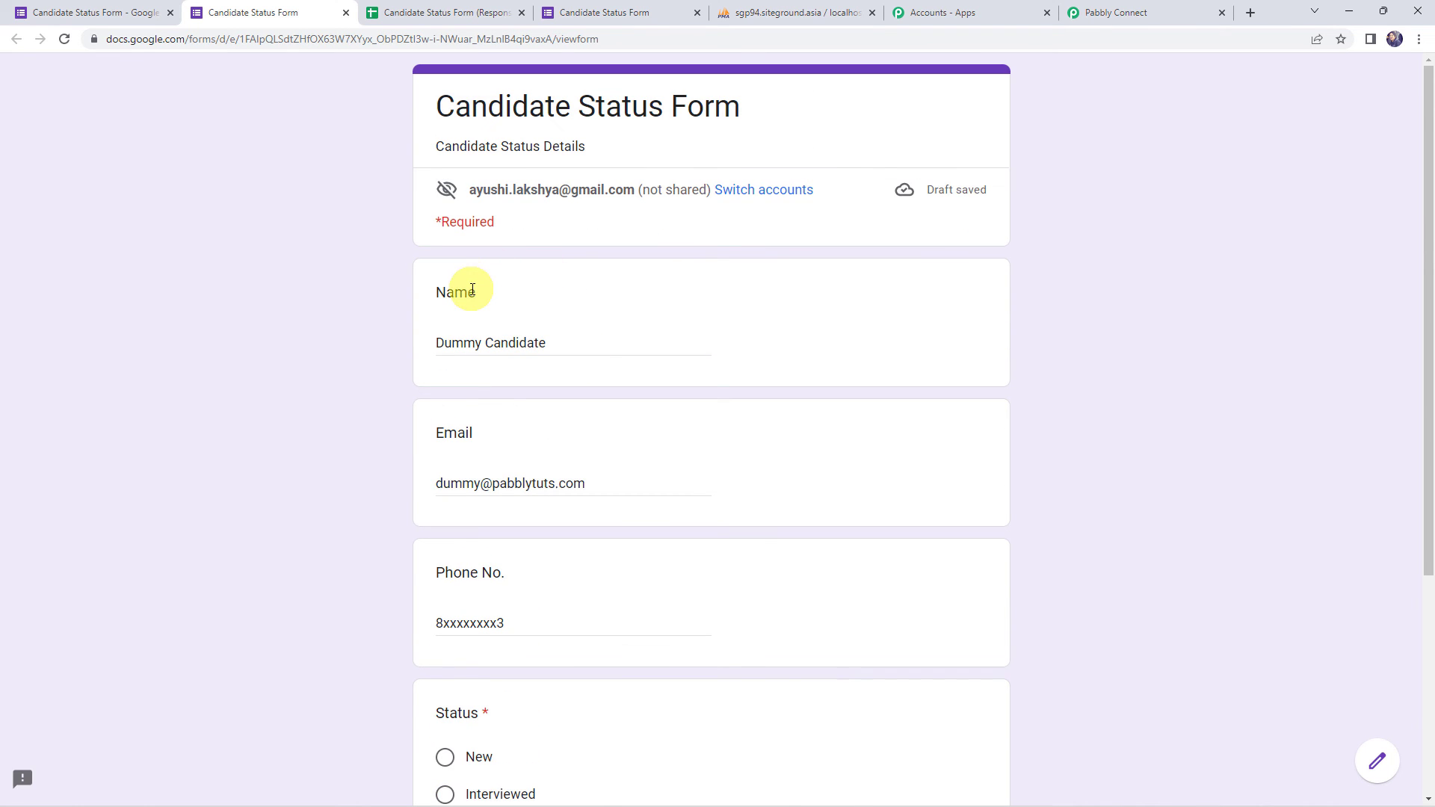
scroll(555, 354, "down", 2)
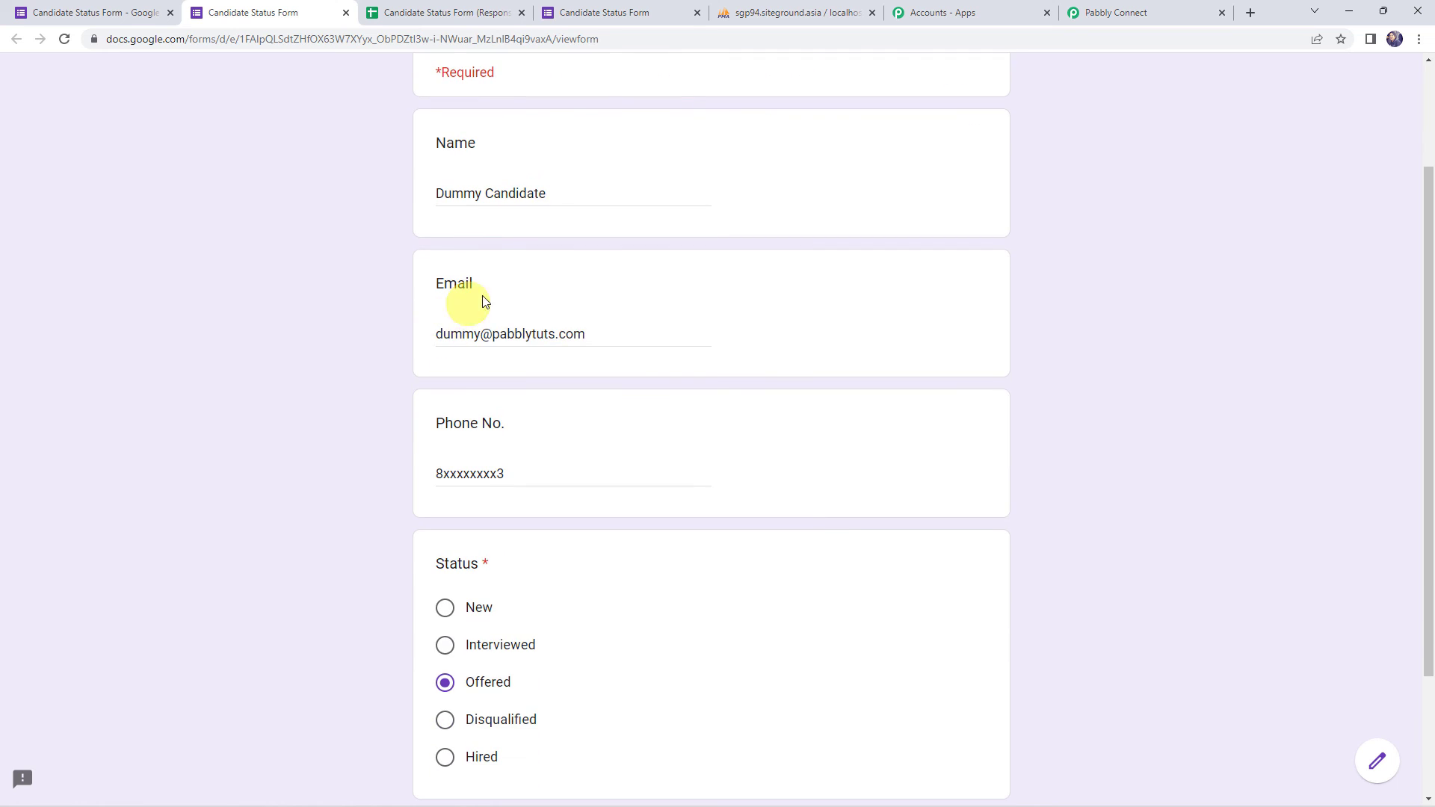
scroll(576, 345, "down", 2)
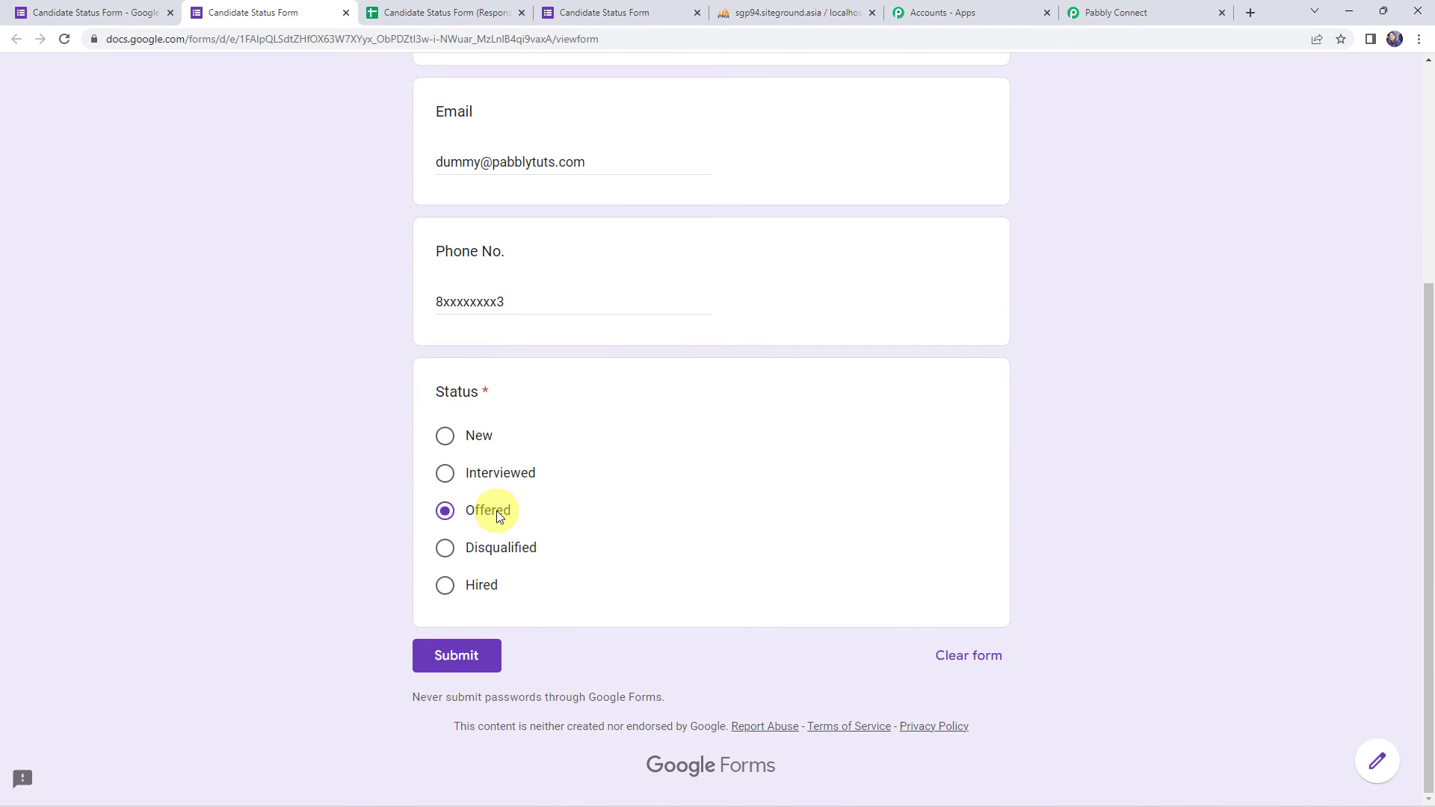
left_click(439, 657)
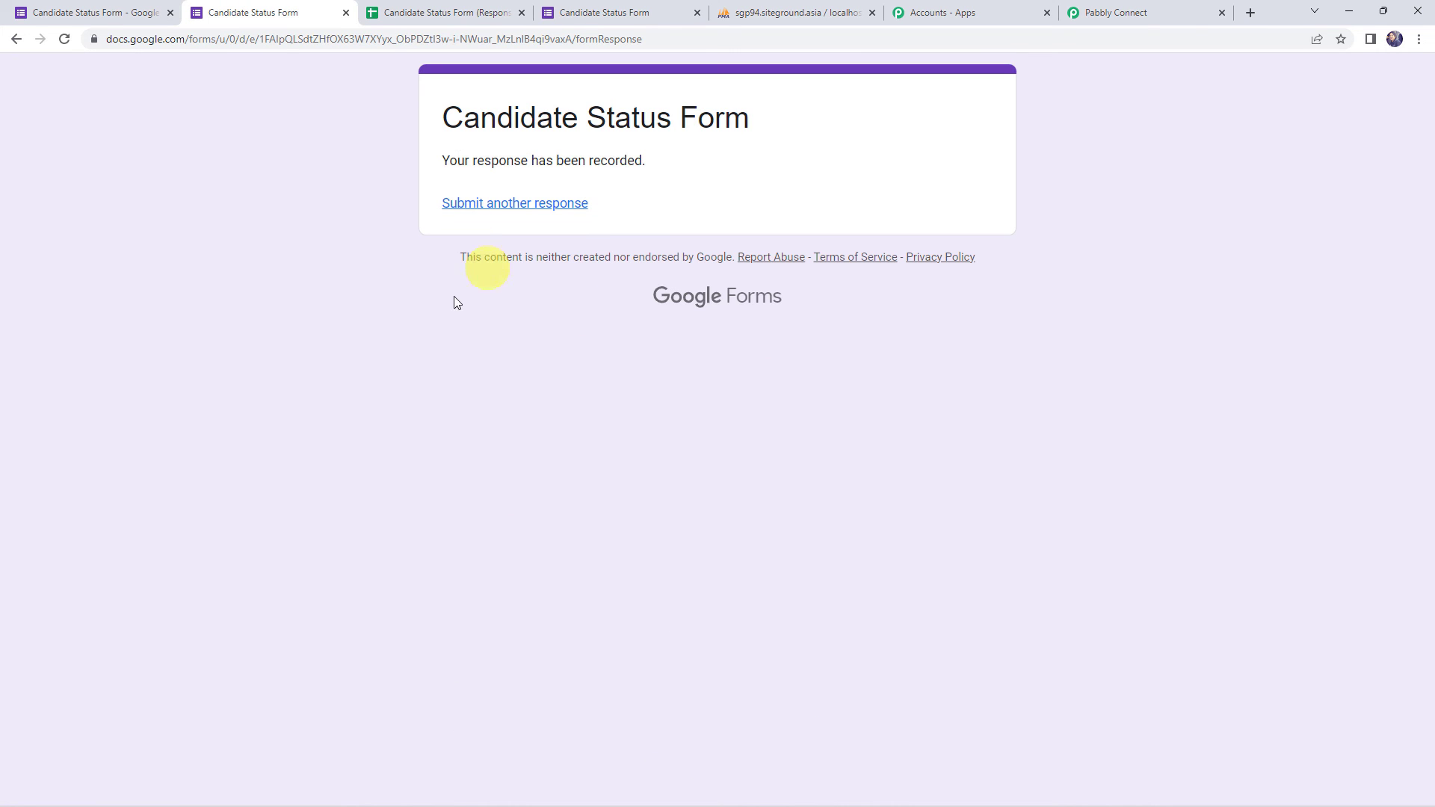
left_click(770, 12)
- Reload CandidateDetails to show the new row 23, Dummy Candidate with status Offered
left_click(65, 38)
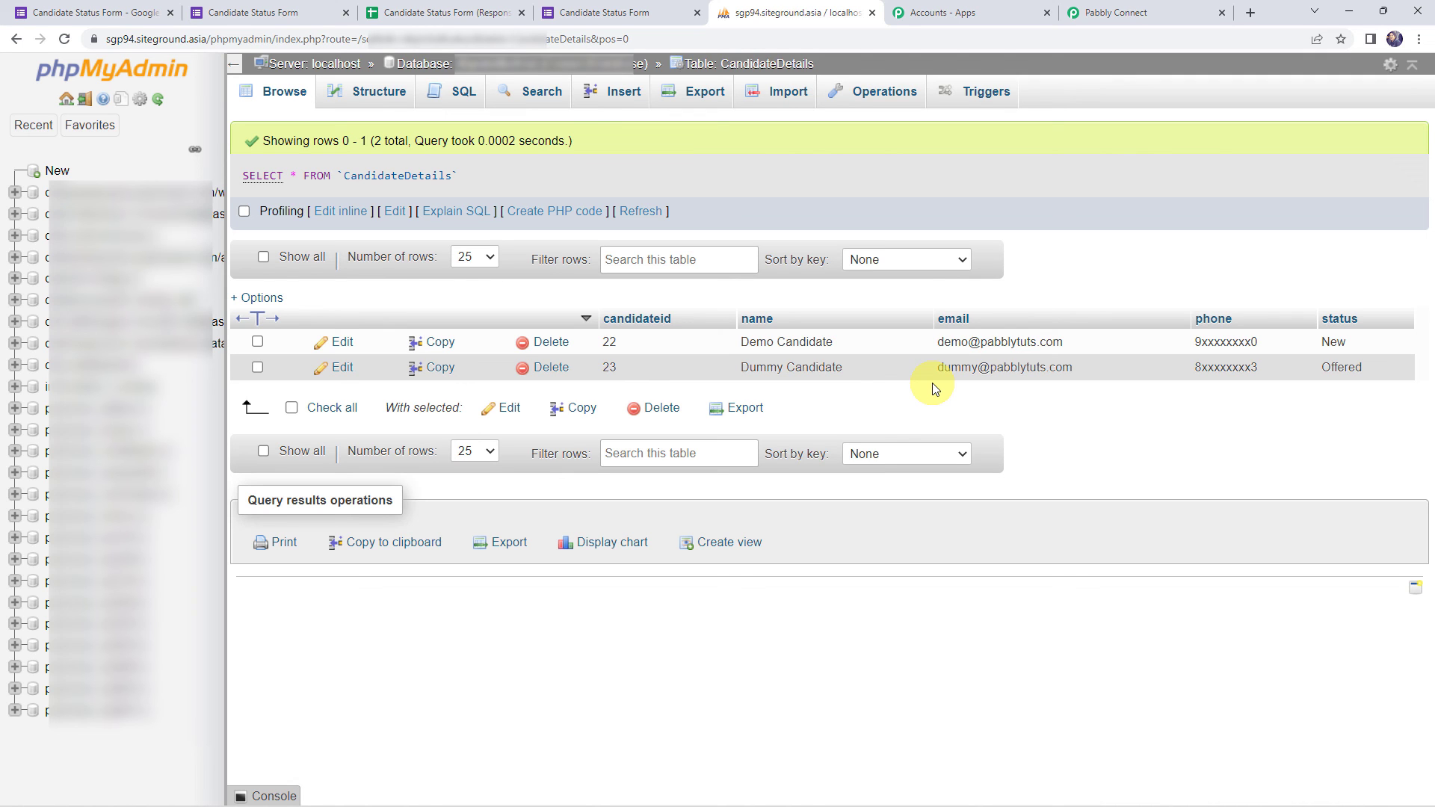
- Collapse the Google Forms trigger card to show the two-step workflow overview
left_click(1155, 13)
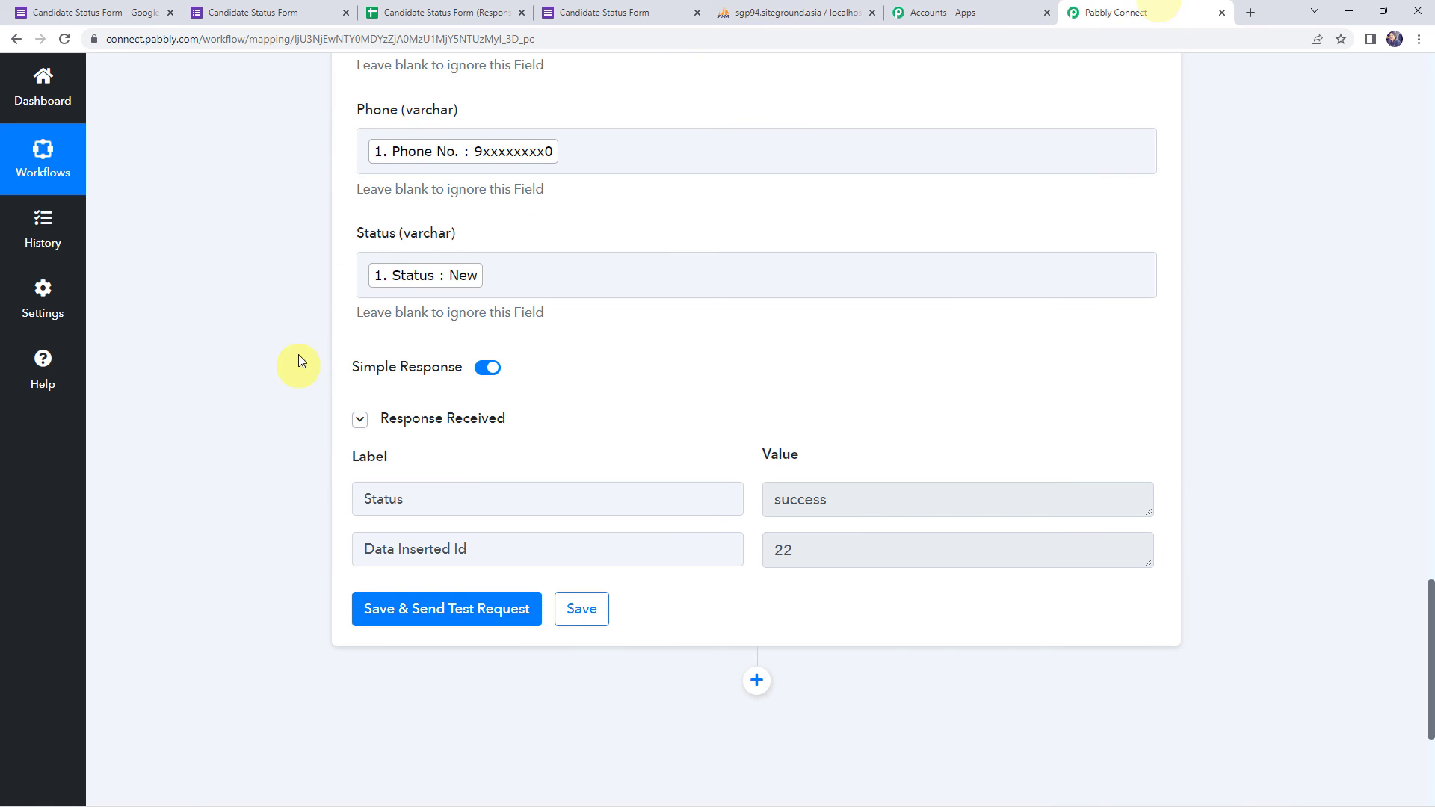
scroll(304, 396, "up", 14)
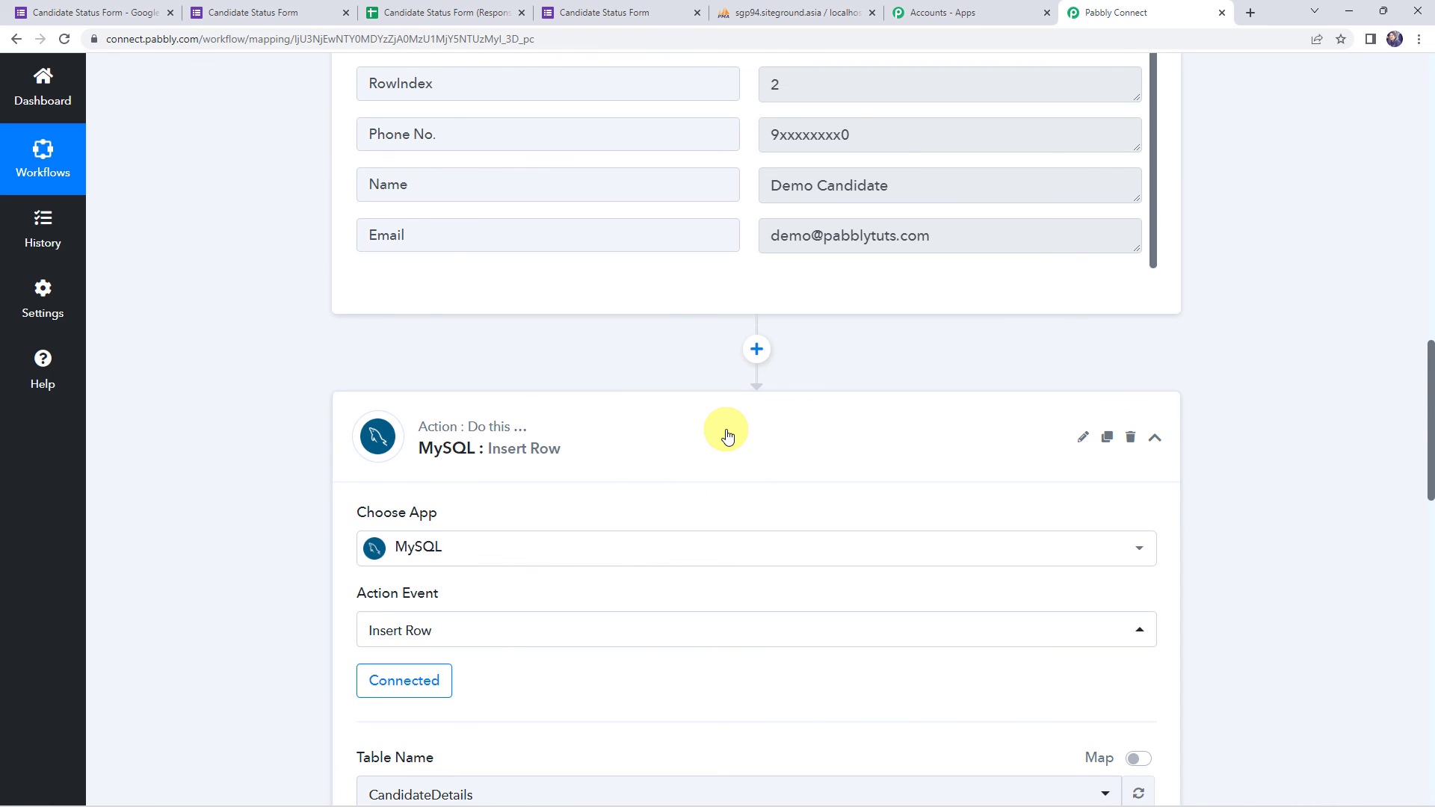
scroll(727, 436, "up", 15)
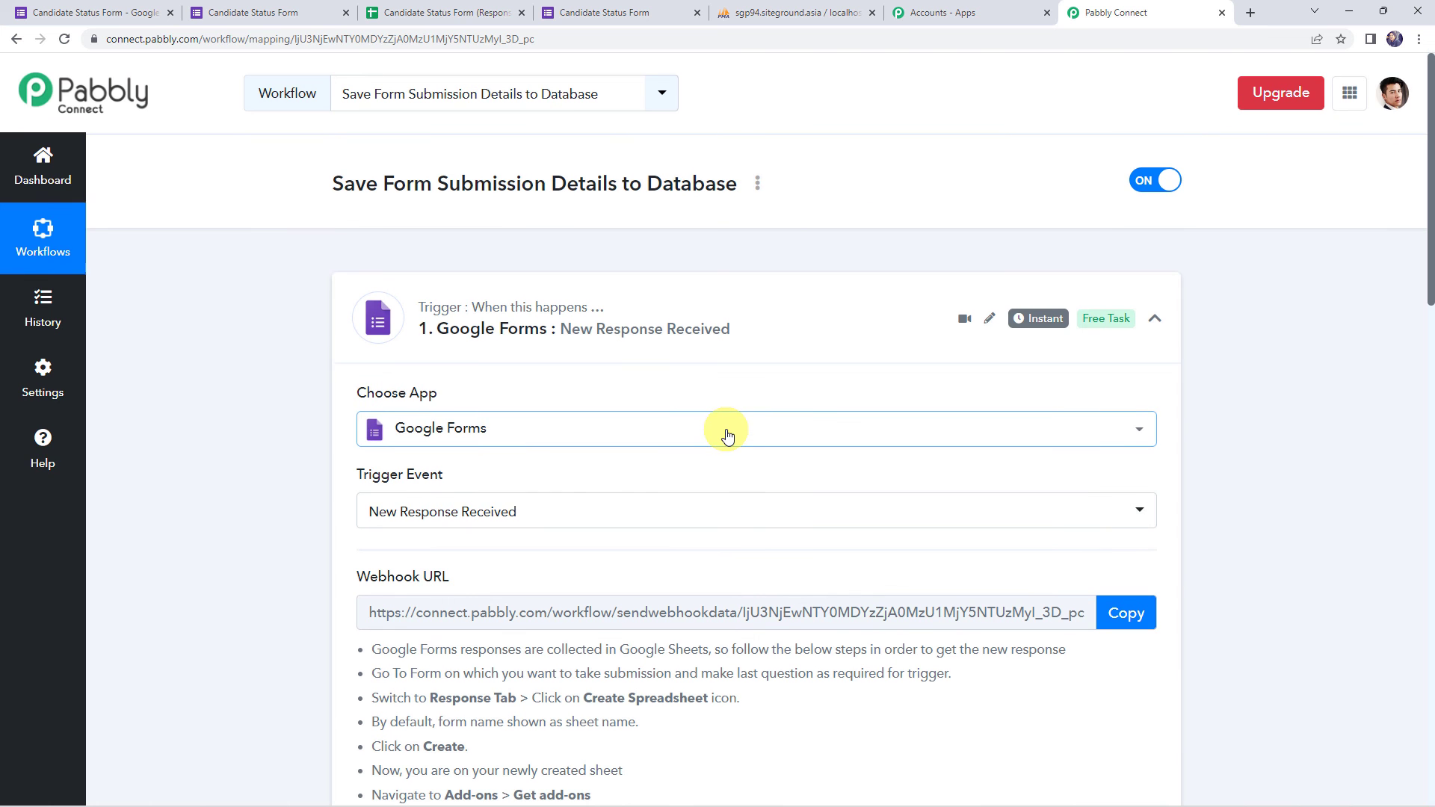
left_click(713, 308)
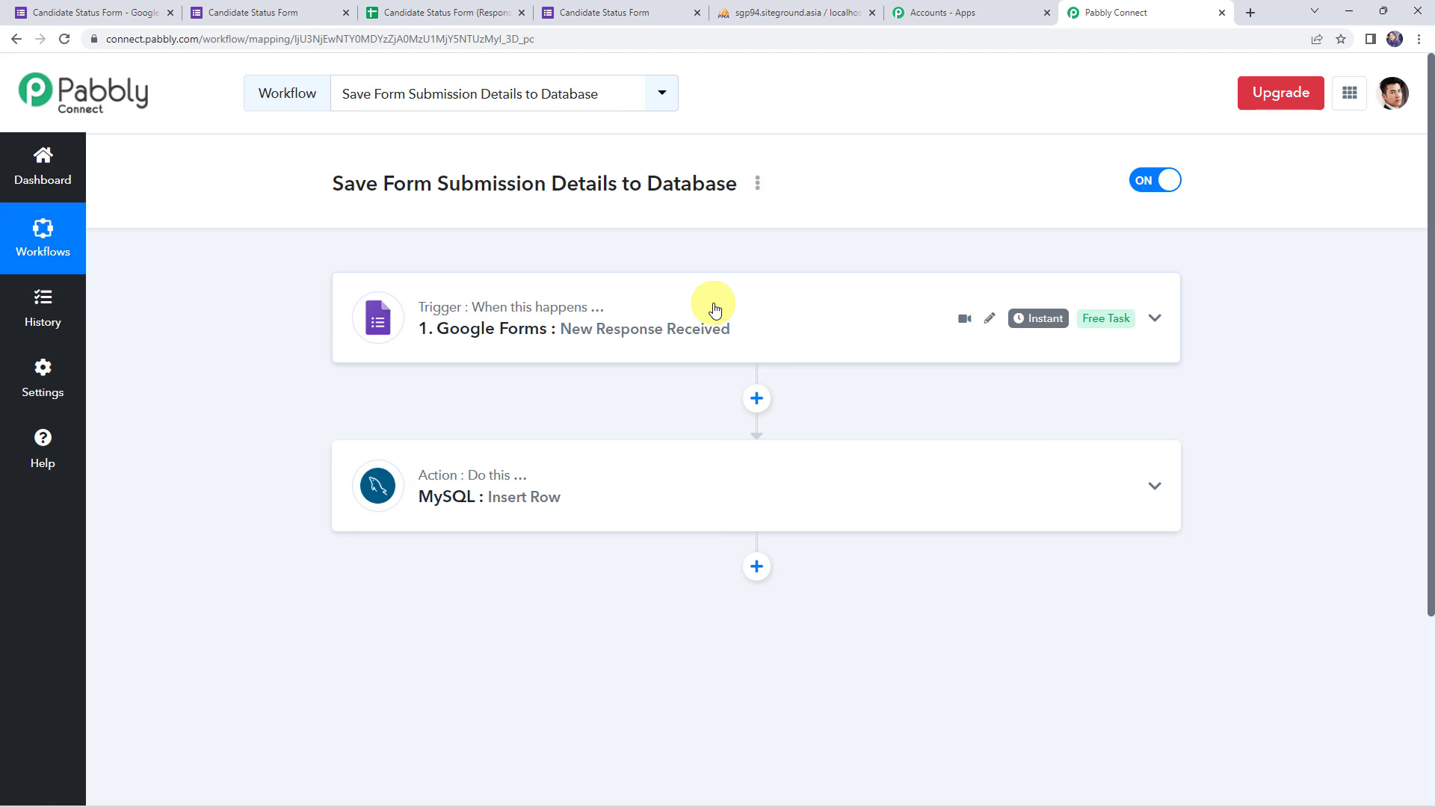